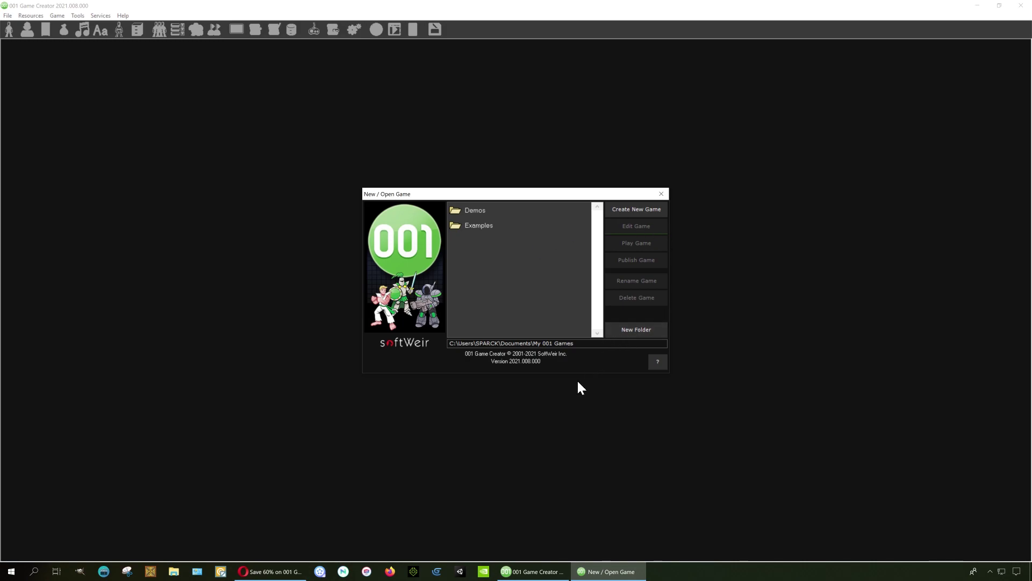
Examine the 001 Game Creator Steam store page and its demo download option, then return to 001 Game Creator.
click(269, 571)
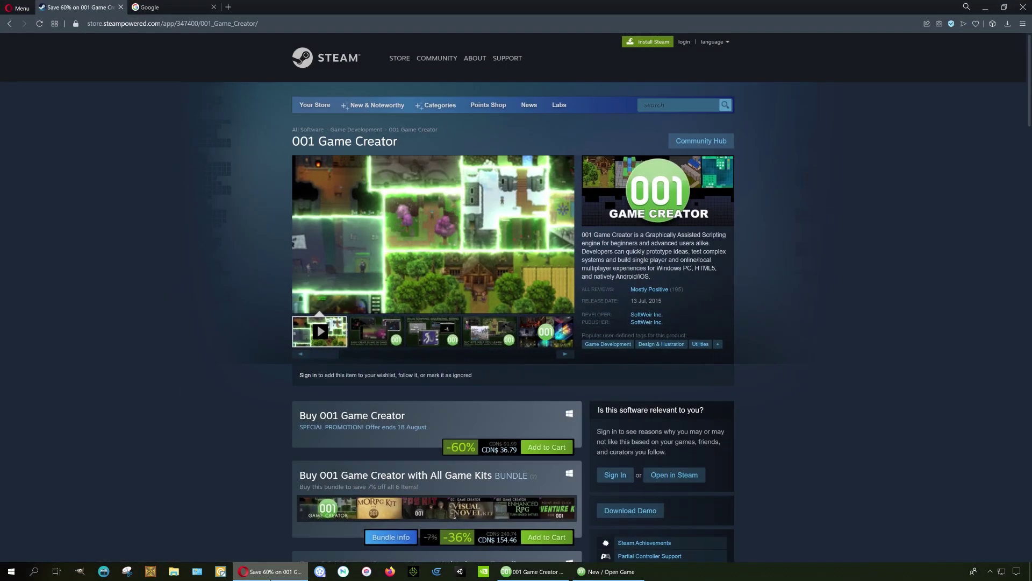
click(986, 6)
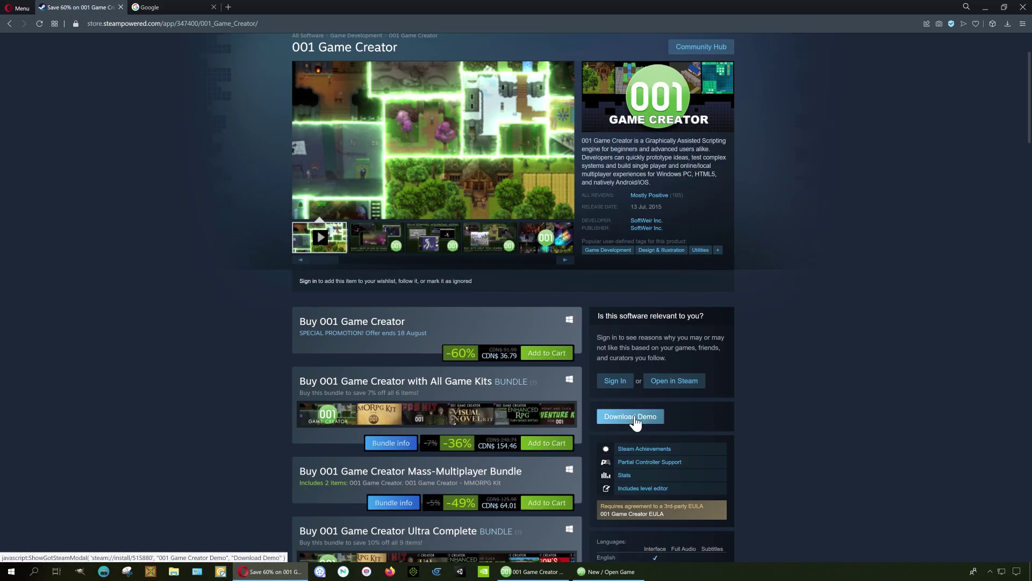
key(alt+Tab)
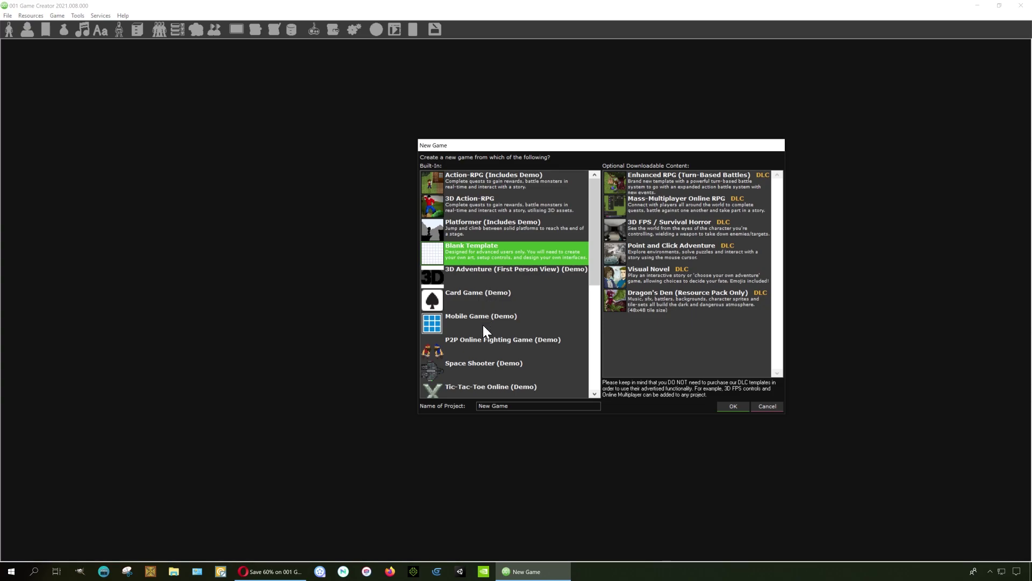
Create a new game named New Game from the built-in Platformer (Includes Demo) template.
click(507, 232)
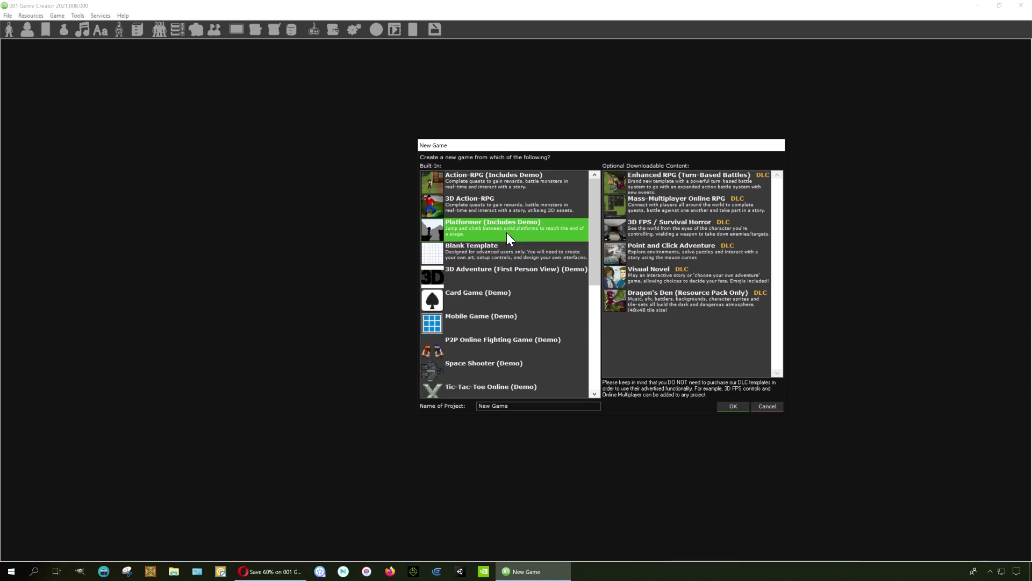
click(732, 406)
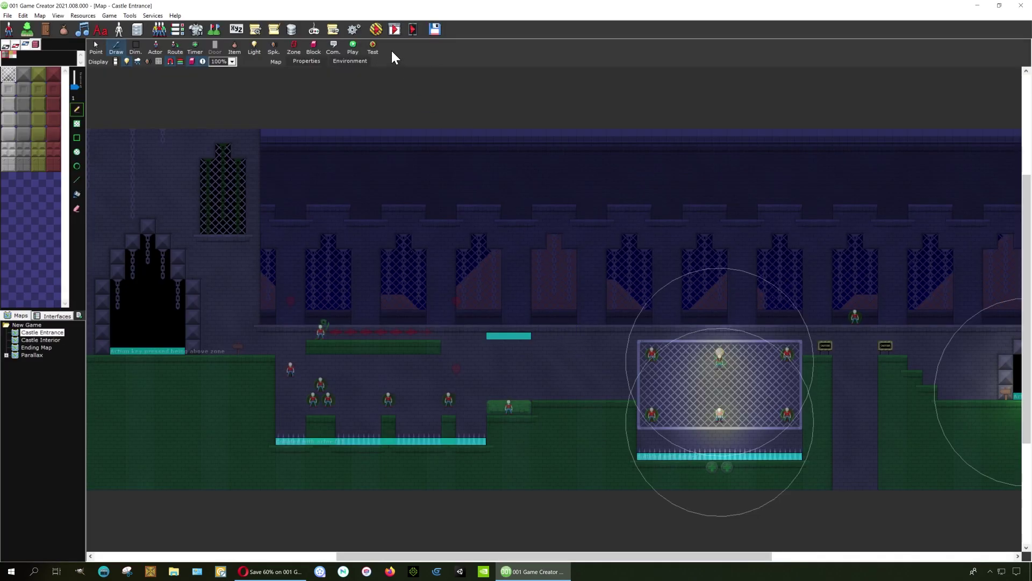
Launch a test run of the platformer demo with Web emulation.
click(378, 30)
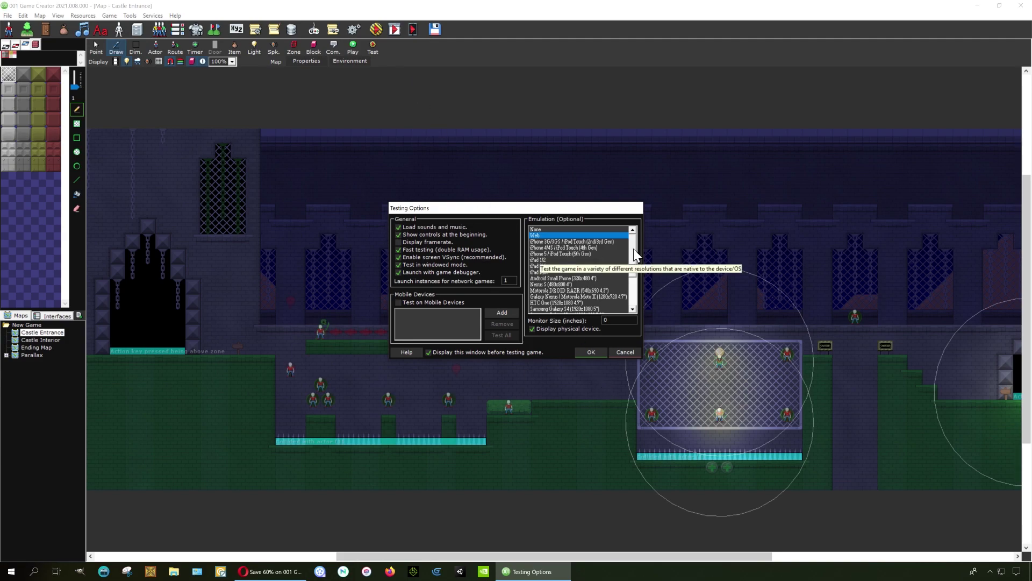
mouse_move(632, 254)
mouse_down()
mouse_move(637, 298)
mouse_move(641, 242)
mouse_up()
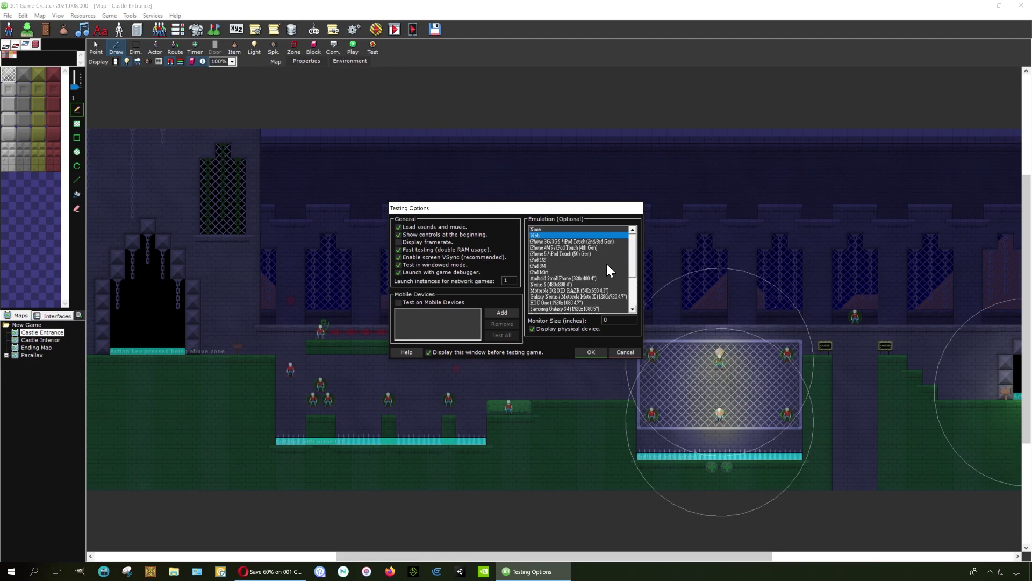
click(591, 352)
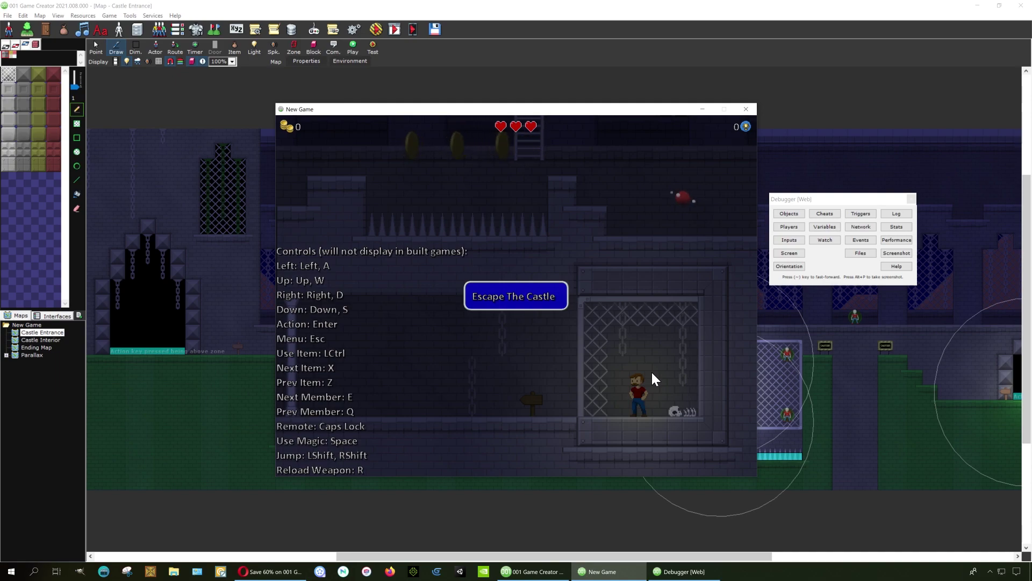
Playtest the first room by walking the character out of the cell and climbing the ladder beside the lava pit.
key(Left)
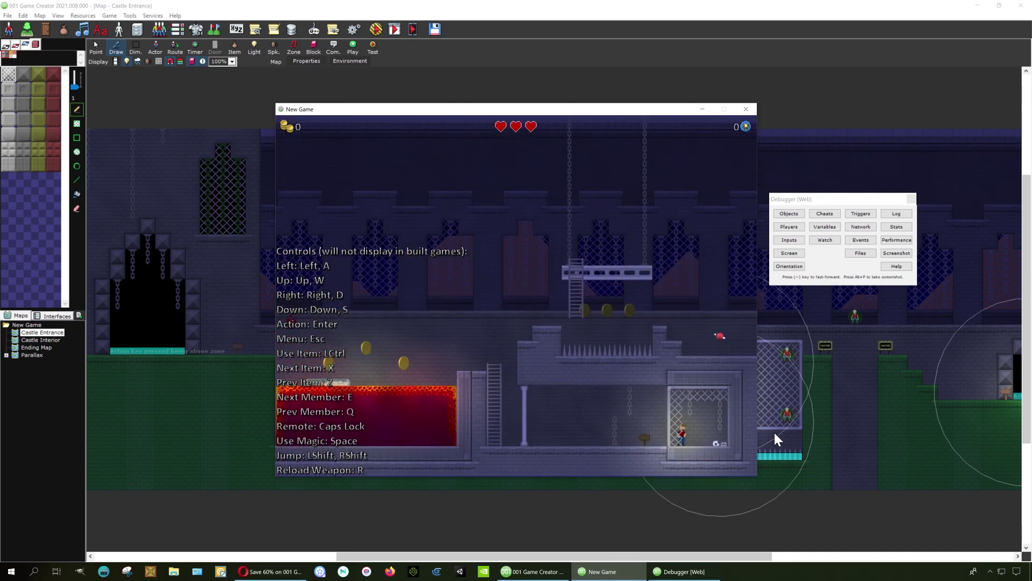
key(Left)
key(Left)
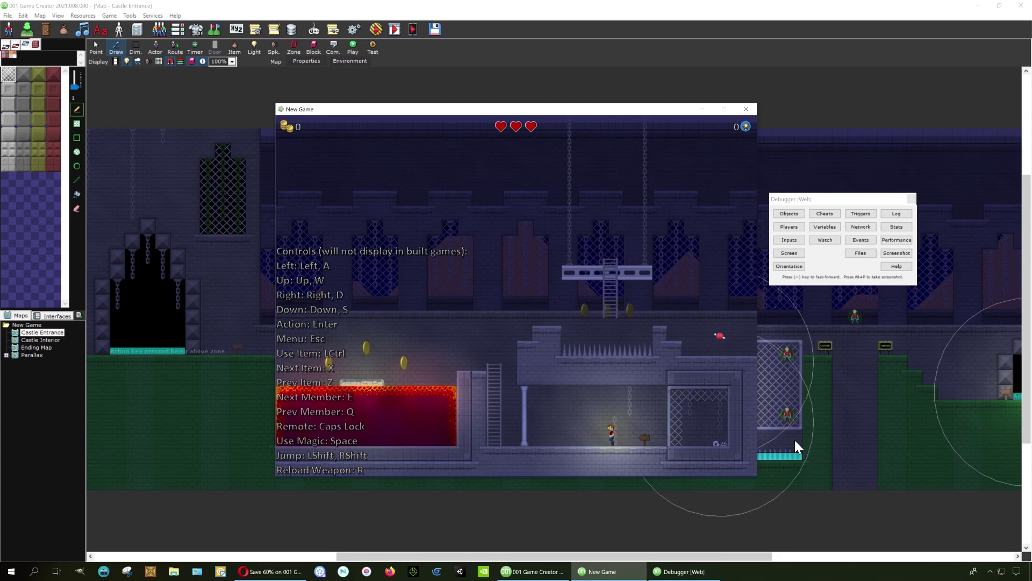
key(Right)
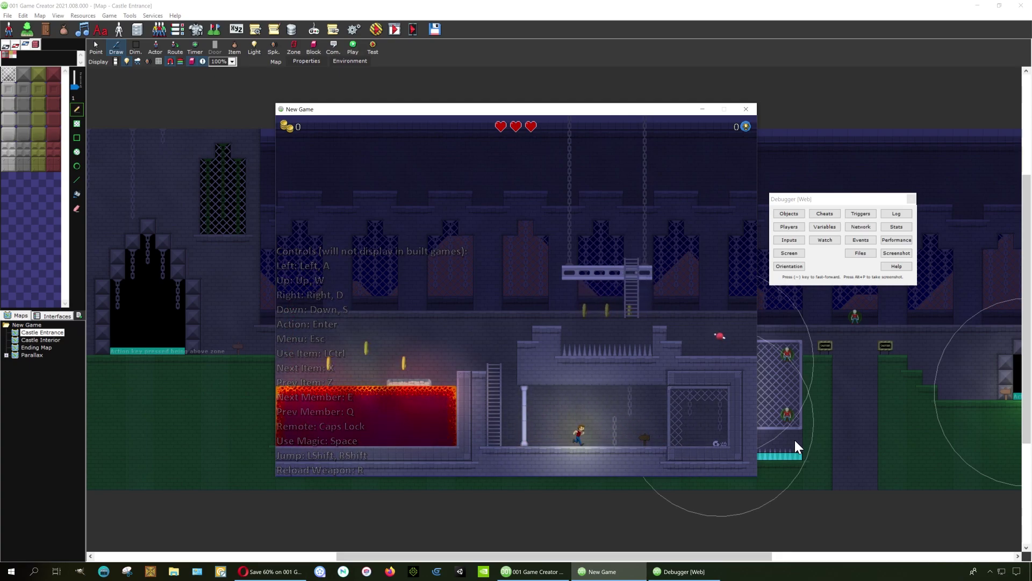
key(Left)
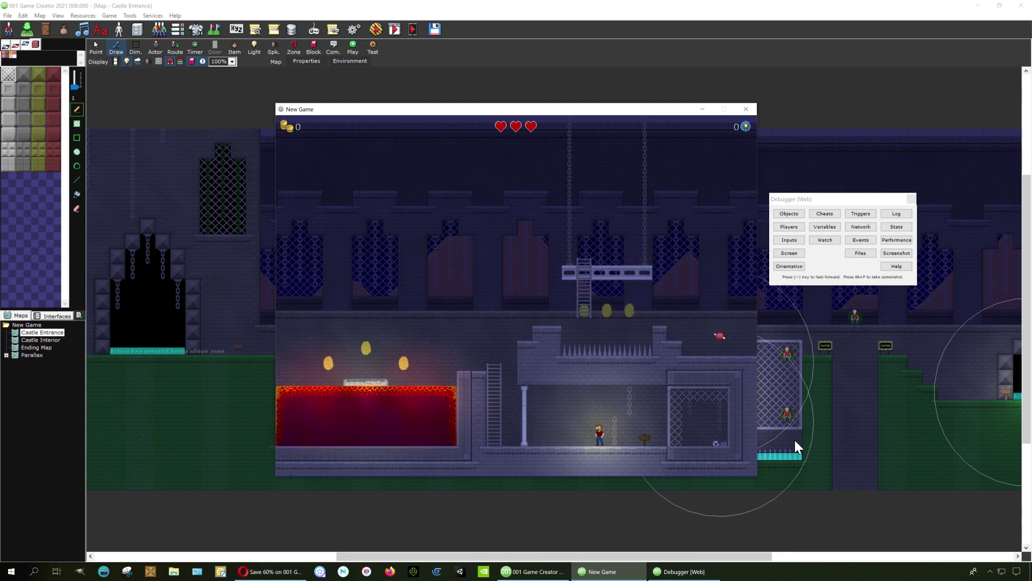
key(Left)
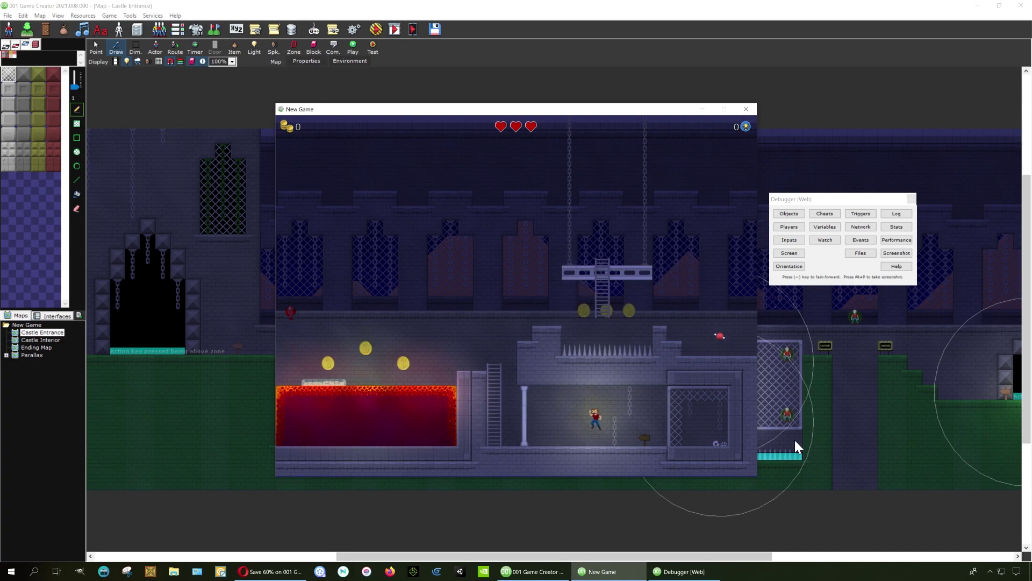
key(Left)
key(Up)
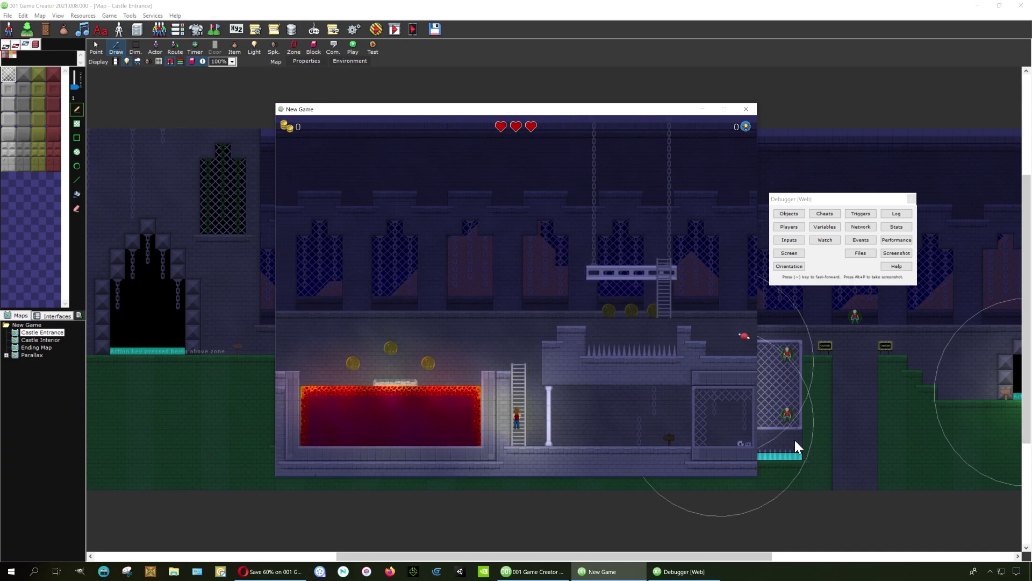
Jump across the lava pit on the moving platform, collecting its coins, and enter the doorway beyond.
key(Left)
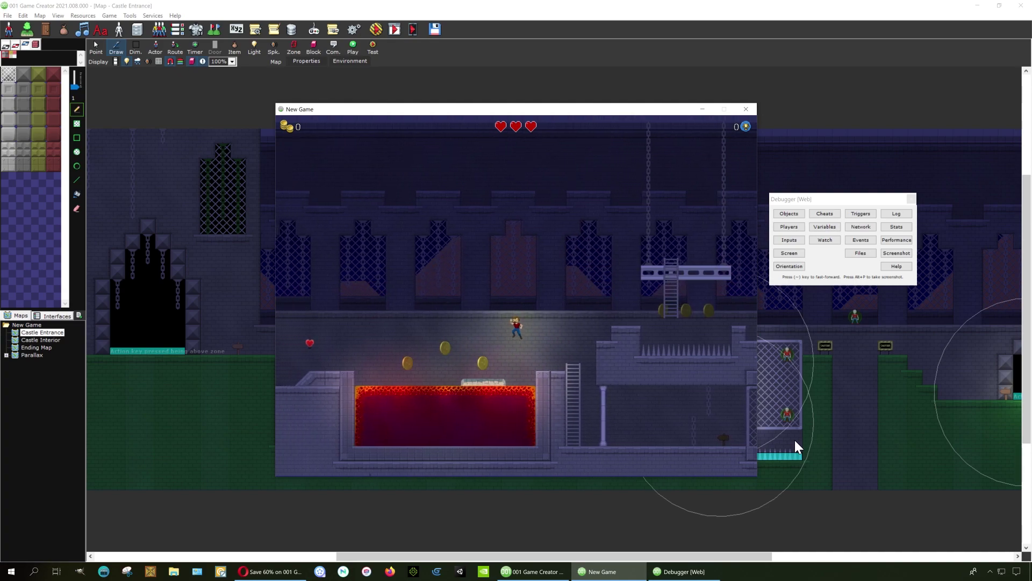
key(Left)
key(space)
key(space)
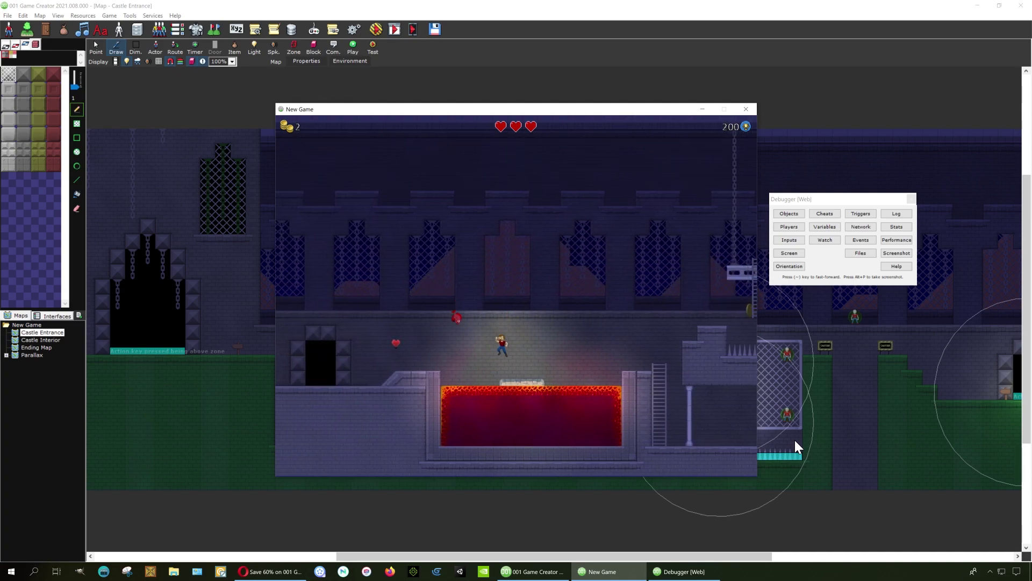
key(Left)
key(space)
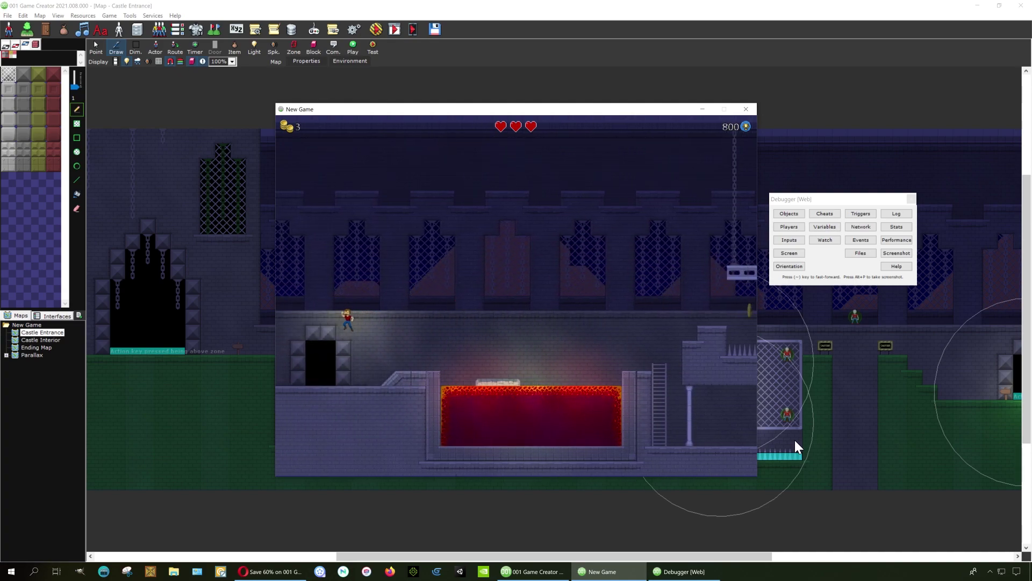
key(Up)
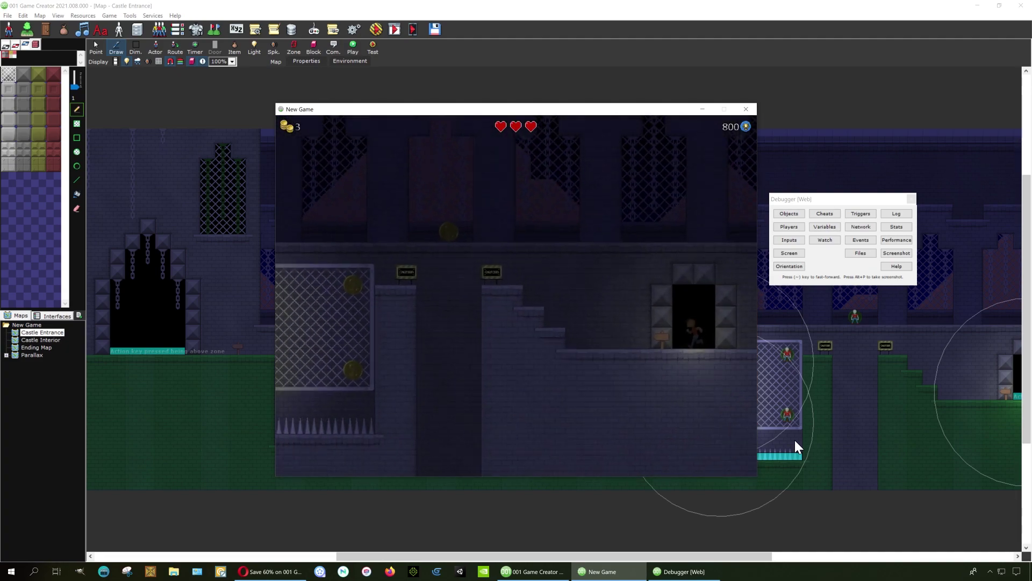
Move the character from the doorway up the steps, over the pit between the signs and past the climbable grate.
key(Left)
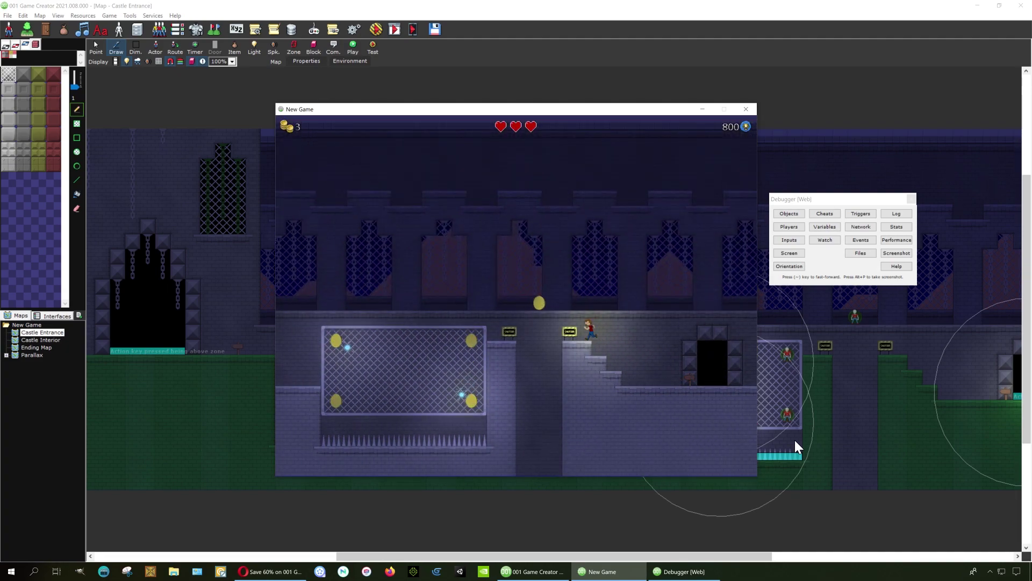
key(Left)
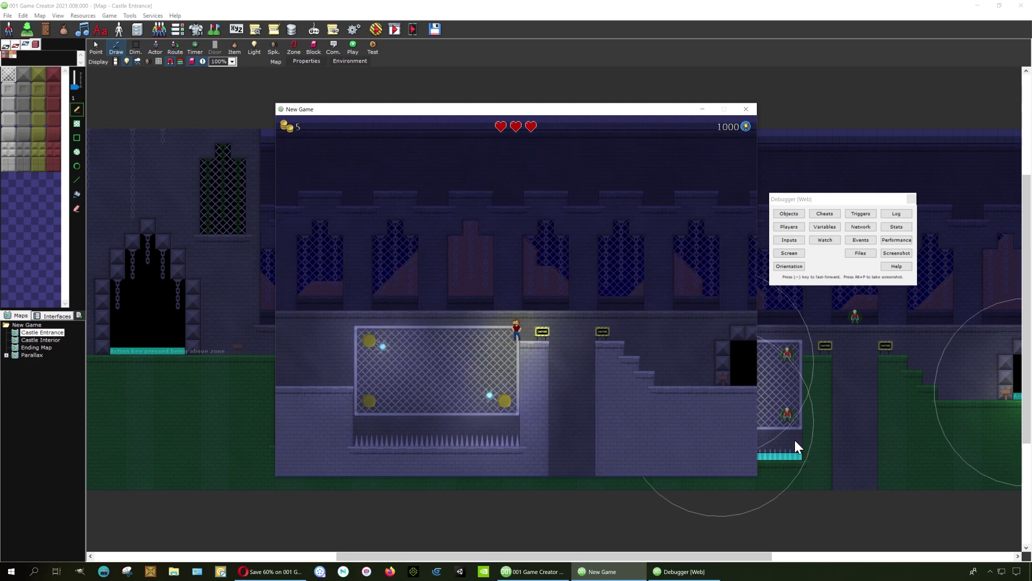
key(Left)
key(space)
key(space)
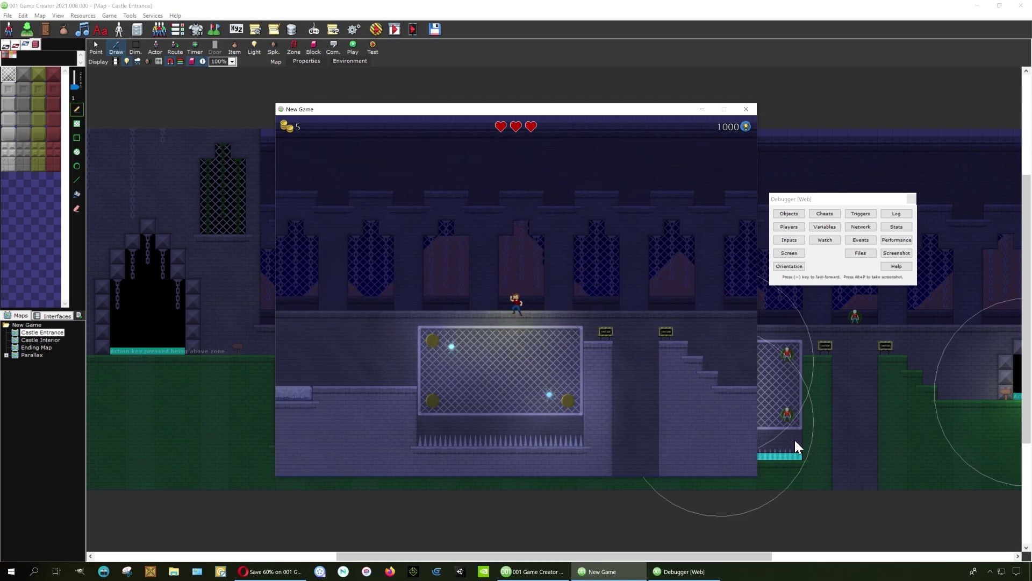
key(Left)
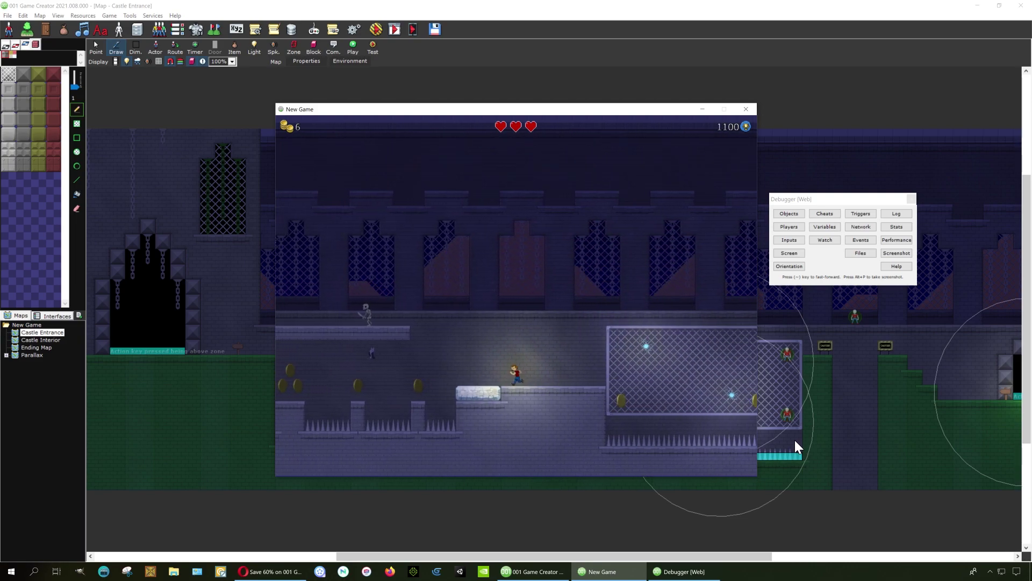
Use the moving platform to get over the spikes, jump past the skeleton and leave through the large castle gate.
key(Left)
key(space)
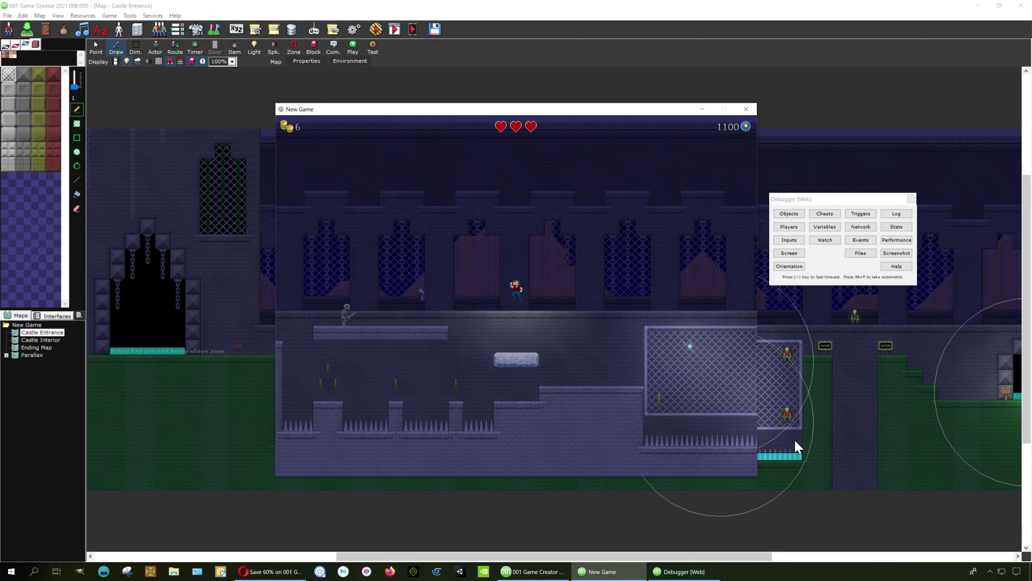
key(Left)
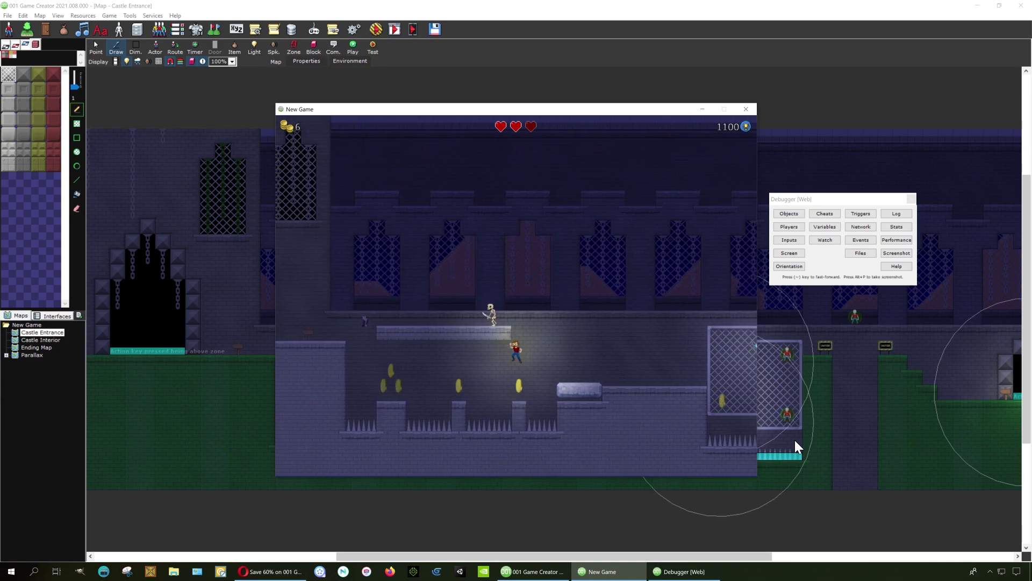
key(Left)
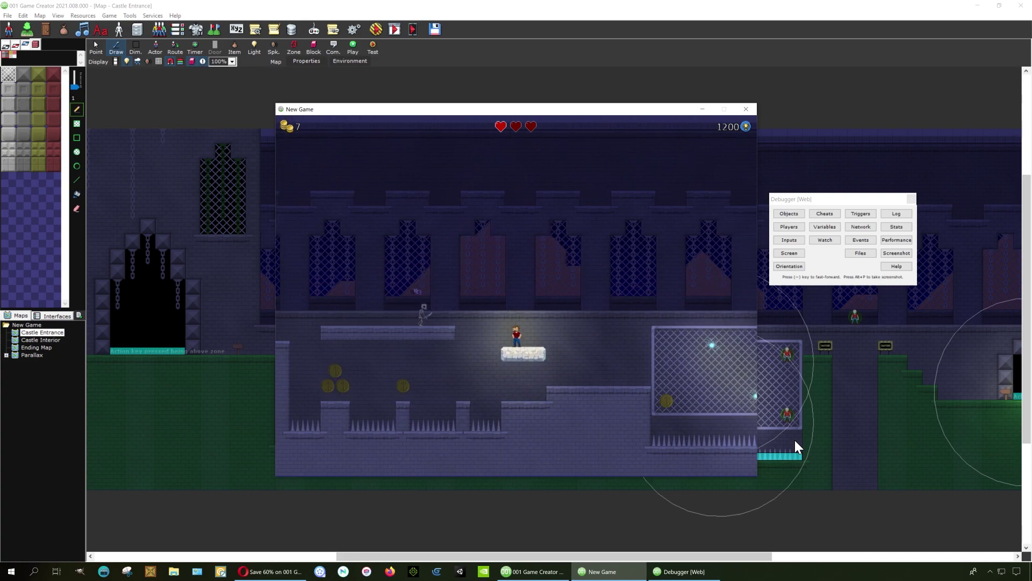
key(Left)
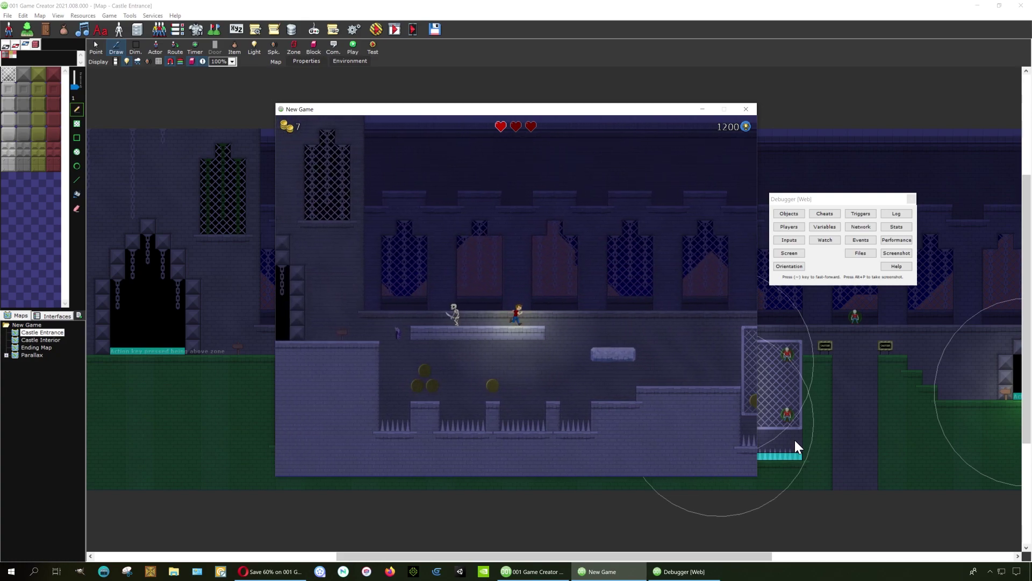
key(Left)
key(space)
key(space)
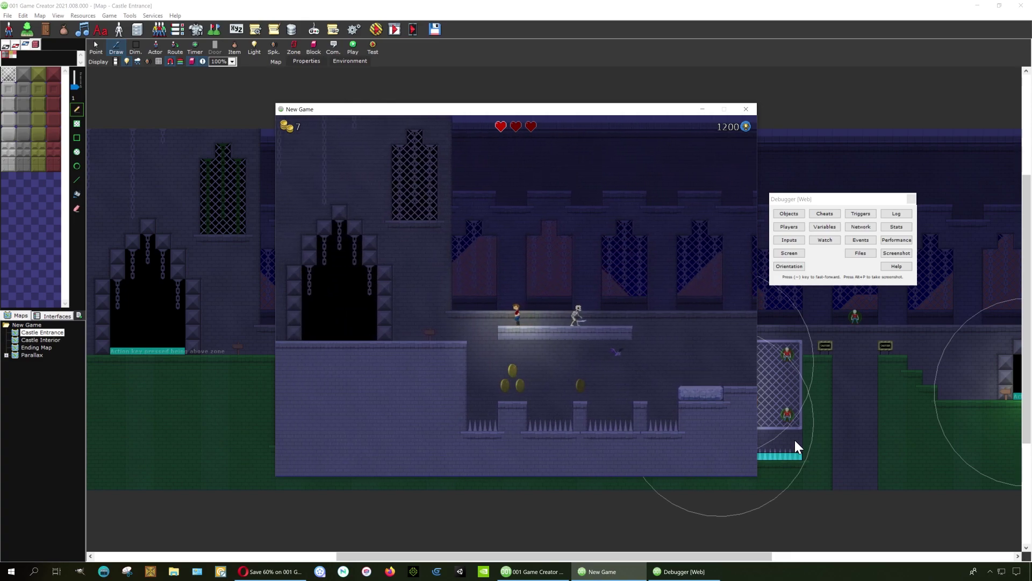
key(Left)
key(space)
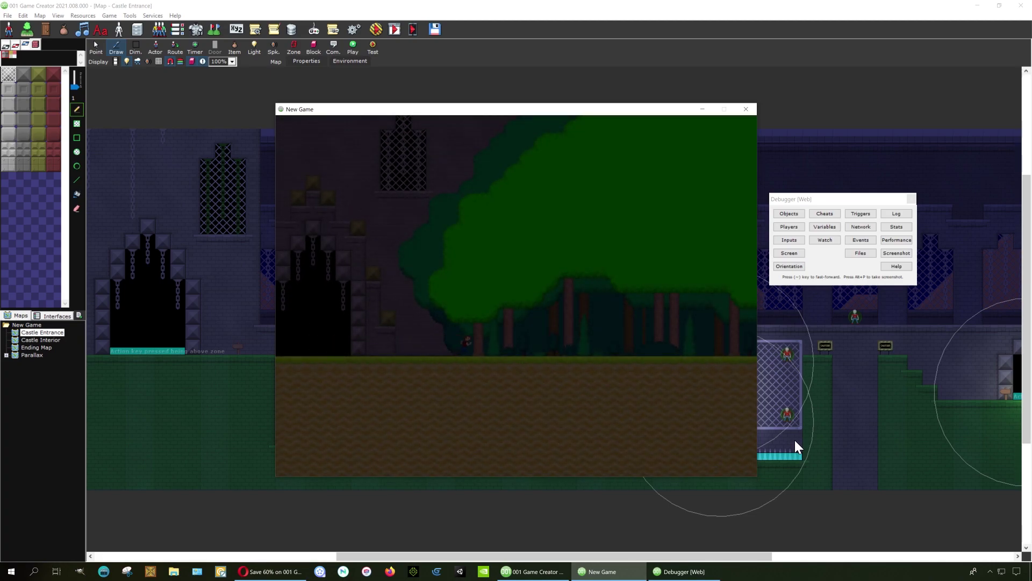
Walk the character through the forest to the woman on the wooden dock to finish the demo.
key(Right)
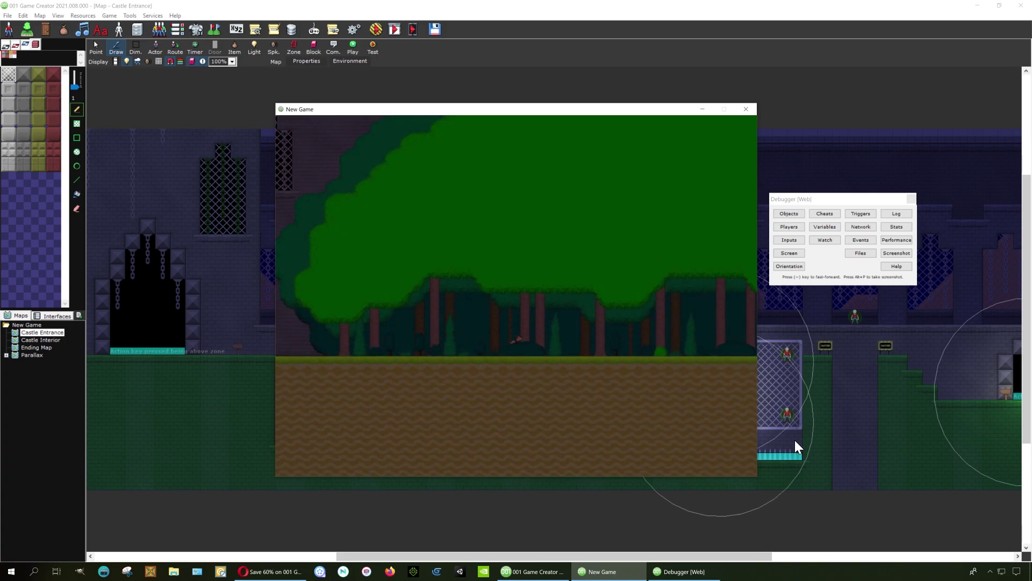
key(Right)
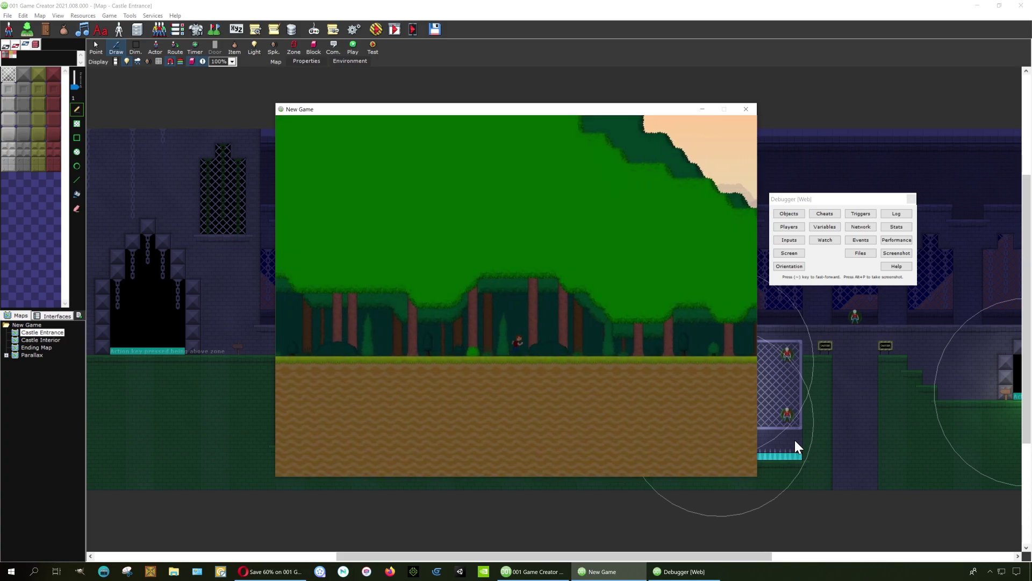
key(Right)
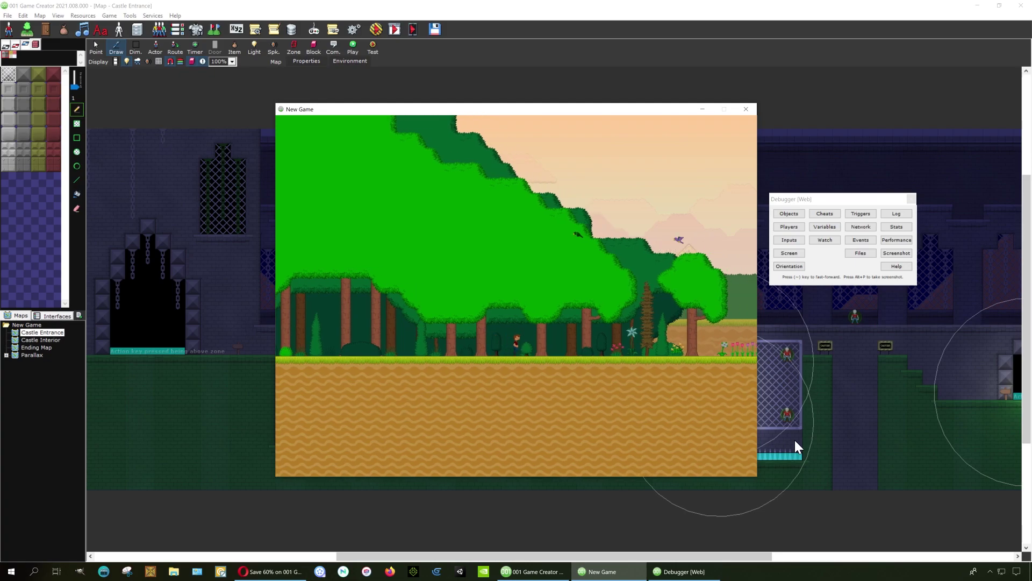
key(Right)
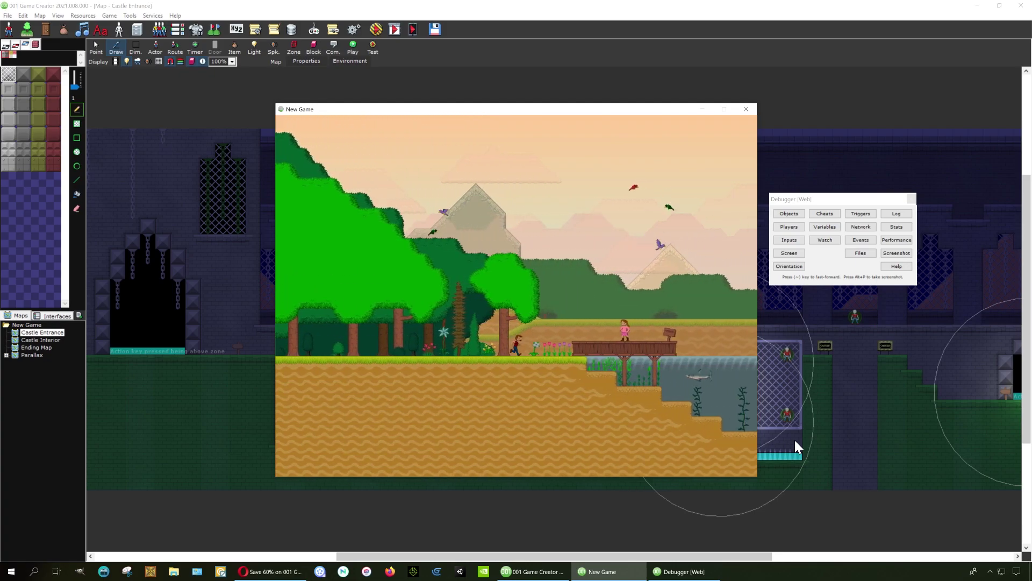
key(Right)
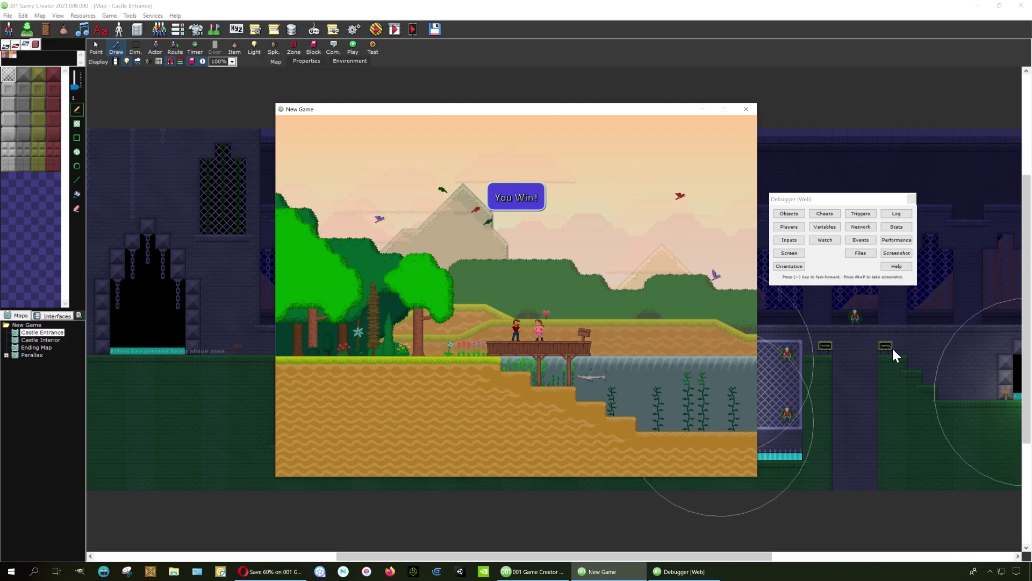
Close the game test and open the Ending Map in the editor.
click(745, 110)
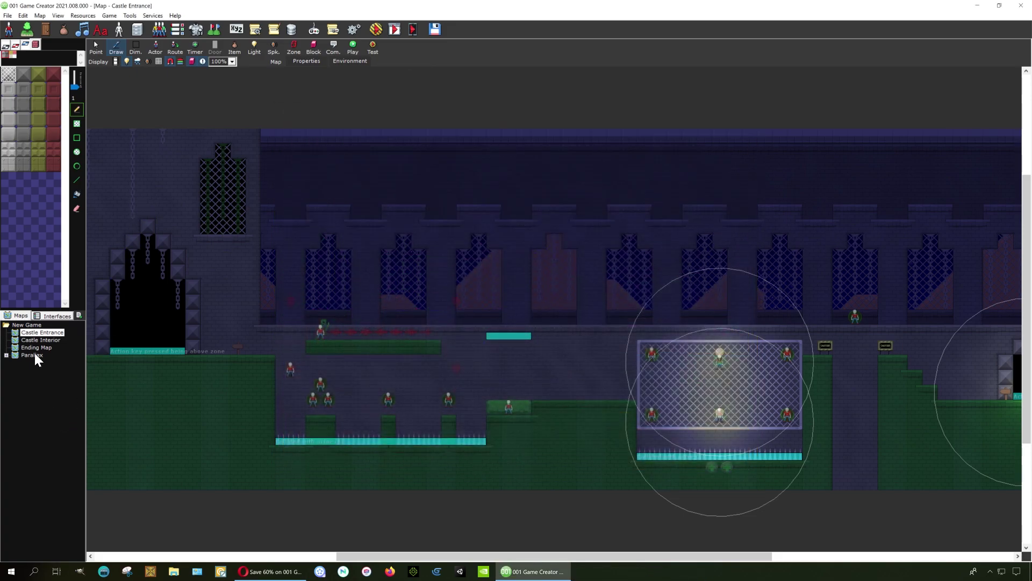
click(36, 346)
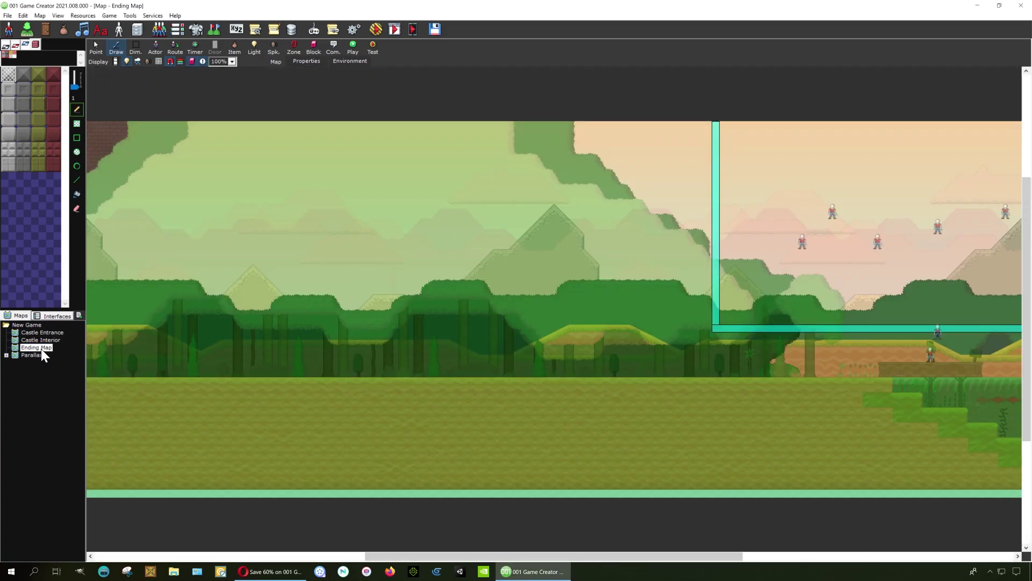
Inspect the settings of the bird actor closest to the vertical zone strip in the Ending Map.
middle_drag(663, 355, 345, 360)
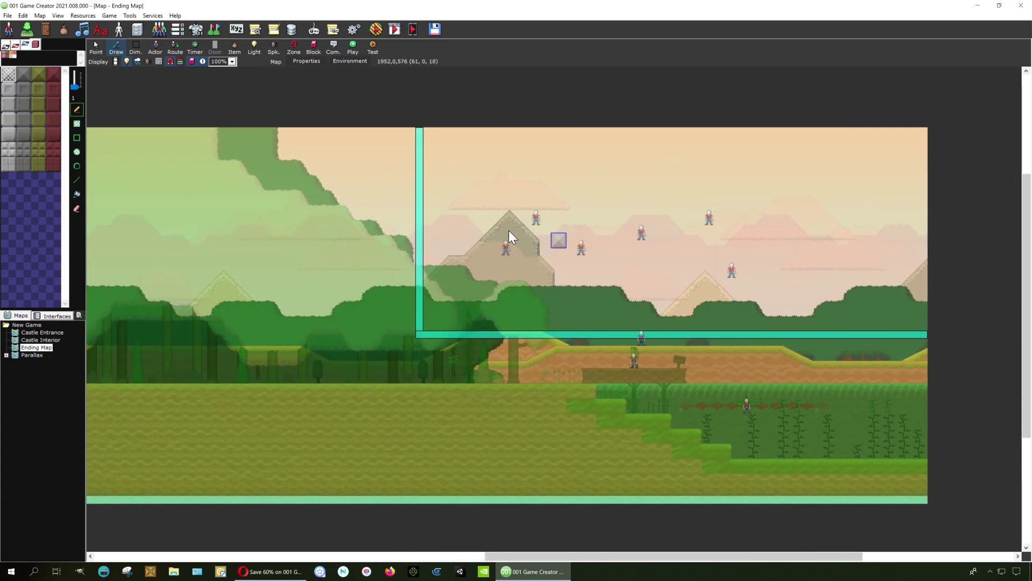
click(95, 47)
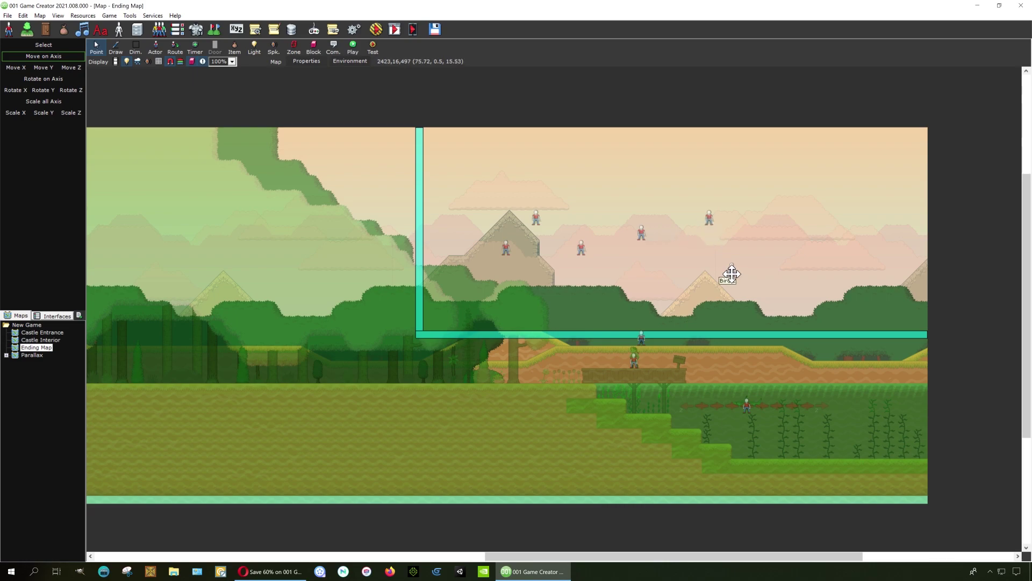
double_click(507, 248)
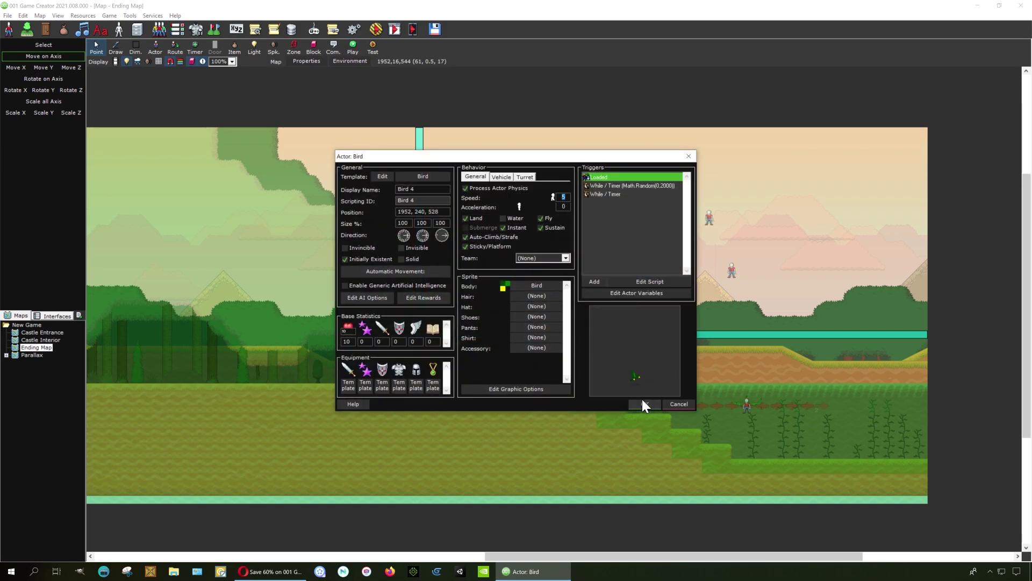
click(689, 157)
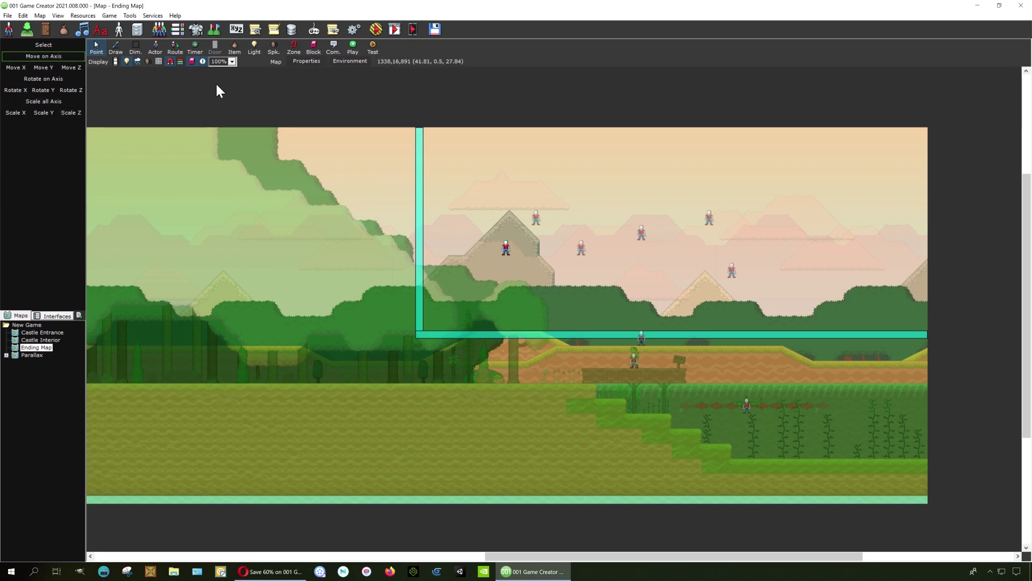
View the system triggers and open the Introduction script that runs at the very beginning of a new game.
click(334, 29)
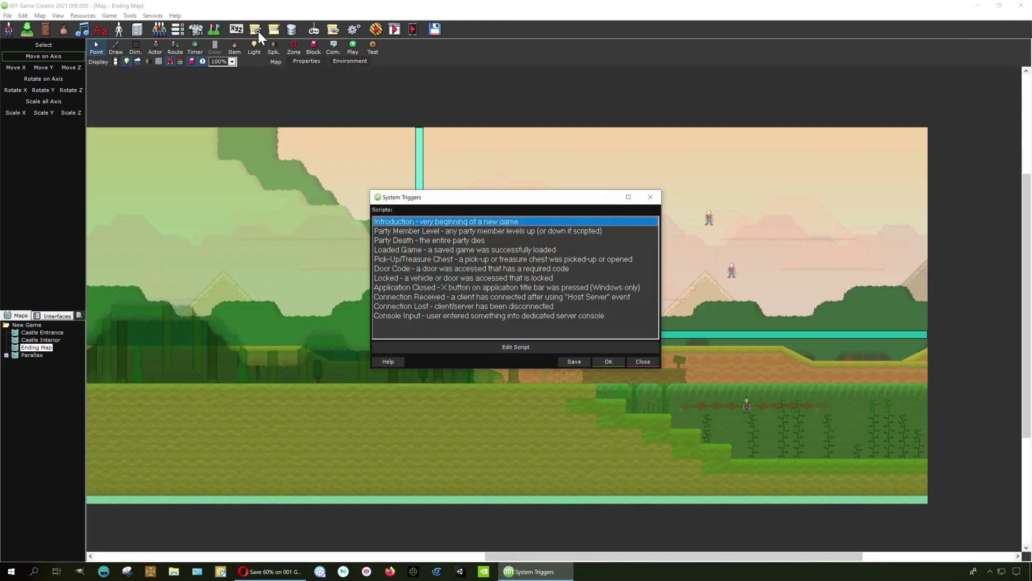
double_click(455, 220)
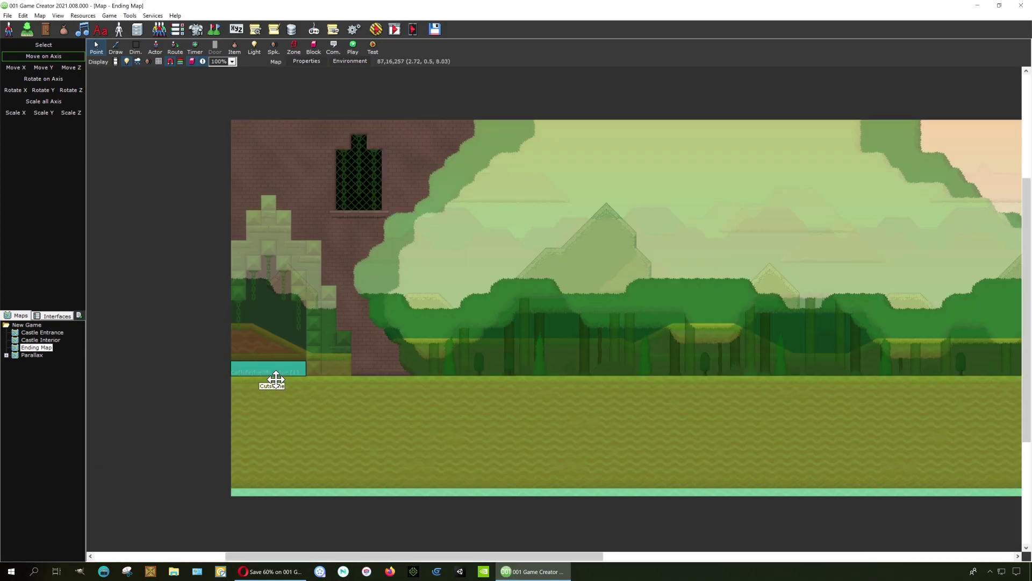
Open the Cutscene zone's player collision script at the start of the Ending Map and bring its last events into view.
double_click(271, 373)
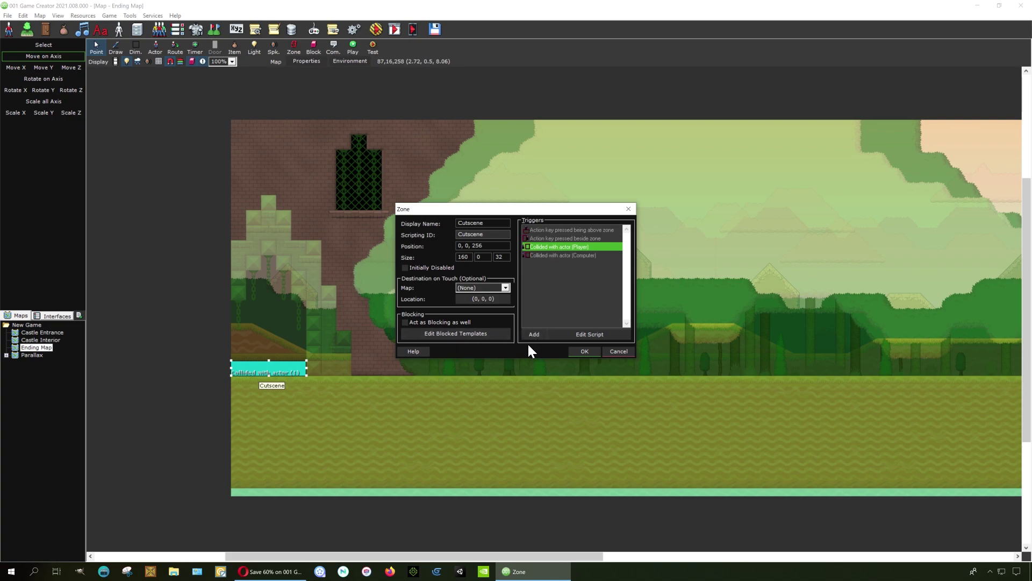
click(589, 337)
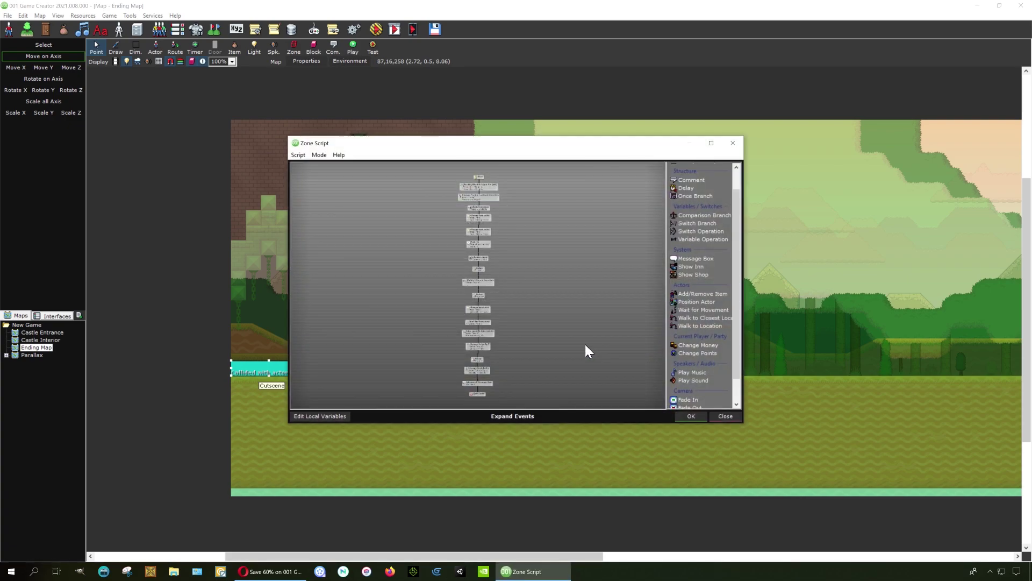
scroll(556, 348, up, 4)
drag(502, 333, 521, 200)
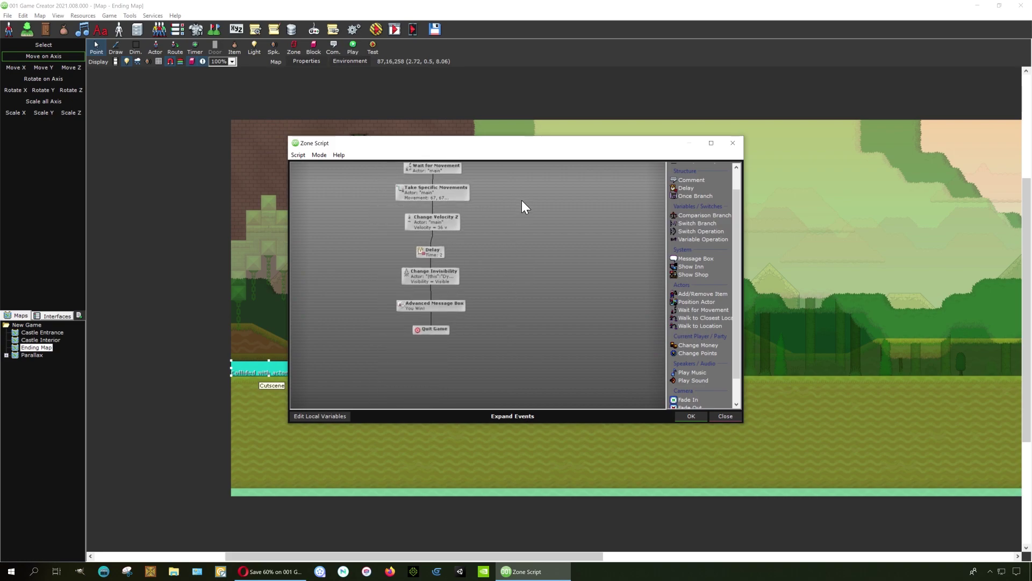
Set the Advanced Message Box text to "OMG you saved me! I guess now you want a kiss! do you?" with width 10 and close the script.
double_click(440, 307)
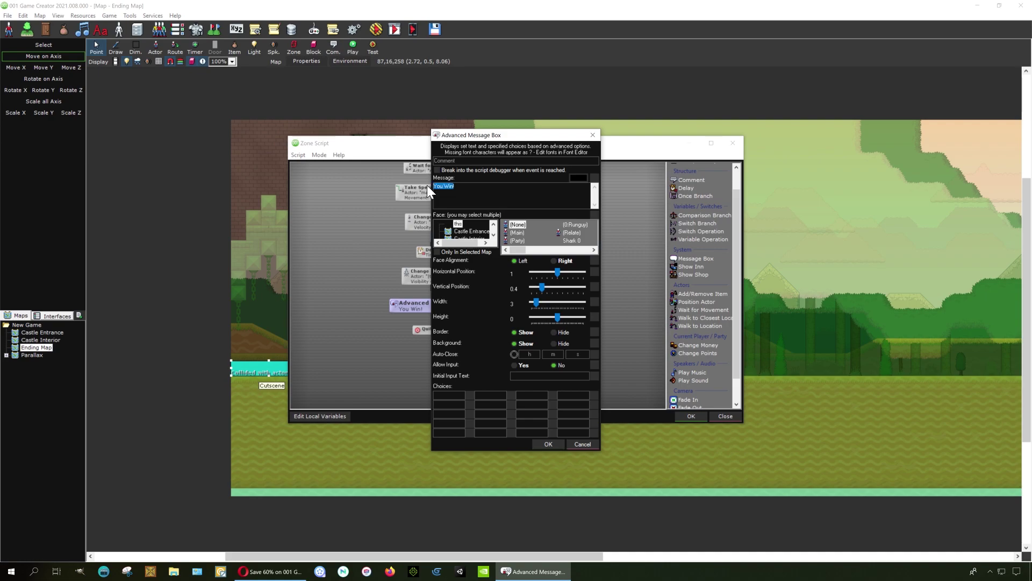
text(OMG y)
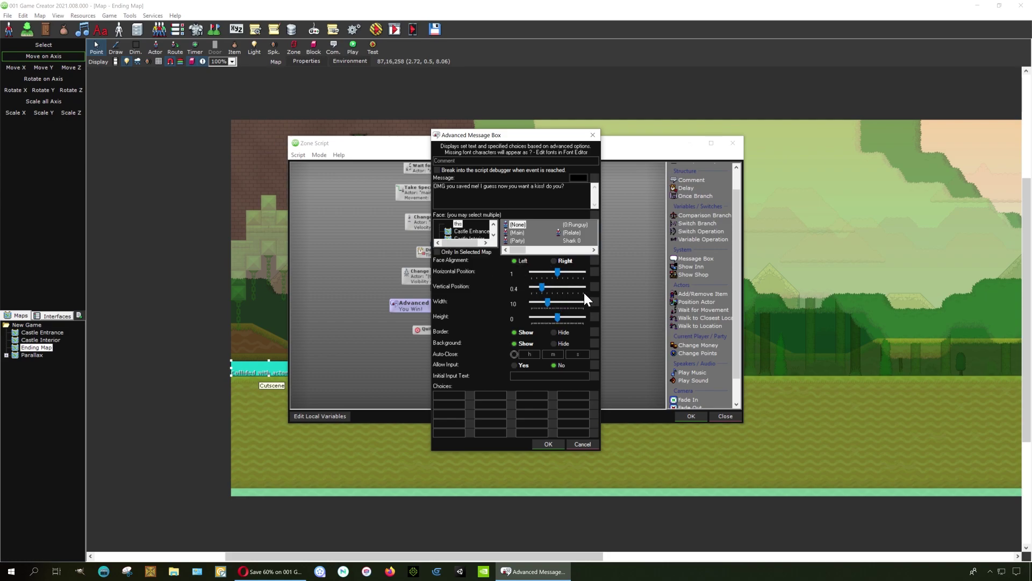
click(546, 446)
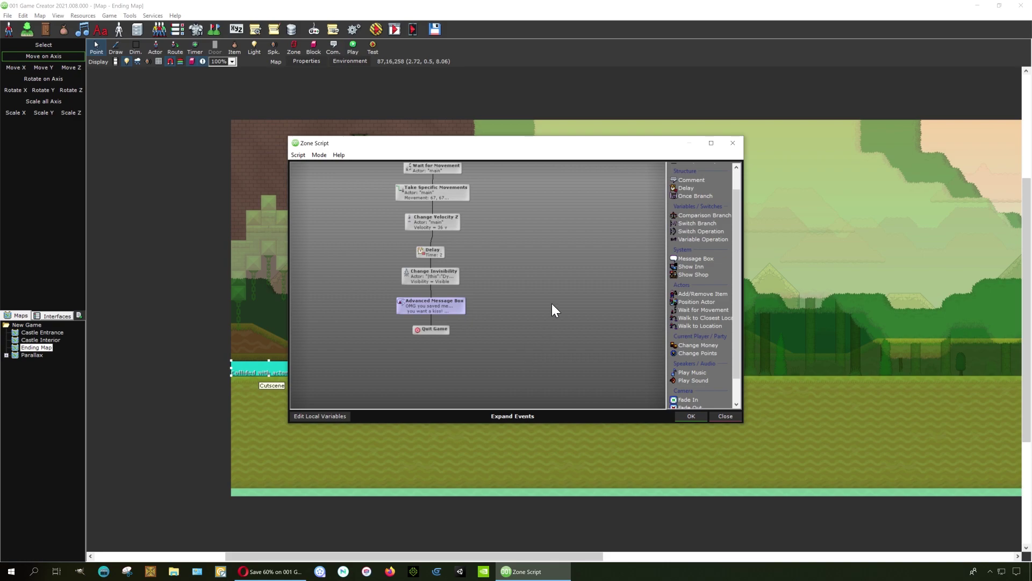
scroll(462, 349, up, 5)
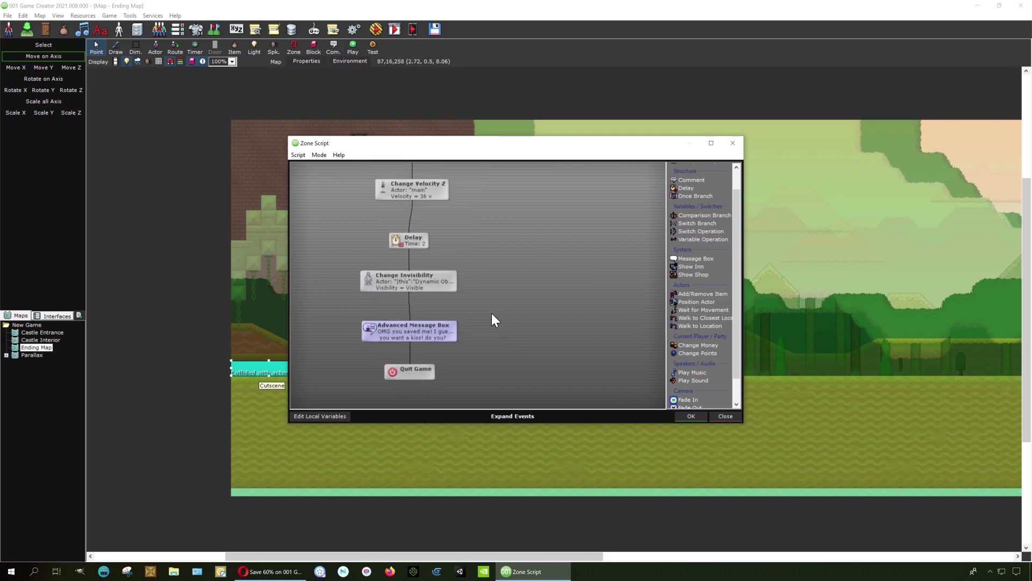
click(734, 143)
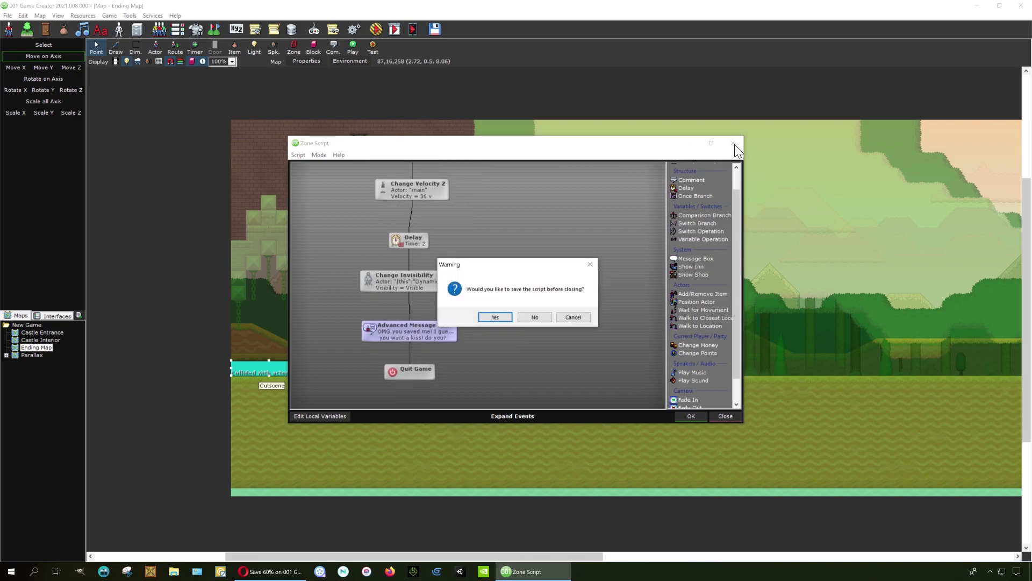
click(518, 316)
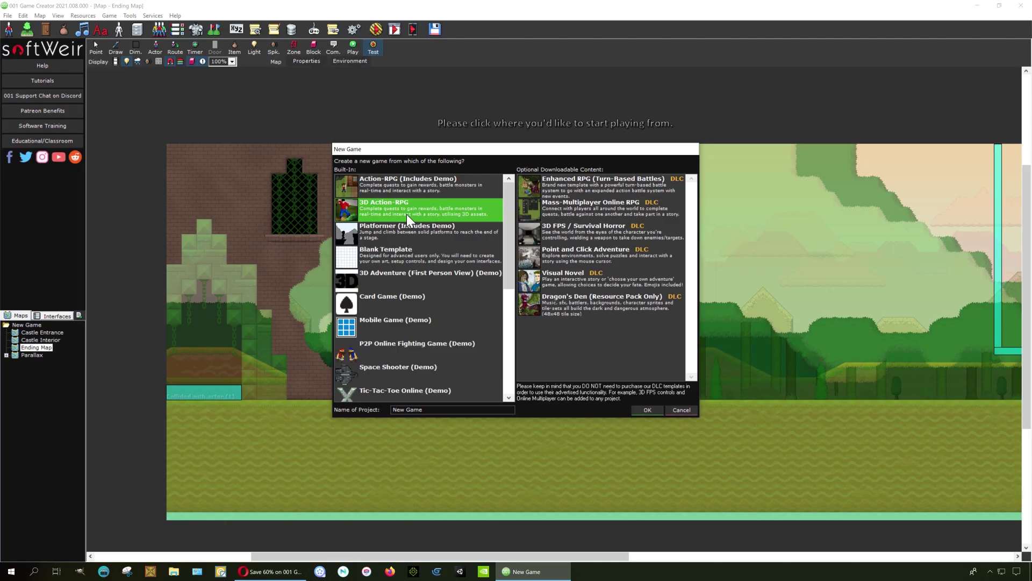
Create a new project from the 3D Action-RPG template under the name New Game1.
click(656, 410)
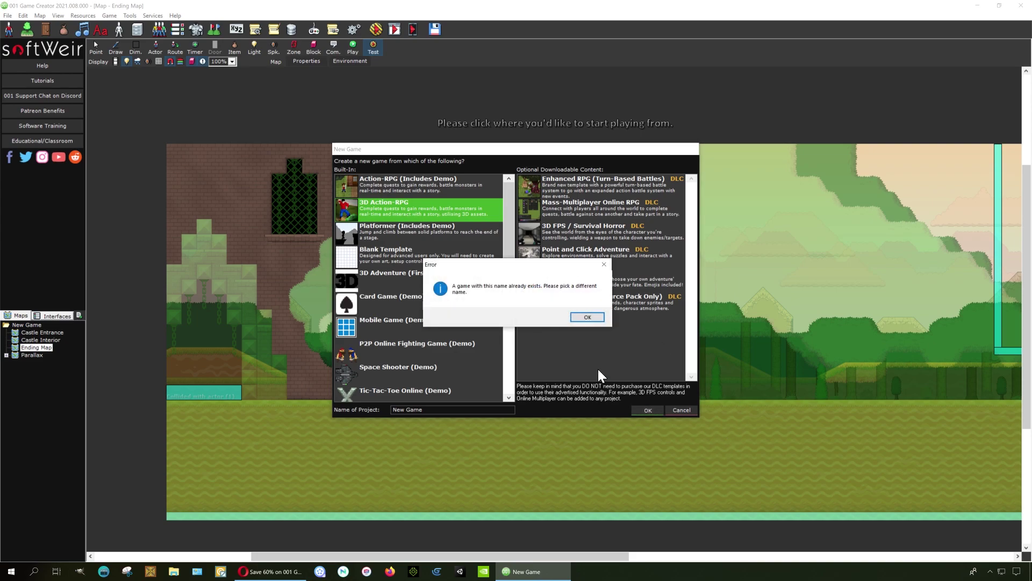
click(592, 318)
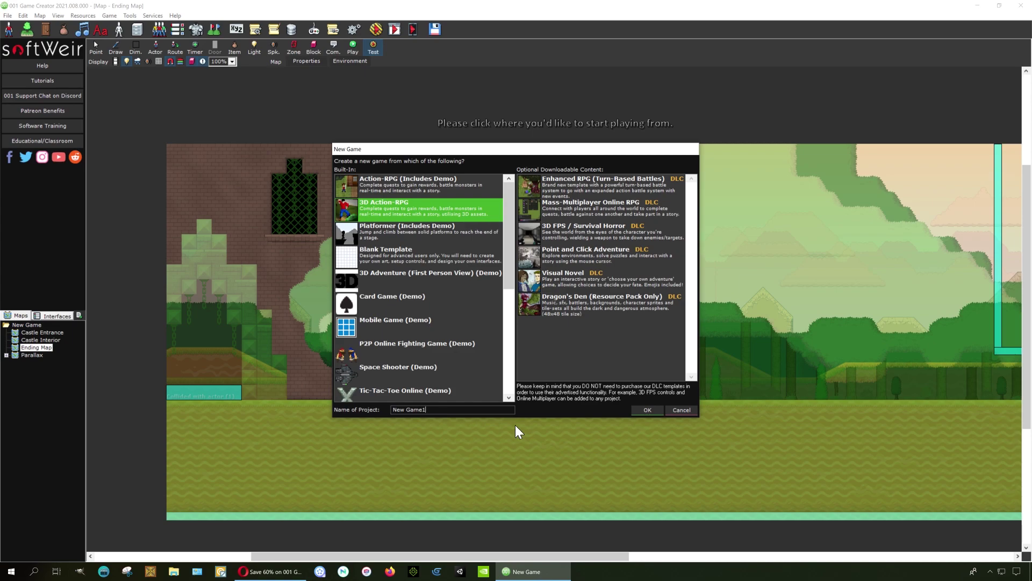
click(644, 412)
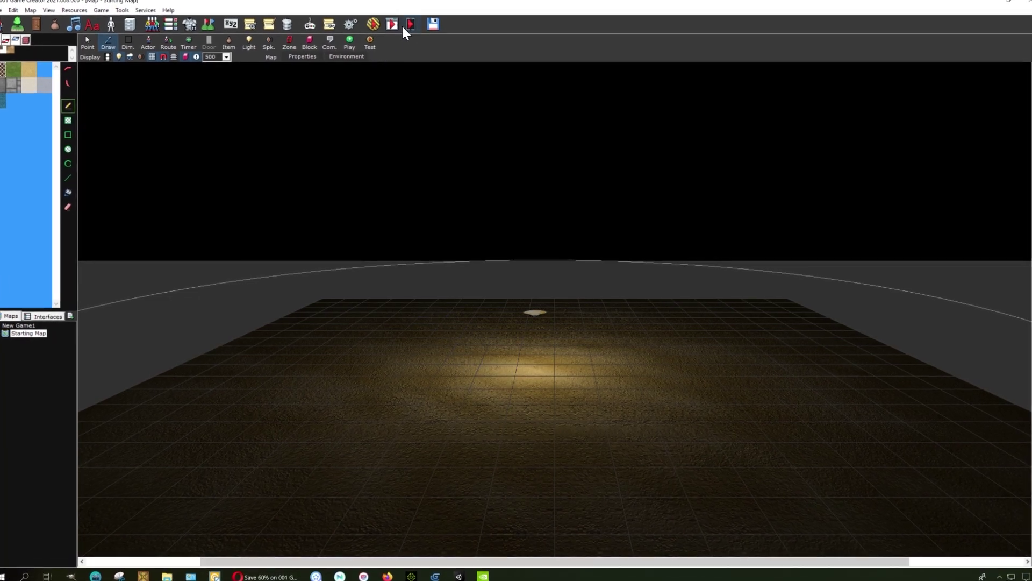
Test New Game1 with Web emulation and walk the character in all directions around the lit floor.
click(393, 23)
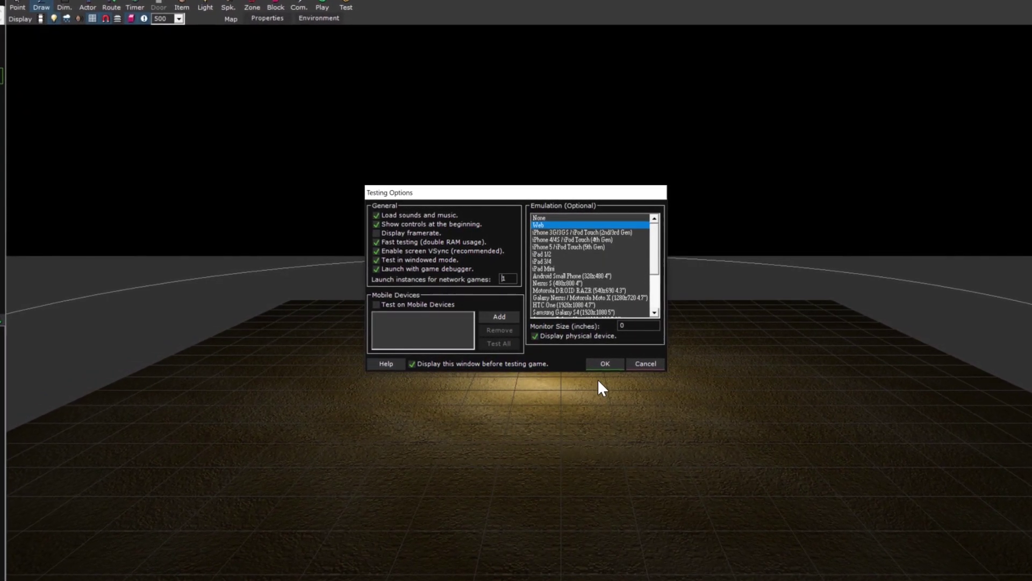
click(606, 366)
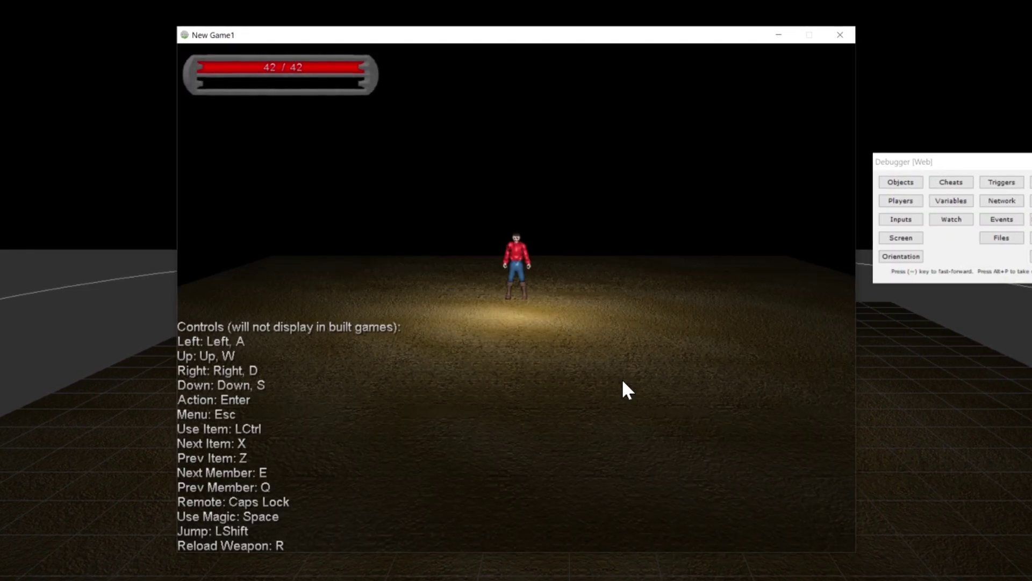
key(Down)
key(Right)
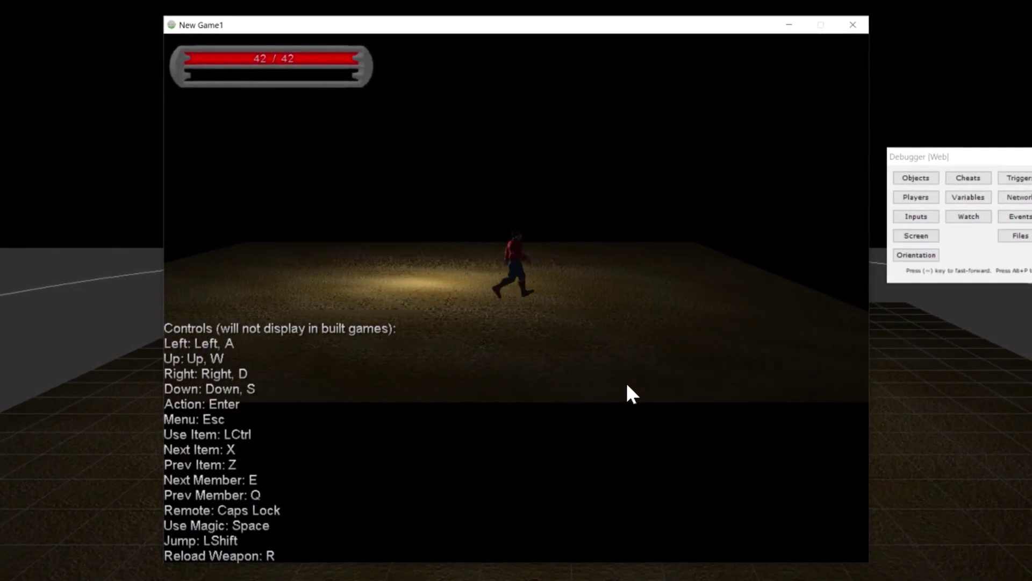
key(Up)
key(Left)
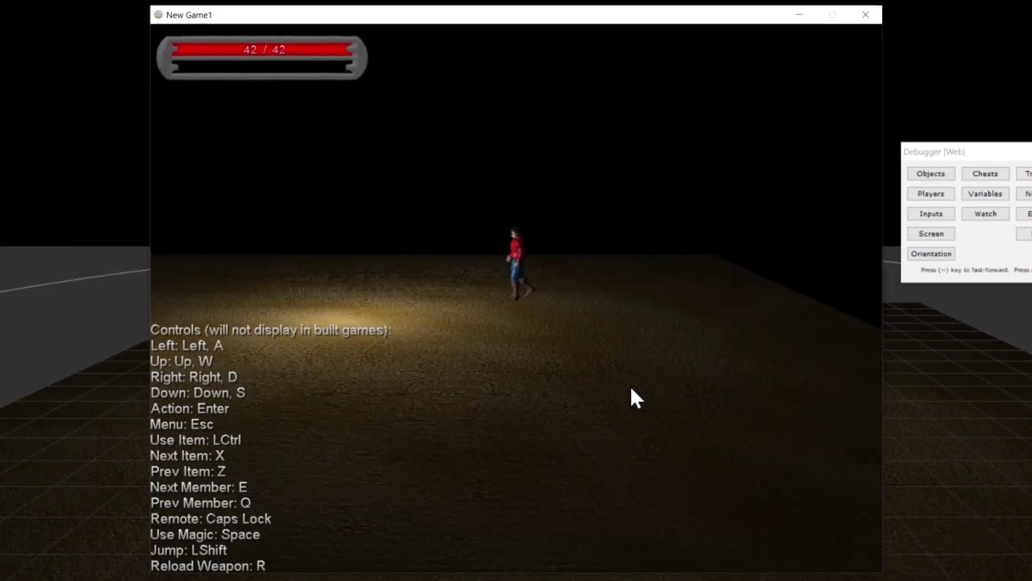
key(Down)
key(Right)
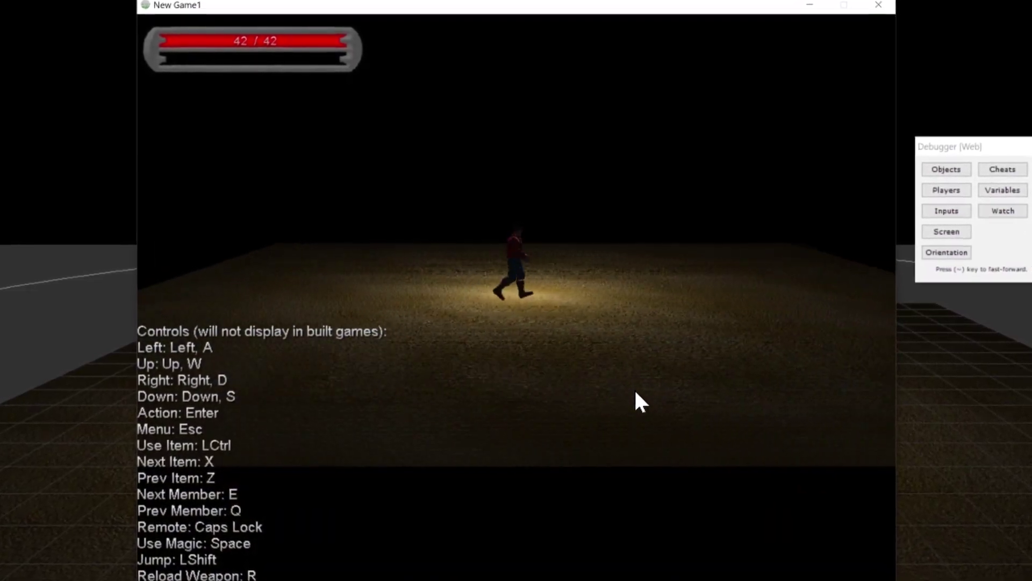
key(w)
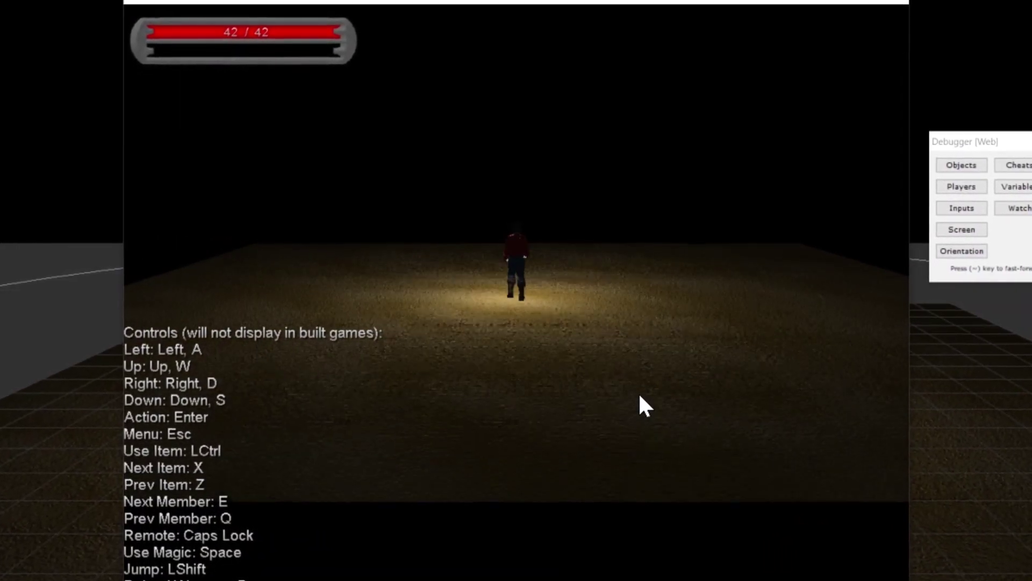
key(Down)
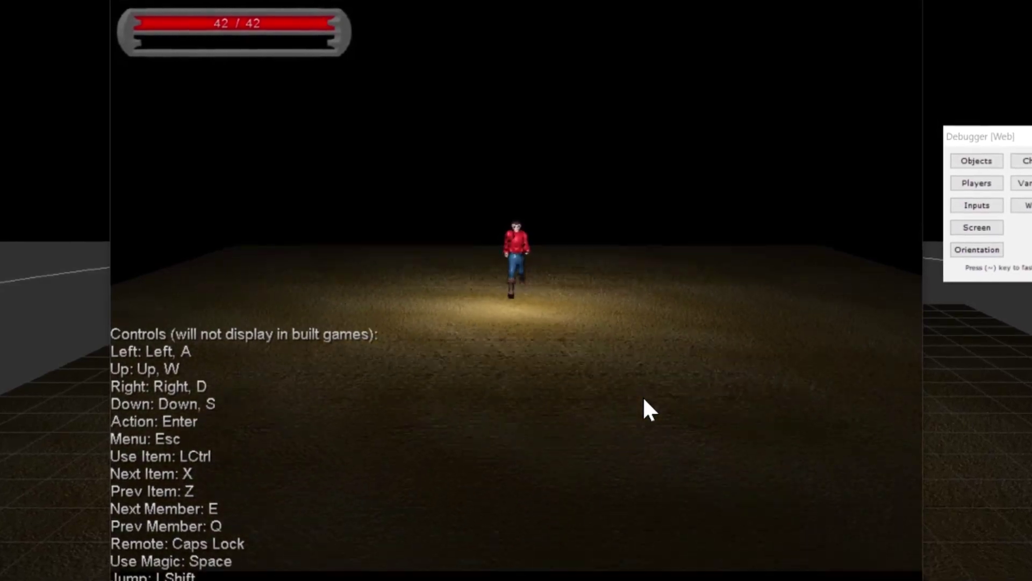
key(Right)
key(Up)
key(Left)
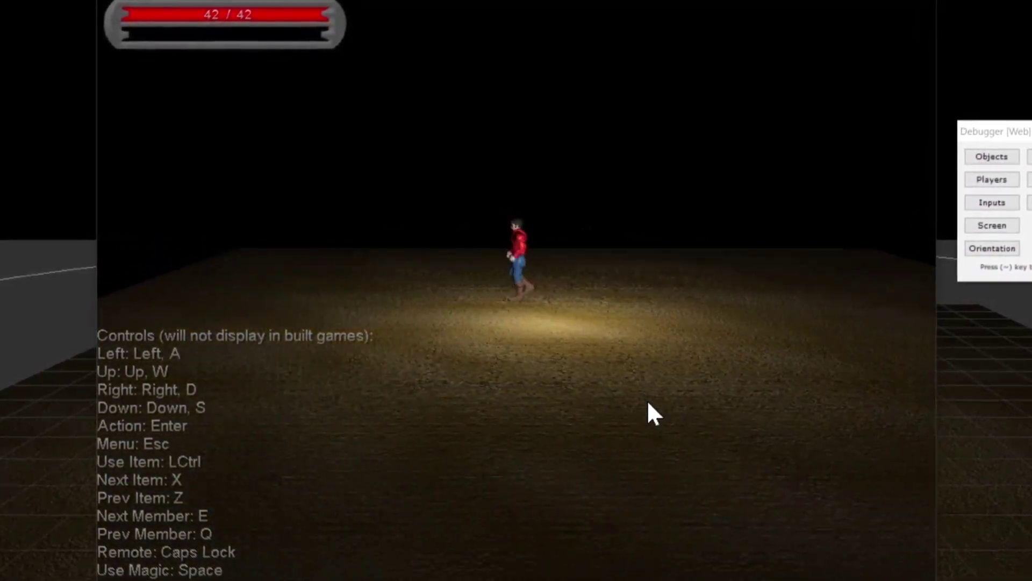
key(Right)
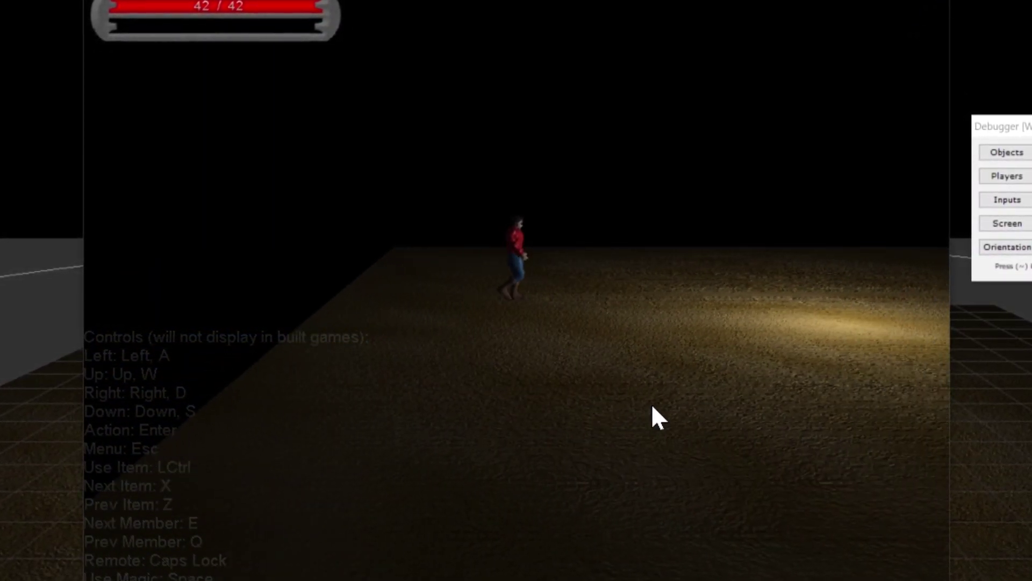
key(Down)
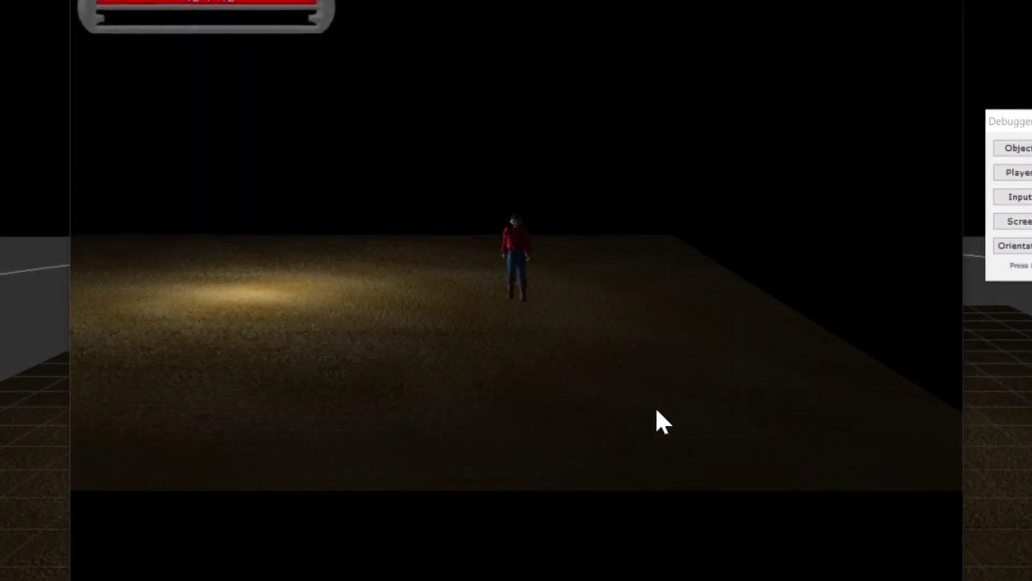
key(Left)
key(Up)
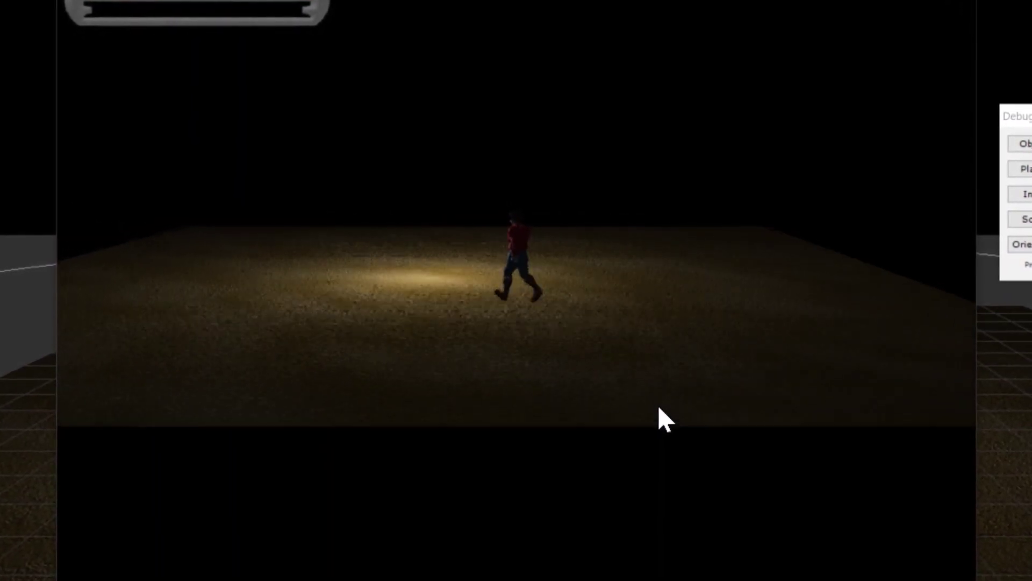
key(Down)
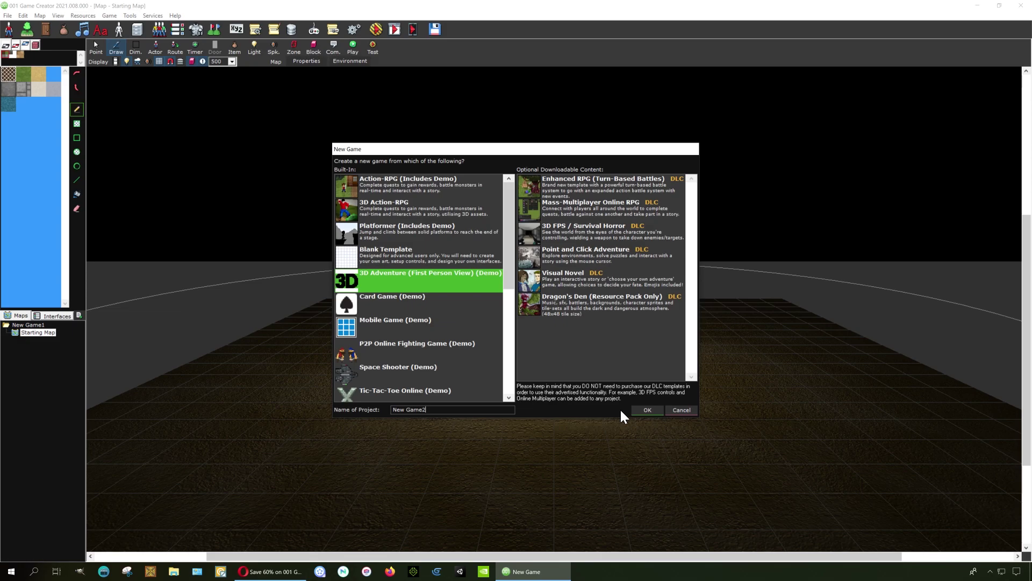
Create a project named New Game2 from the 3D Adventure (First Person View) (Demo) template and look over its Part I map.
click(648, 410)
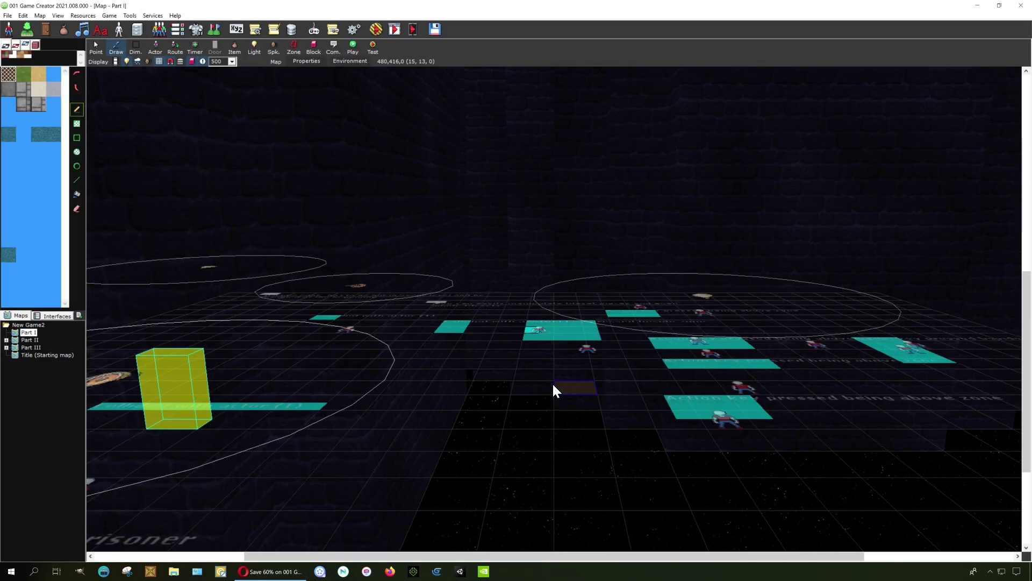
scroll(639, 209, up, 4)
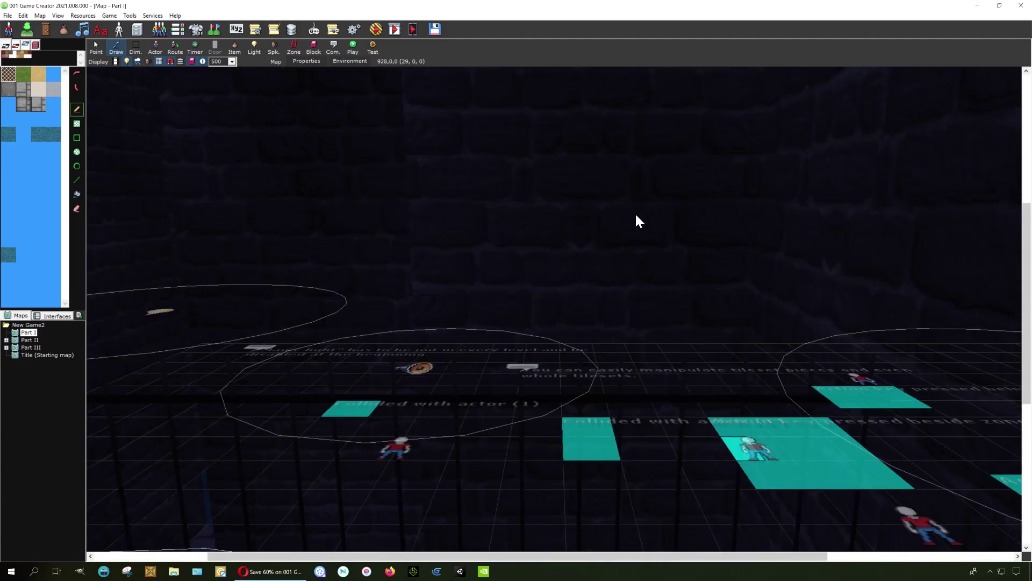
scroll(634, 214, down, 2)
scroll(635, 215, down, 5)
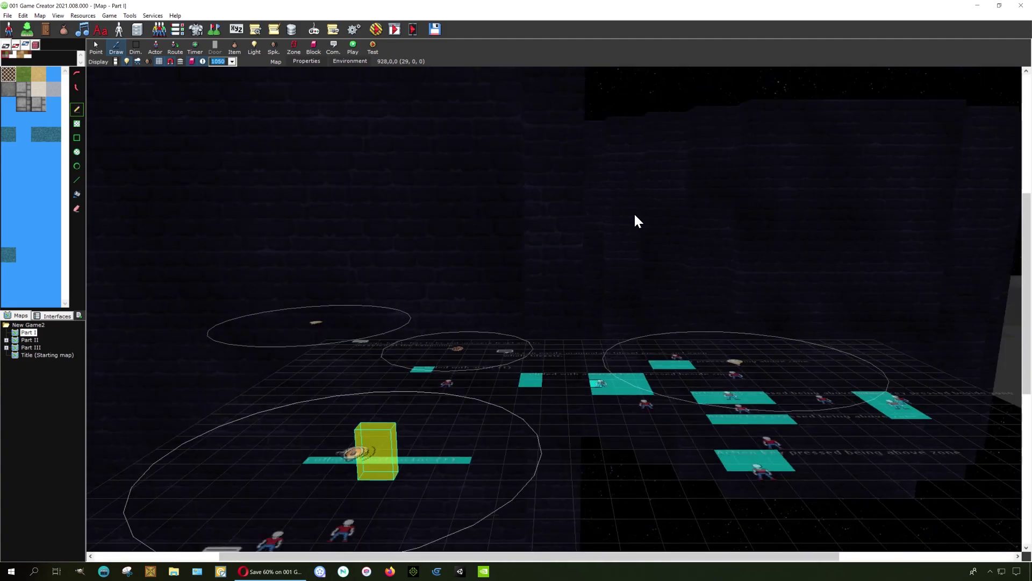
scroll(635, 215, up, 2)
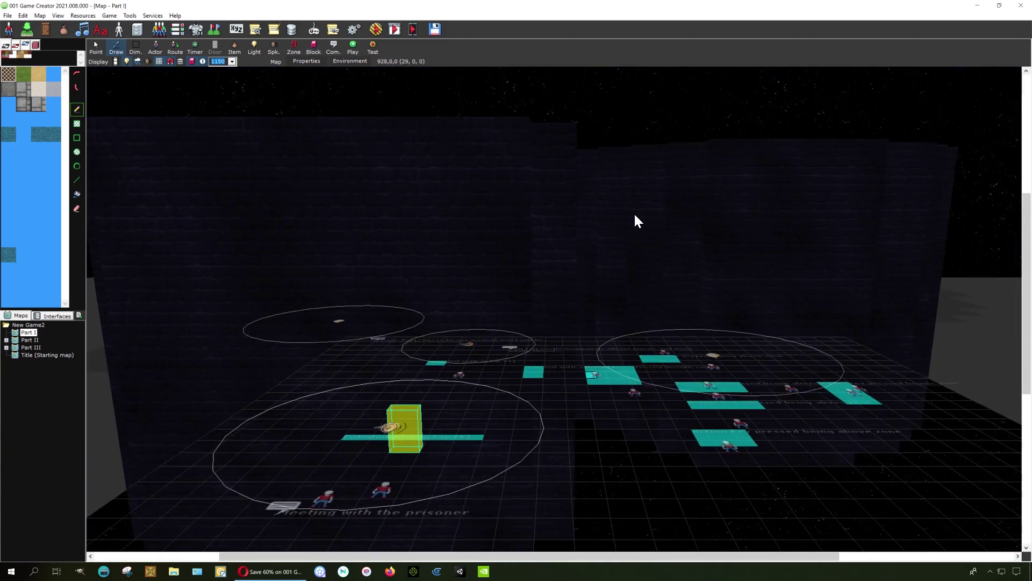
Test New Game2, start a new game from the title screen, and continue past the controls instructions.
click(376, 30)
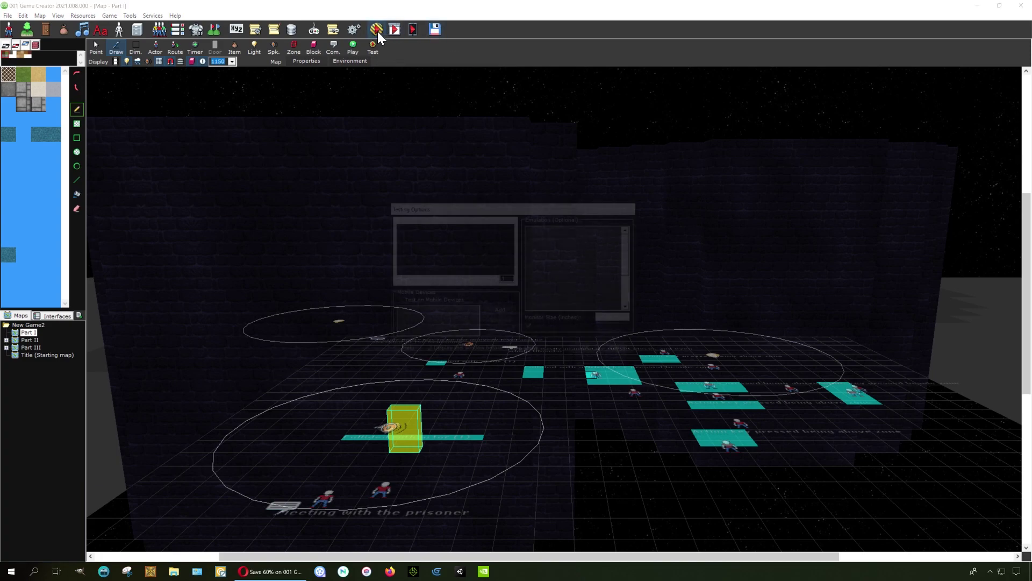
click(590, 352)
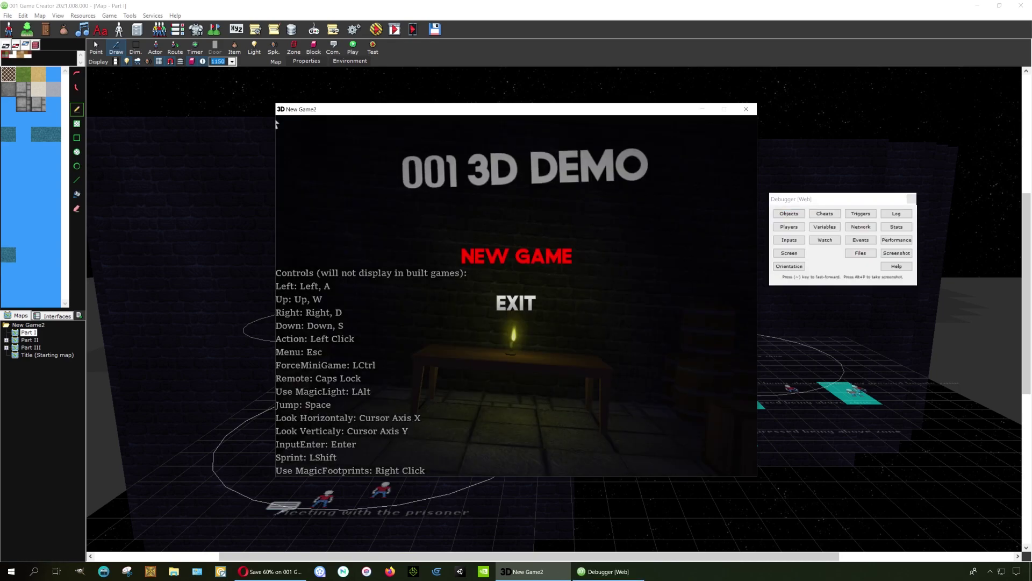
click(544, 244)
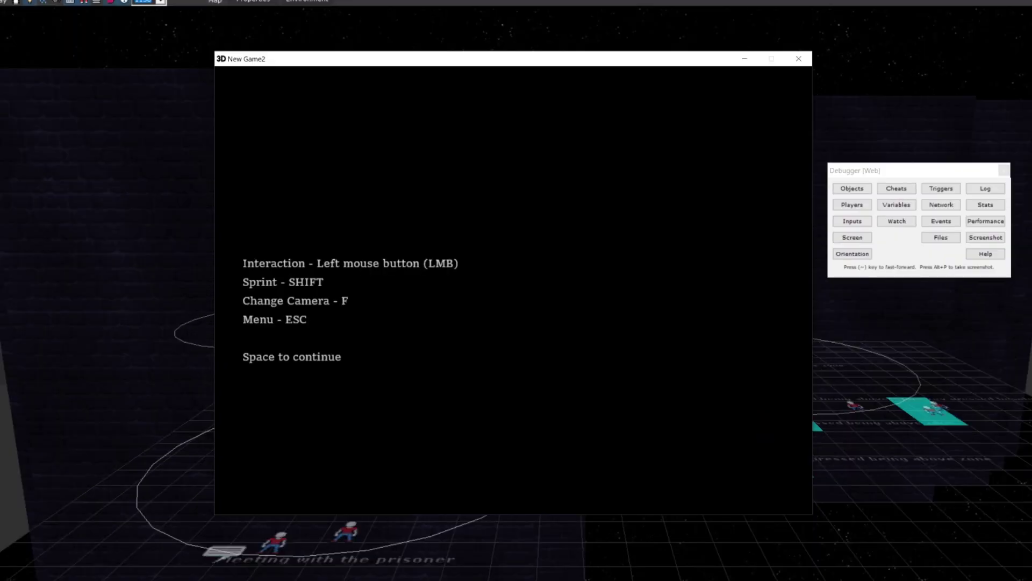
key(space)
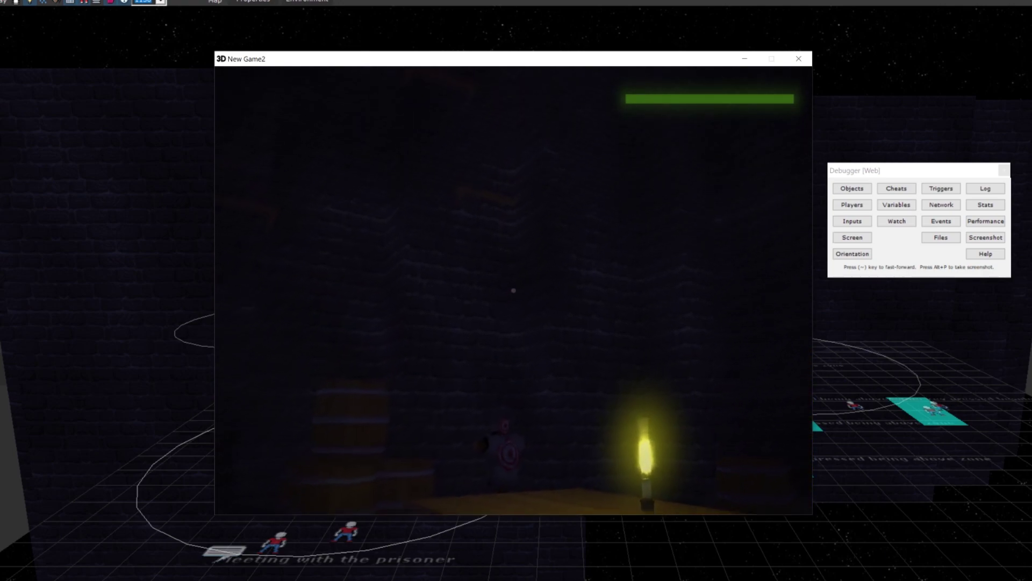
Walk around the wooden table in the starting room and look at the candle and note from several sides.
key(a)
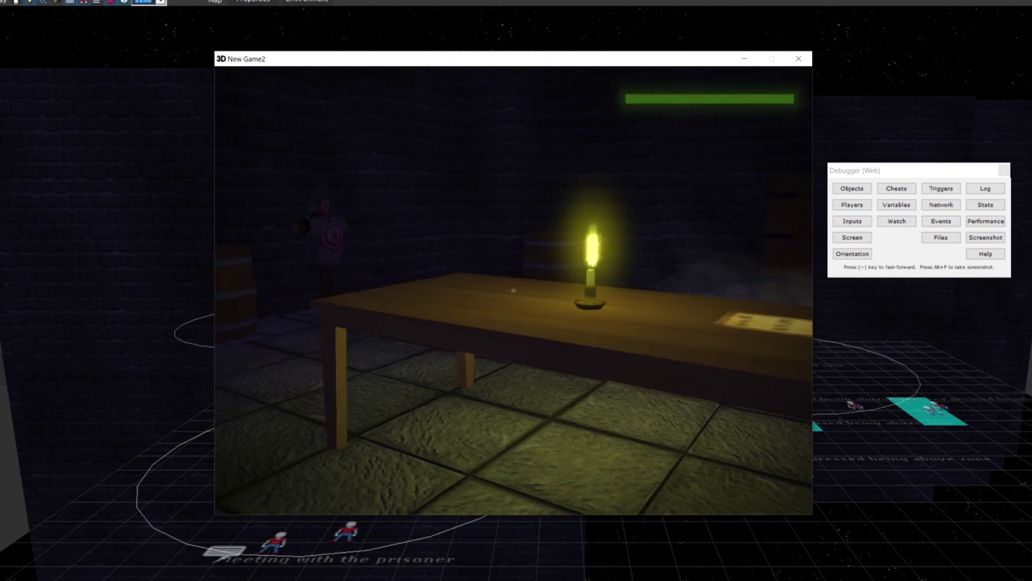
key(w)
key(a)
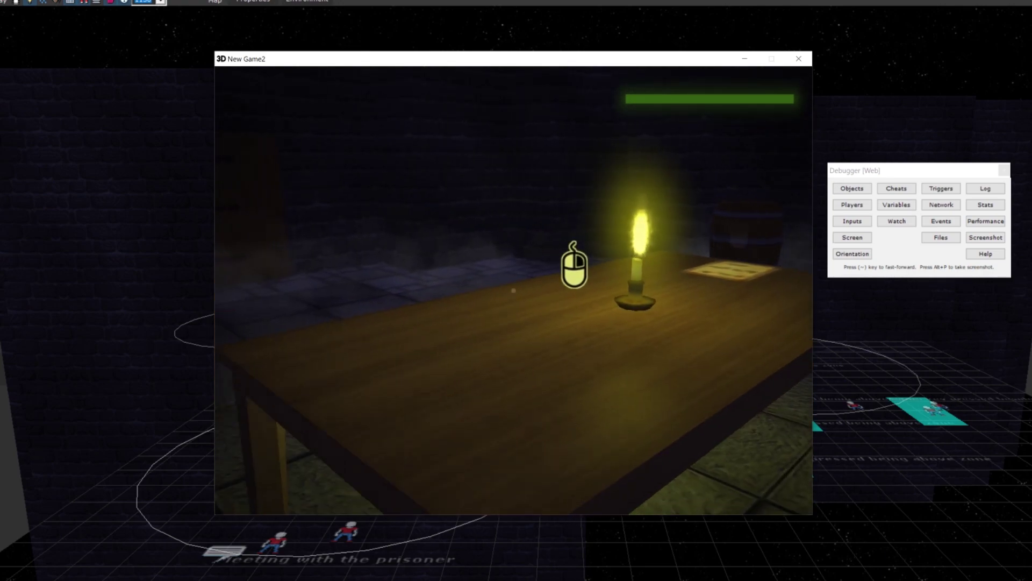
key(s)
key(d)
key(w)
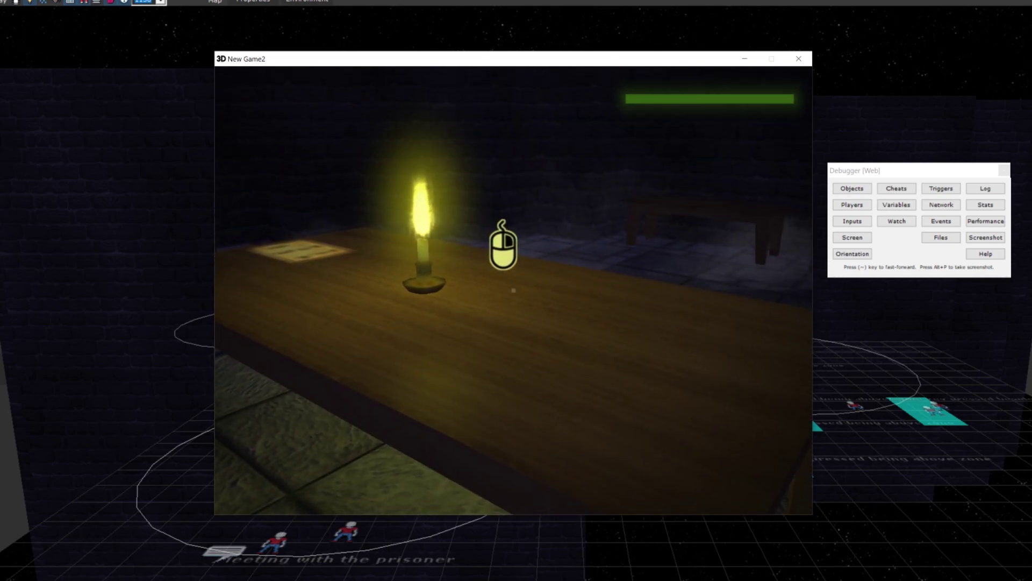
key(a)
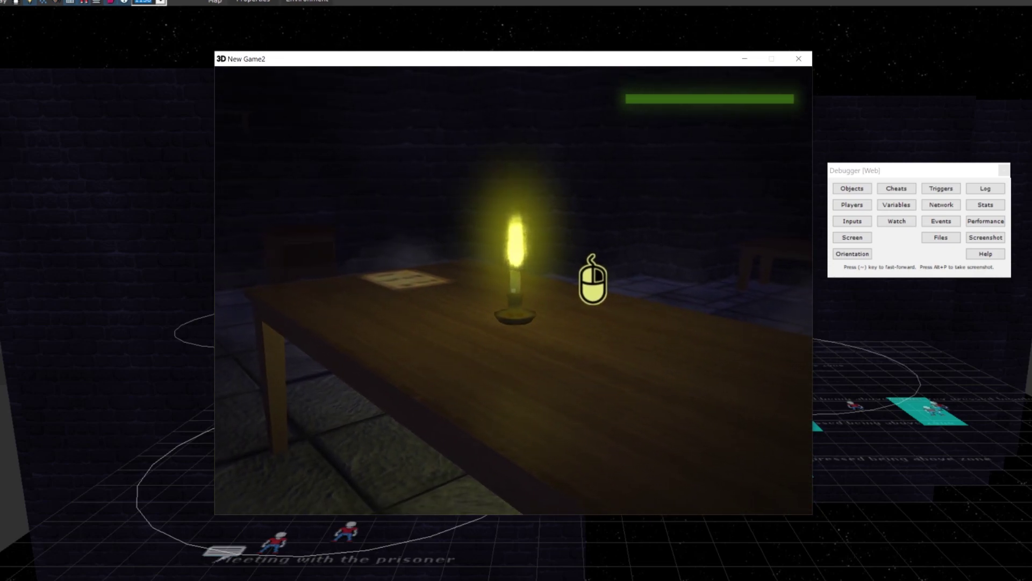
key(a)
key(w)
Put out the candle on the table, light it again, and advance through the spoken lines.
right_click(513, 290)
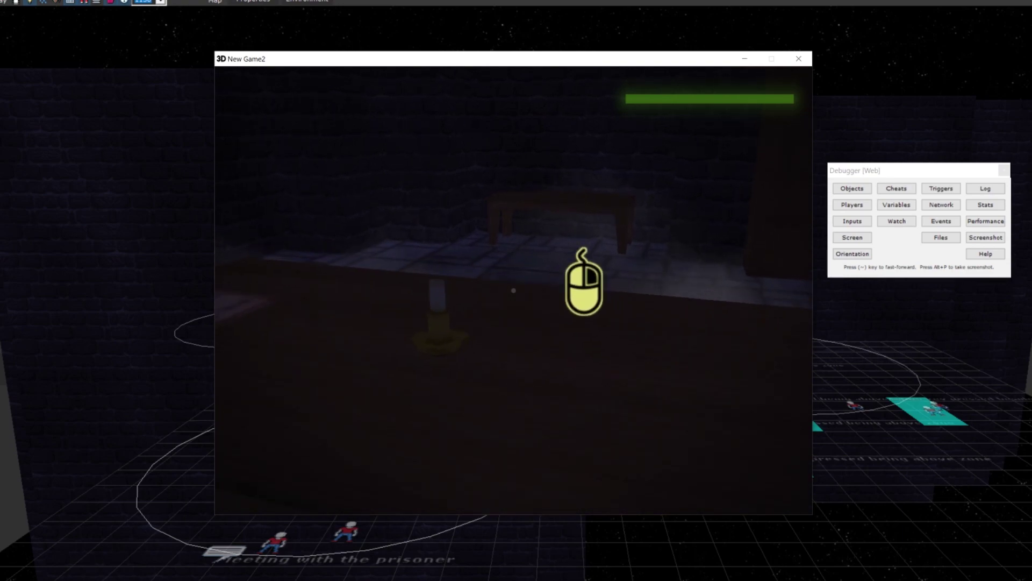
click(514, 290)
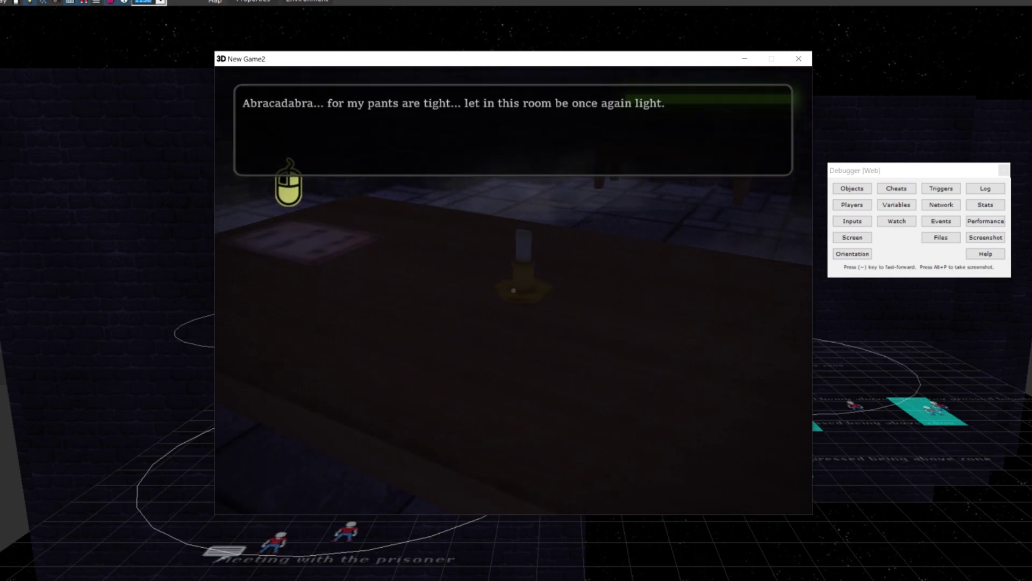
click(513, 291)
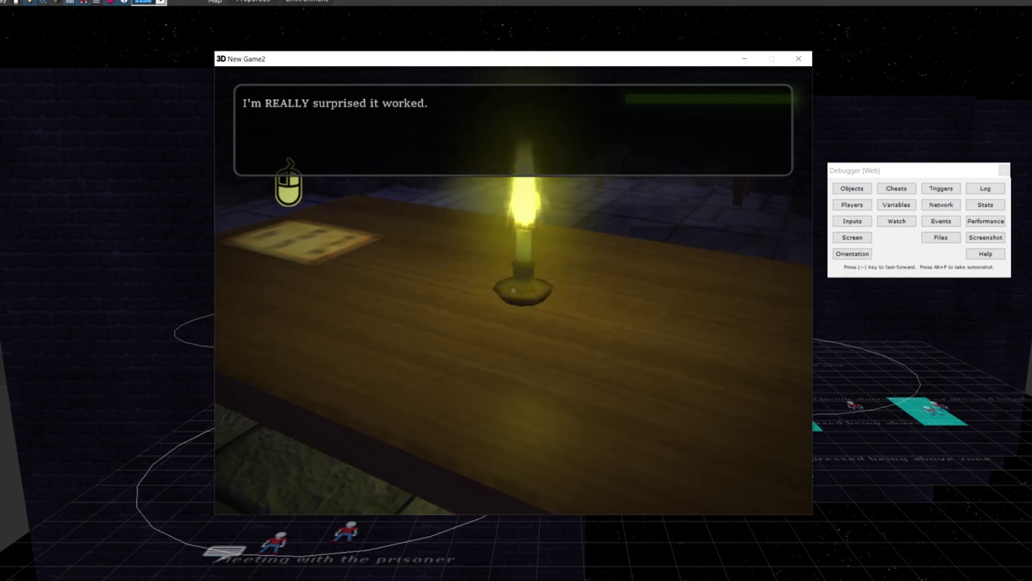
click(514, 290)
Walk to the end of the table, pick up the note, choose [Read it], and page through its text.
key(w)
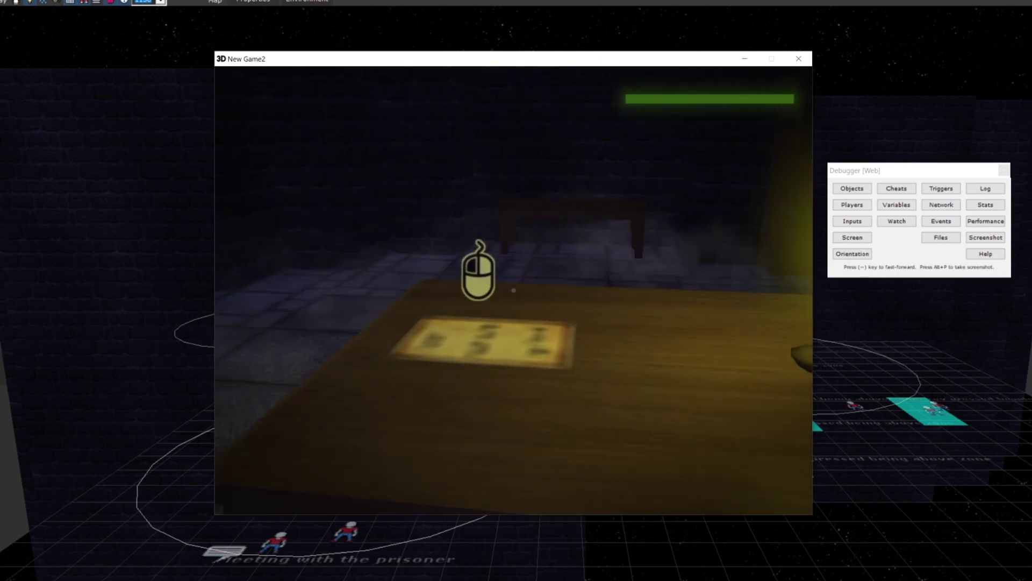
key(s)
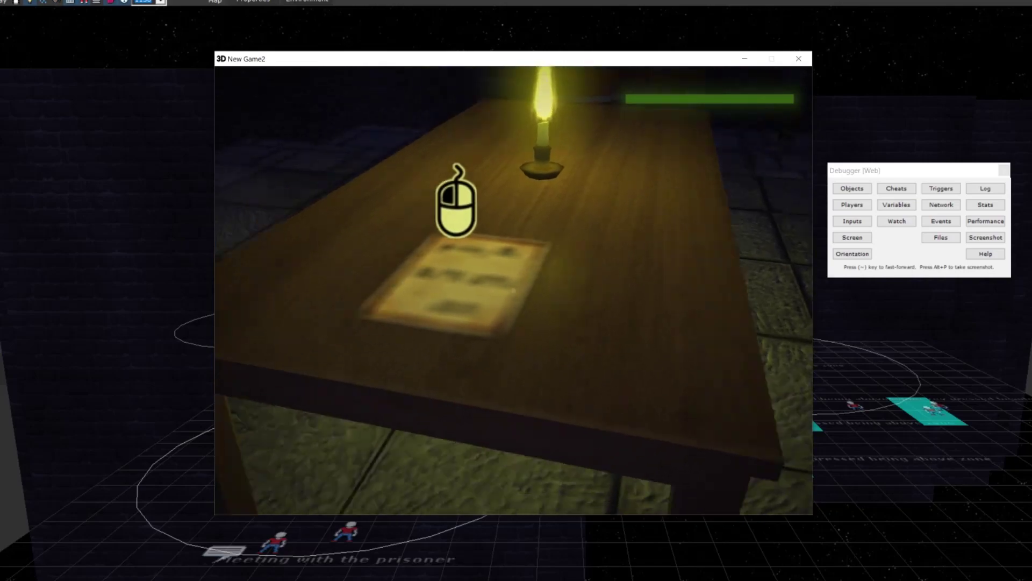
click(513, 290)
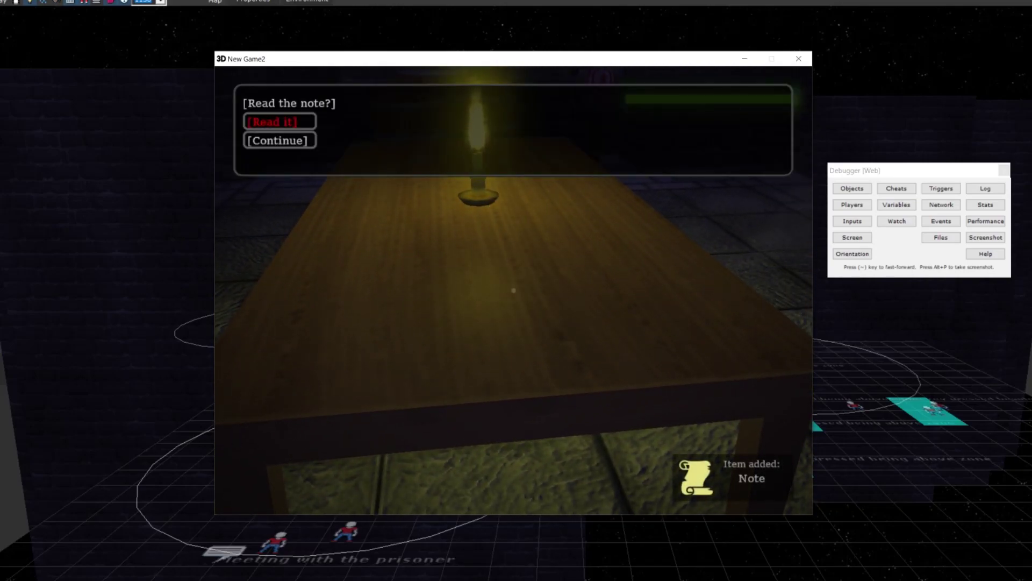
click(513, 291)
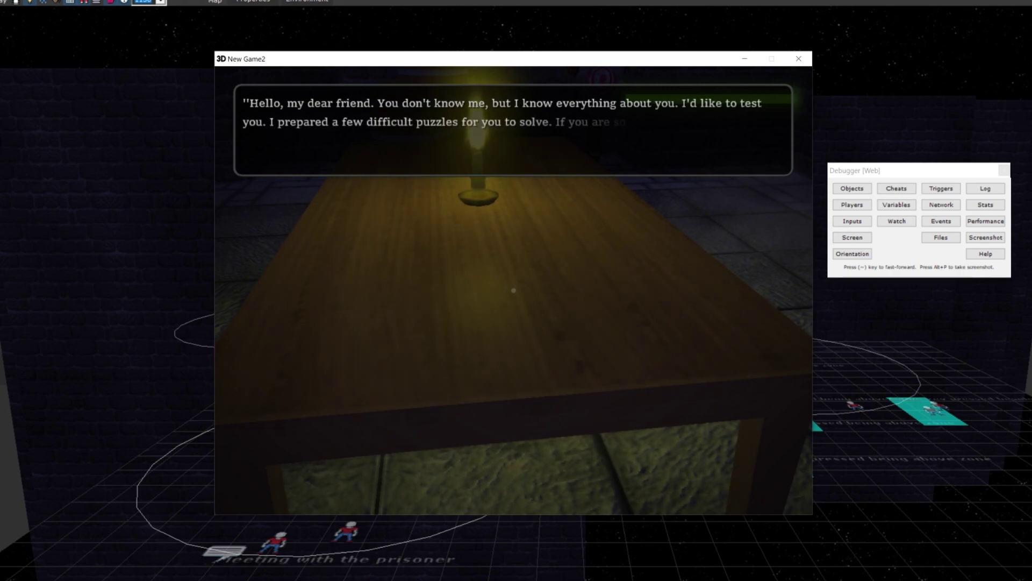
click(514, 291)
click(513, 290)
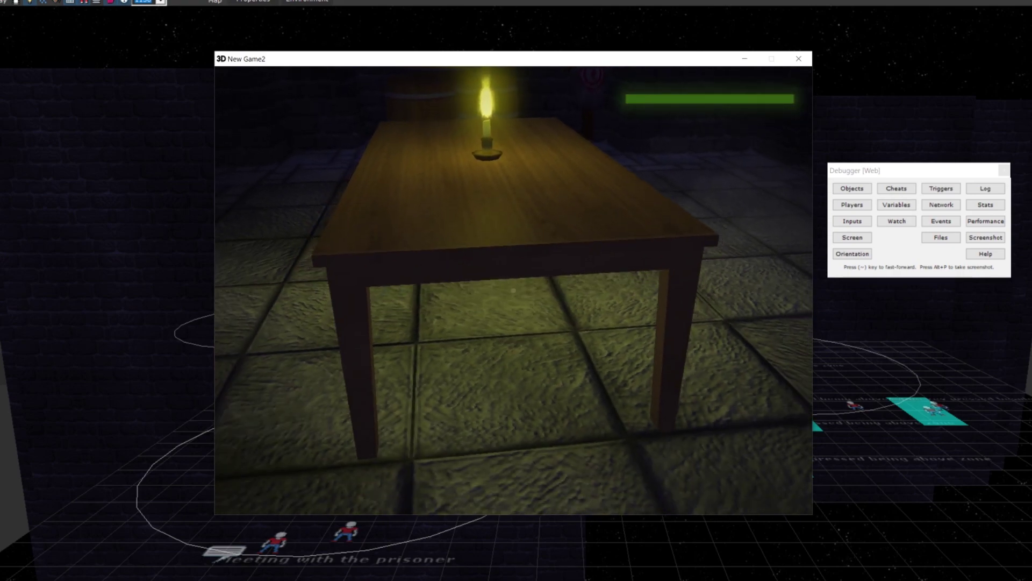
Walk up to the target dummy by the wall, jump, and cross the candle-lit room to the stone passage.
key(w)
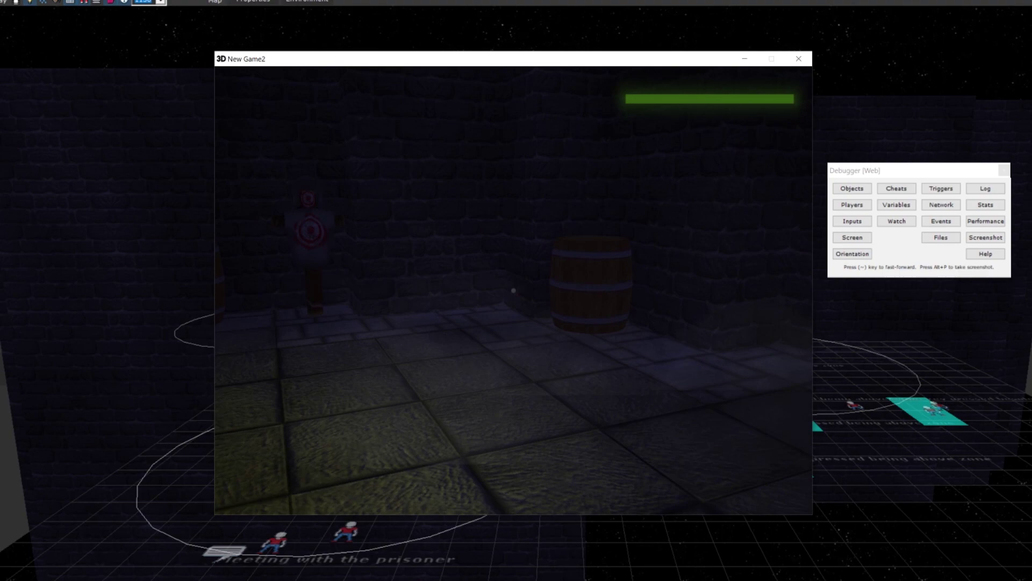
key(w)
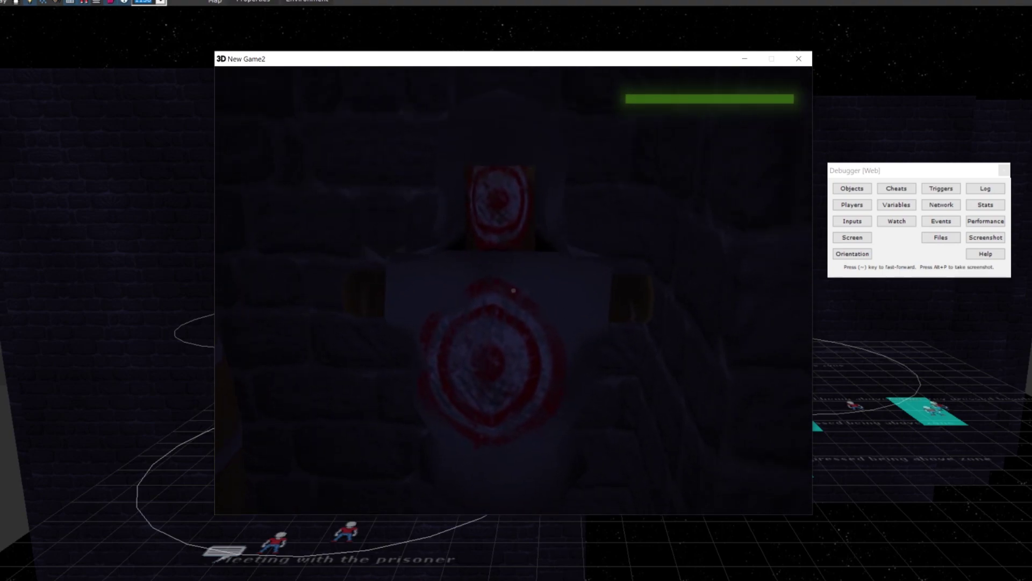
key(space)
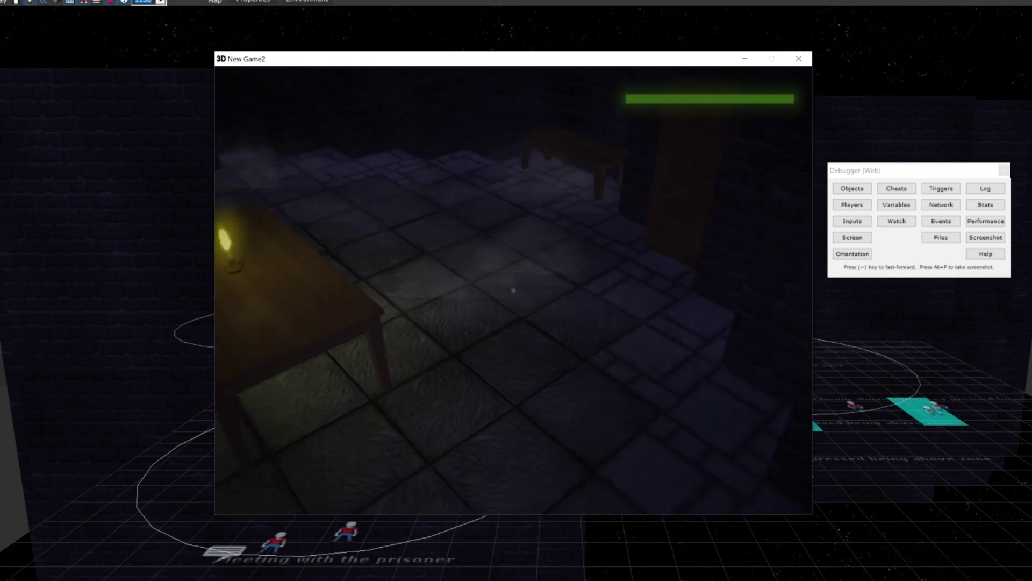
key(w)
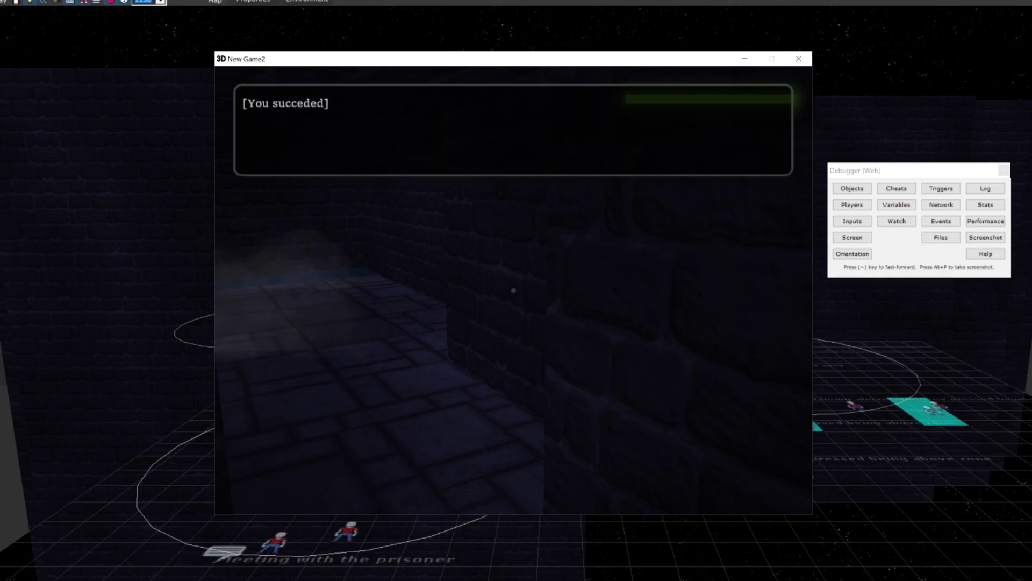
Close the message and walk along the dark stone corridor past the raised target dummy to the barred cell.
key(w)
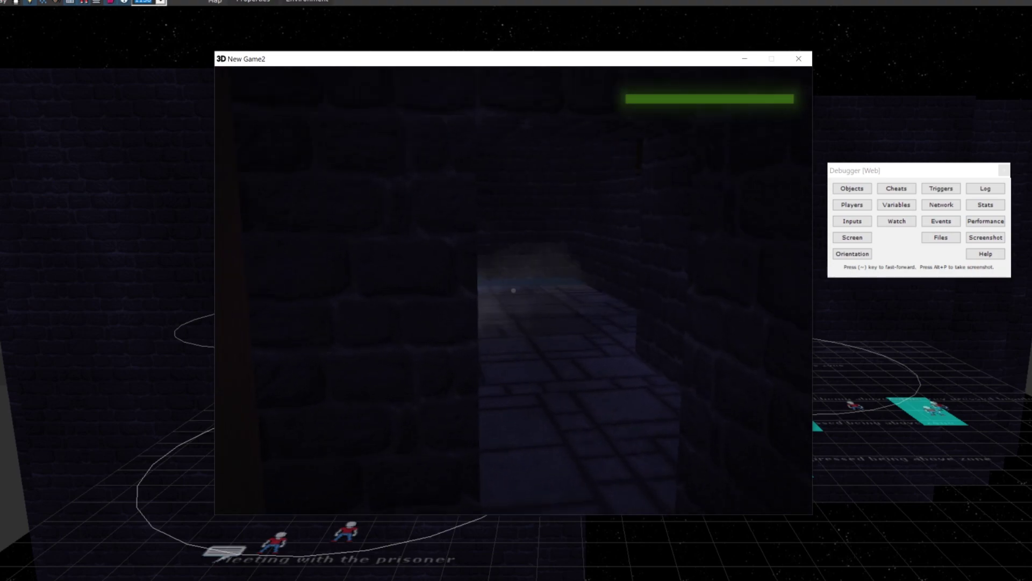
key(w)
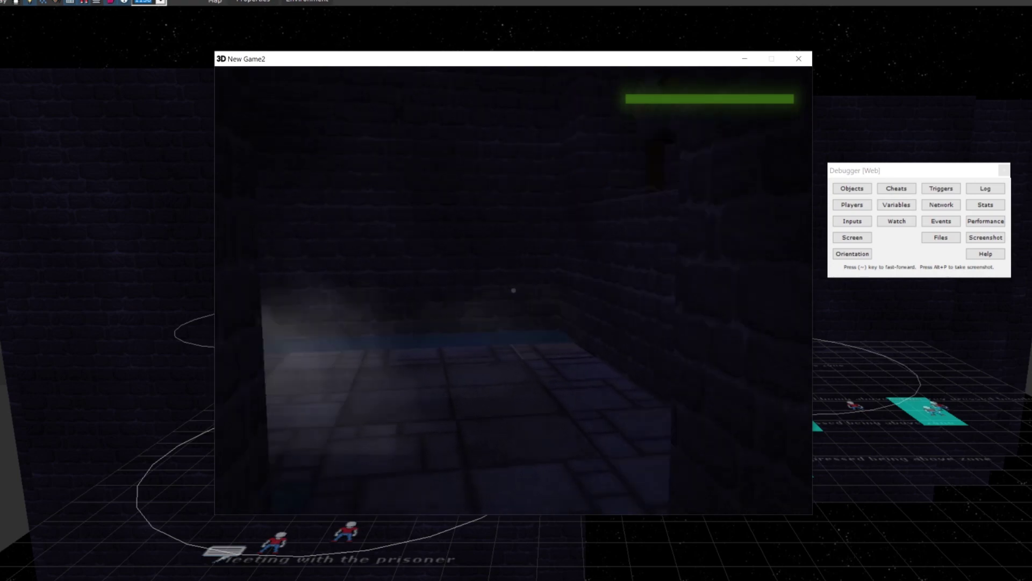
key(w)
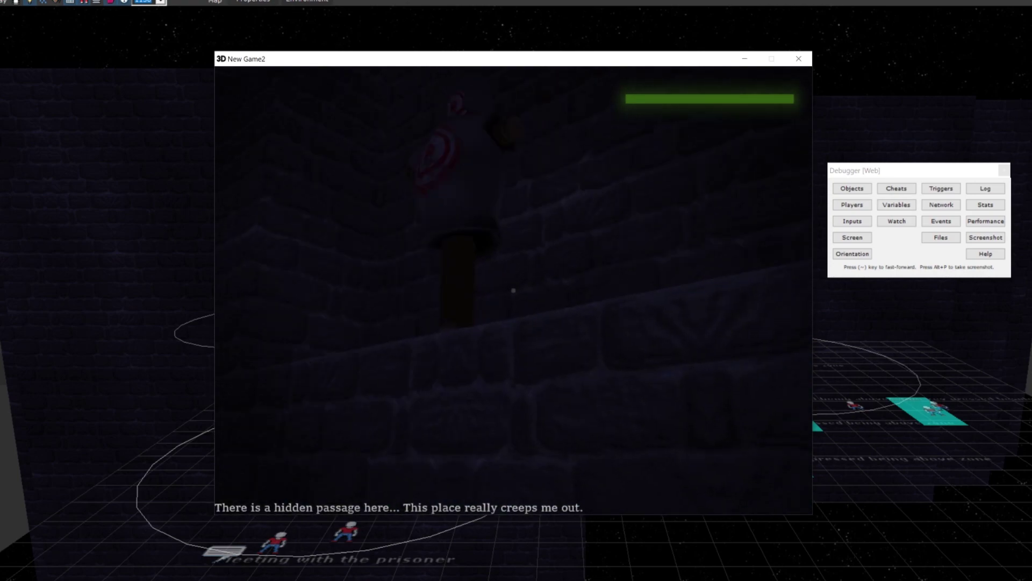
key(w)
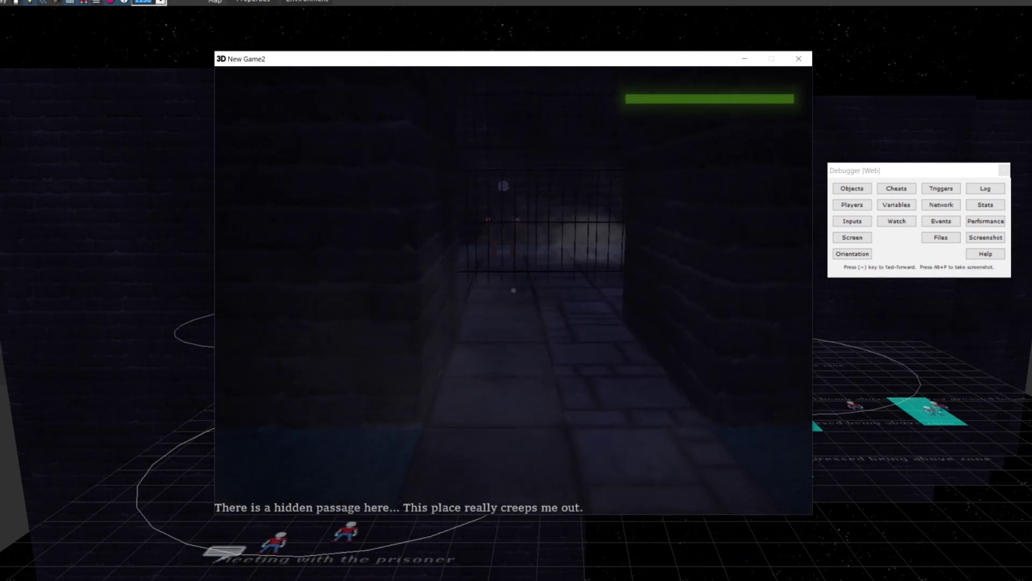
key(Up)
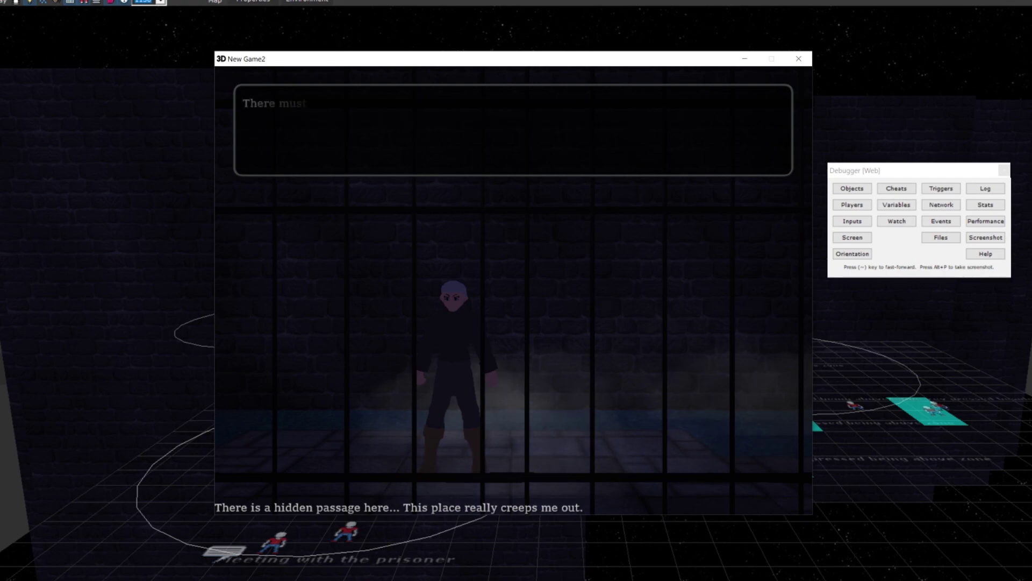
Go through the dialogue with the old man behind the bars to its end.
key(space)
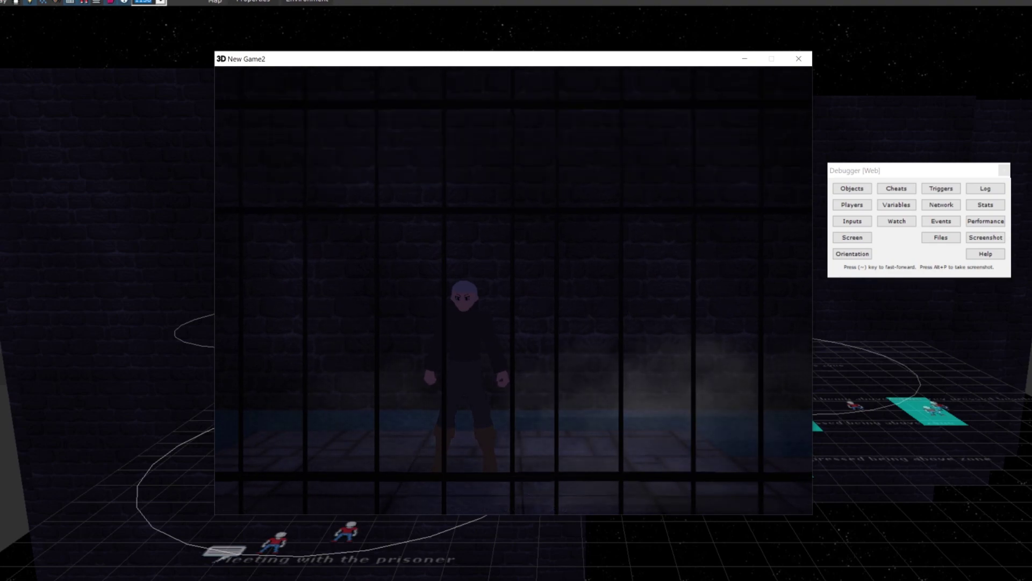
key(w)
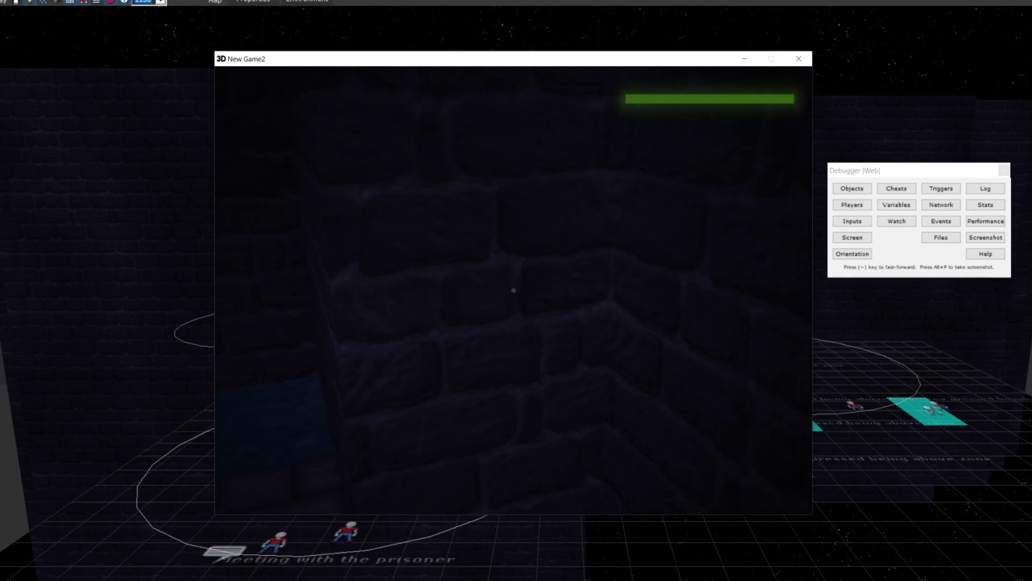
key(s)
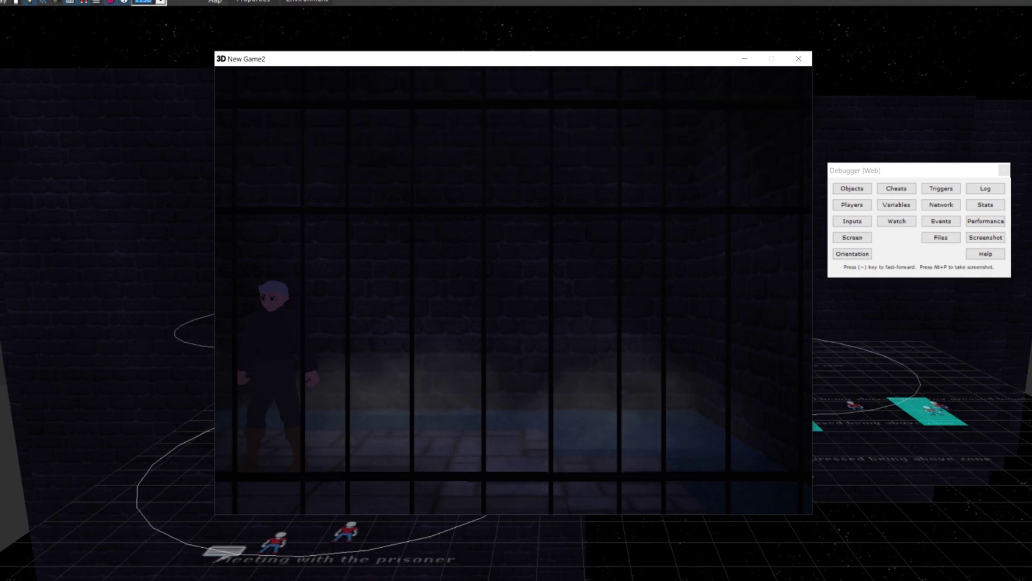
key(e)
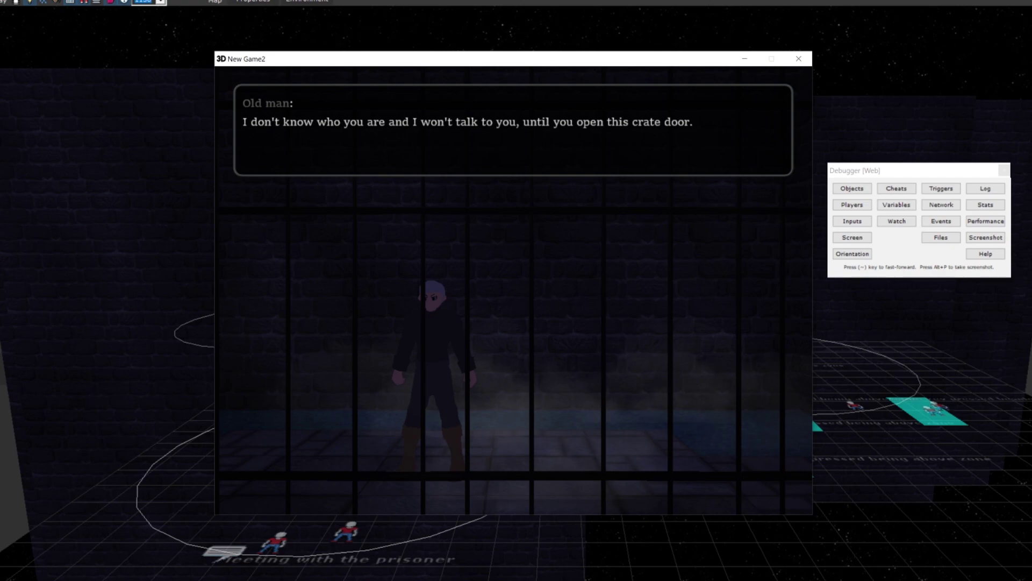
key(e)
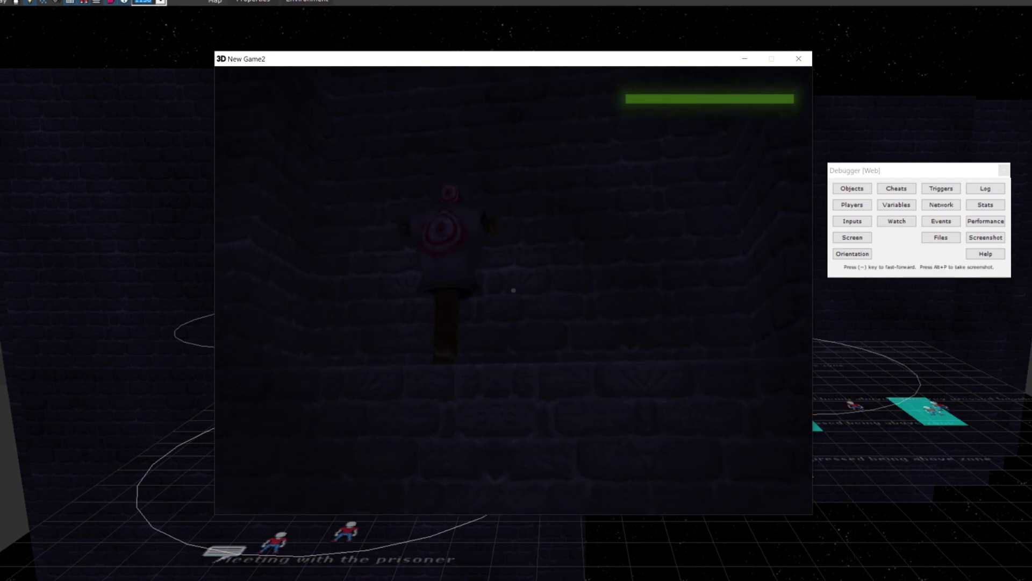
Walk to the target dummy in the passage, trigger the mechanism there, and head back toward the candle-lit room.
key(w)
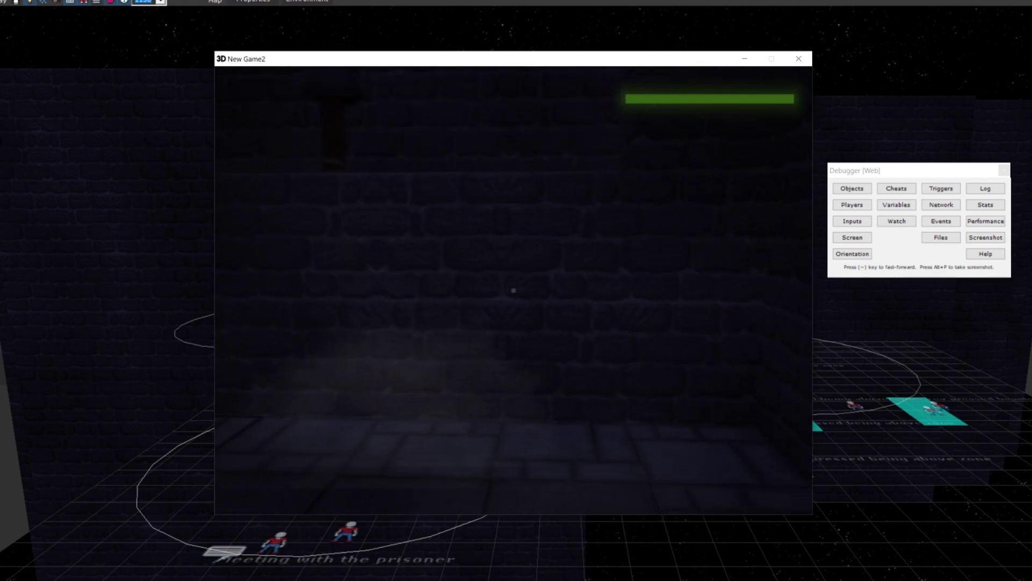
key(w)
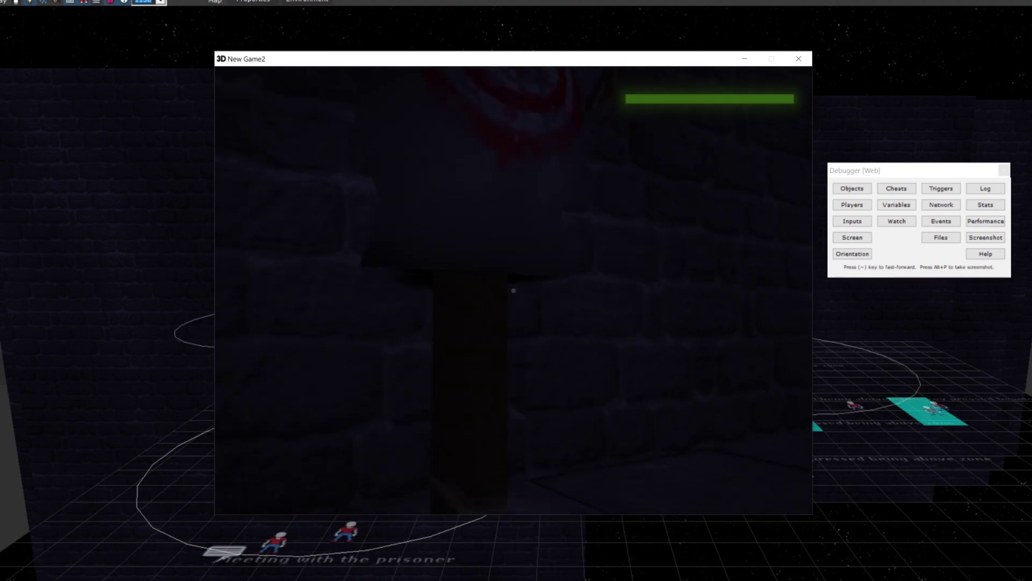
key(e)
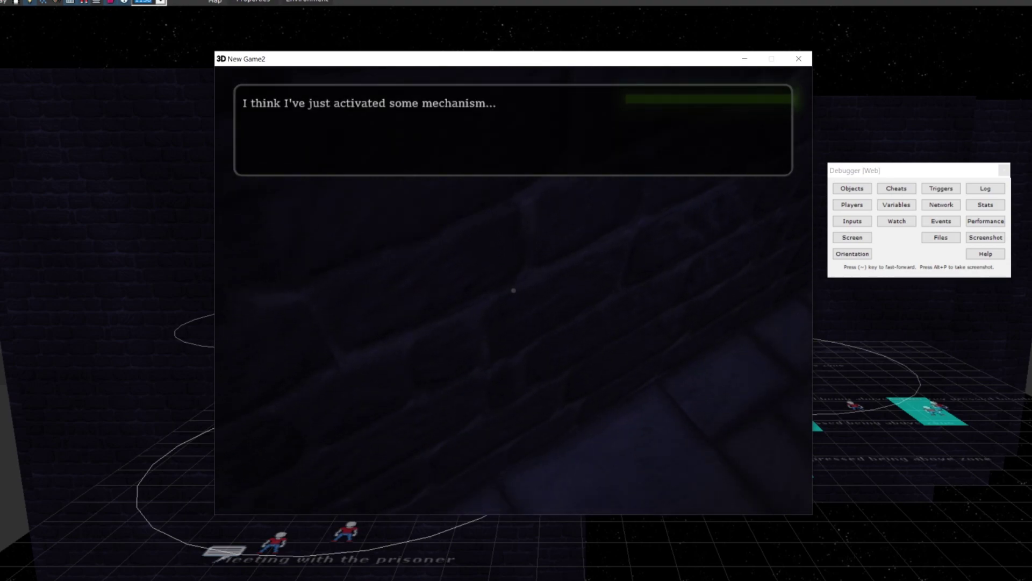
key(e)
key(e)
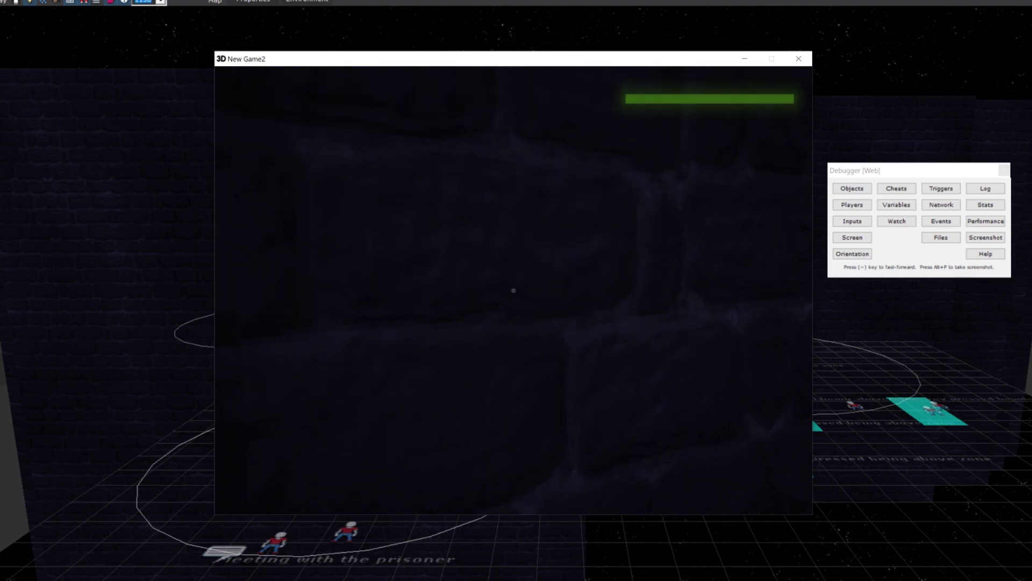
key(w)
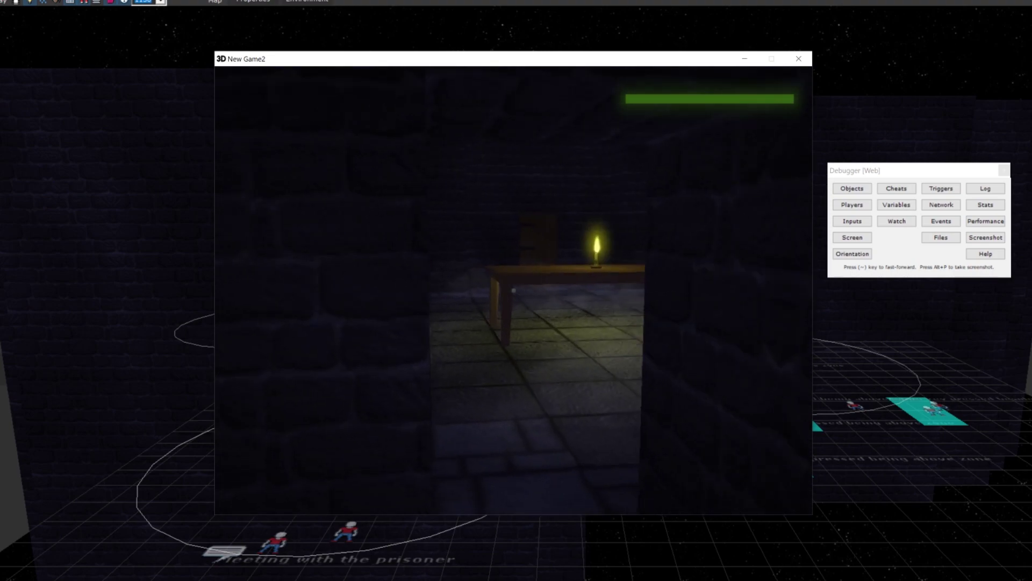
Enter the candle-lit room, walk toward the table beside the wooden pillar, and switch the player camera to third person.
key(d)
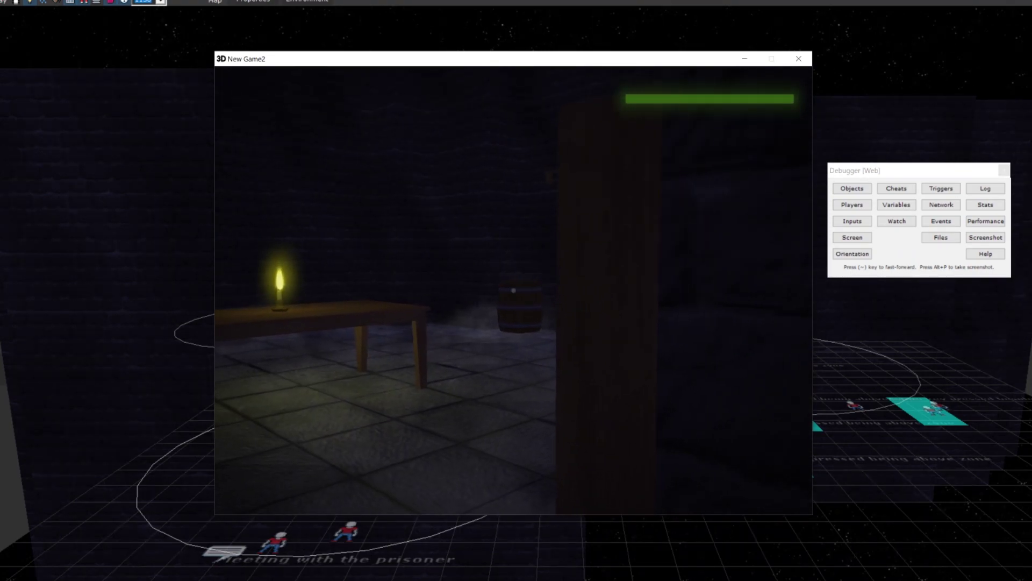
key(s)
key(a)
key(w)
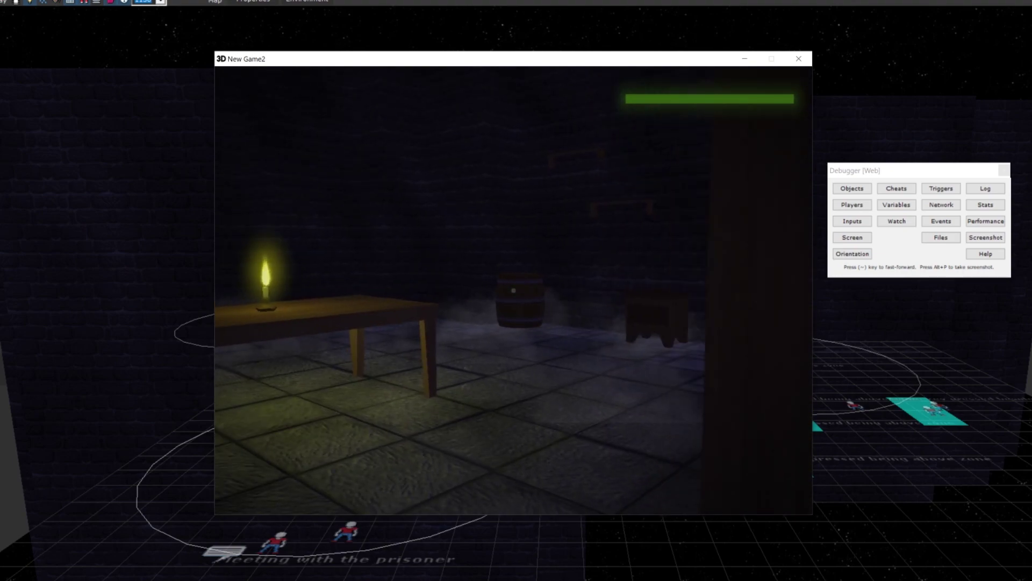
key(w)
scroll(514, 290, down, 3)
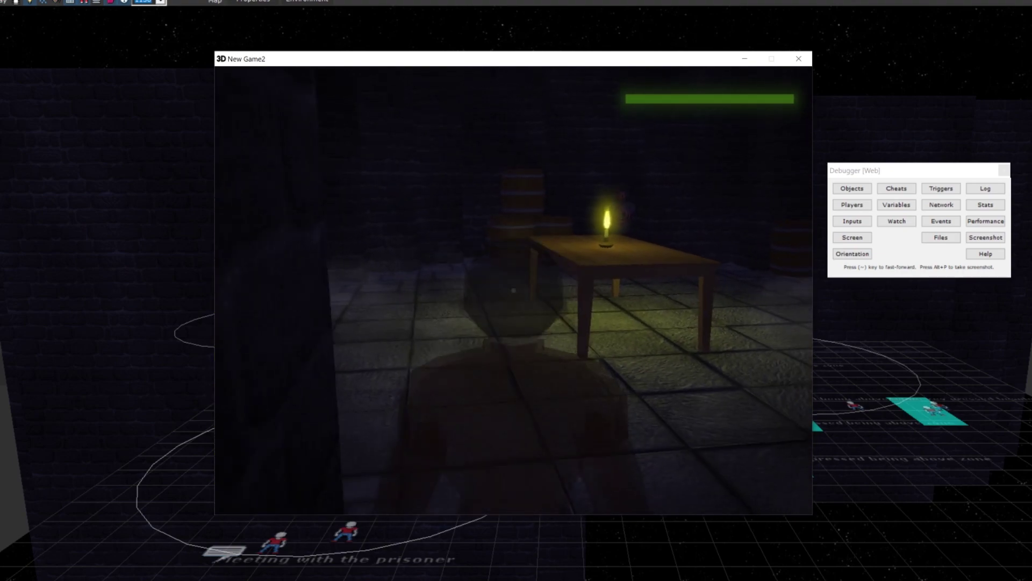
Walk the character in third person past the table and pillar, through the stone passage to the barred cell.
key(w)
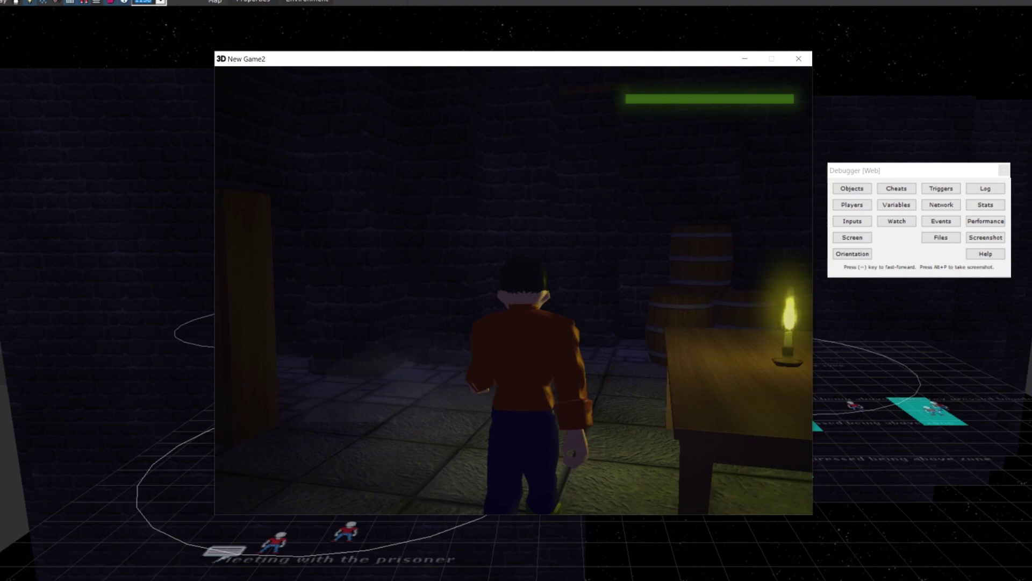
key(w)
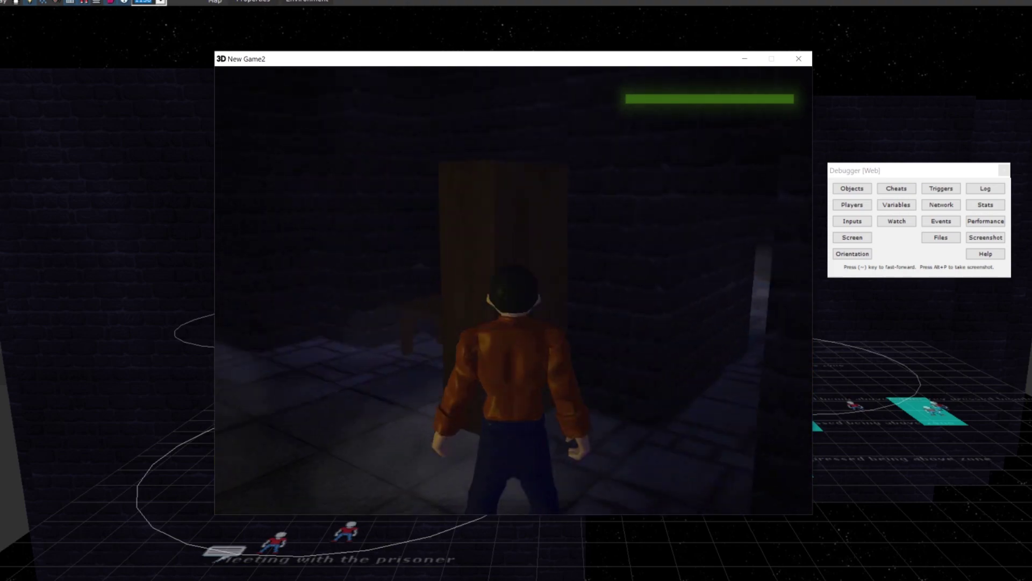
key(a)
key(w)
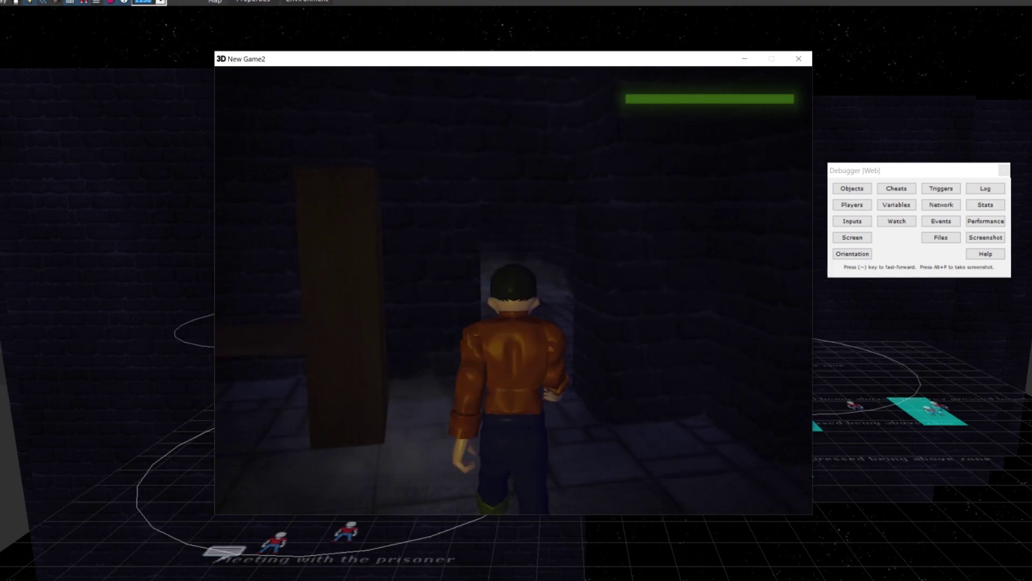
key(w)
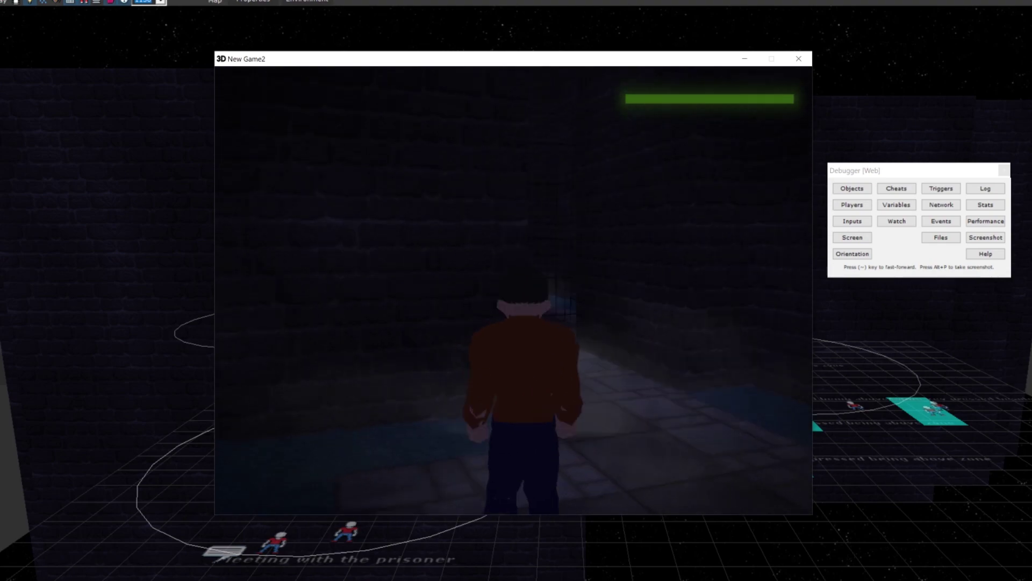
key(w)
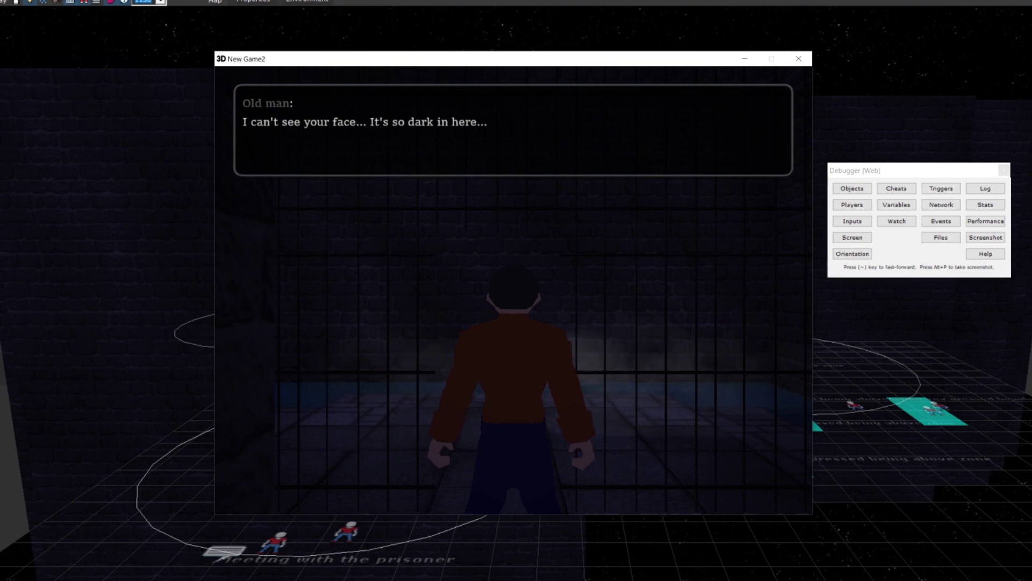
Go through the old man's dialogue at the bars up to the password hint about the wizard's note.
key(space)
key(space)
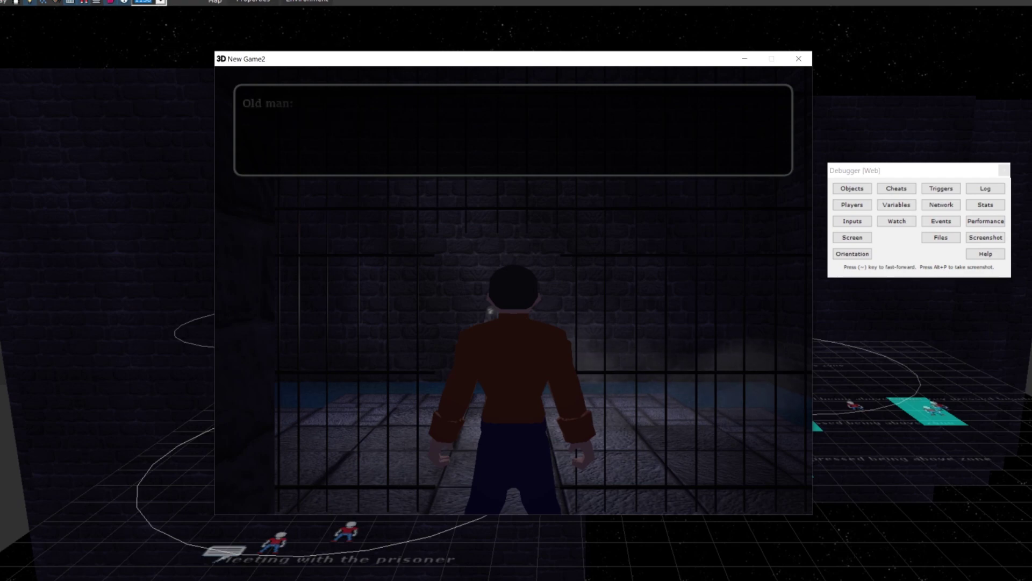
key(space)
key(space)
key(space)
key(space)
key(space)
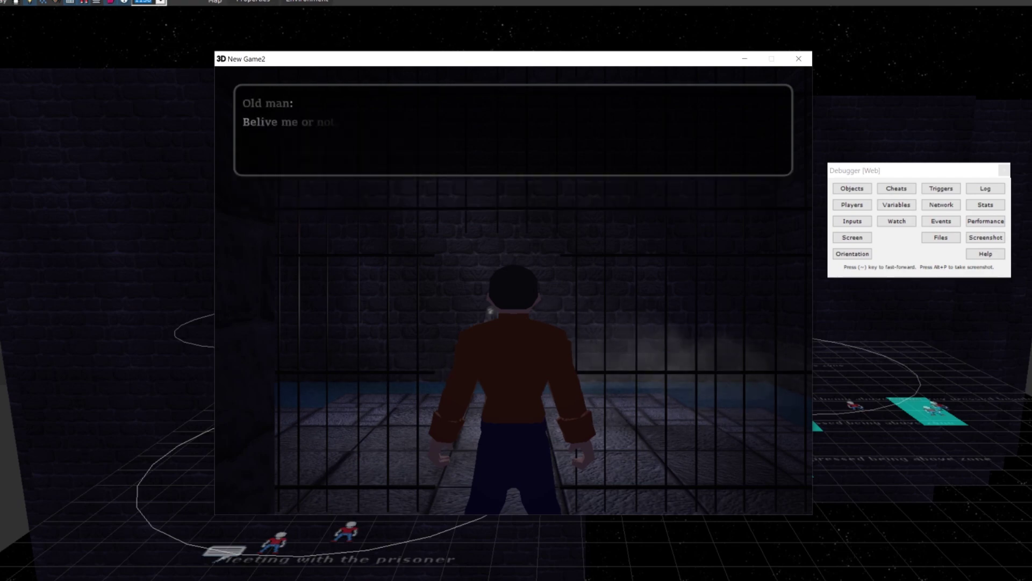
key(space)
key(space)
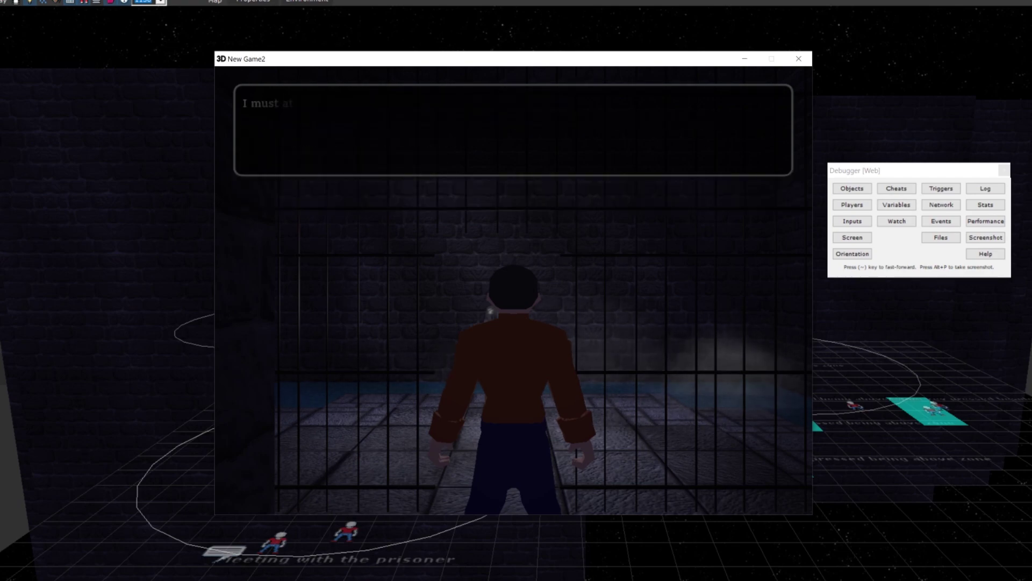
key(space)
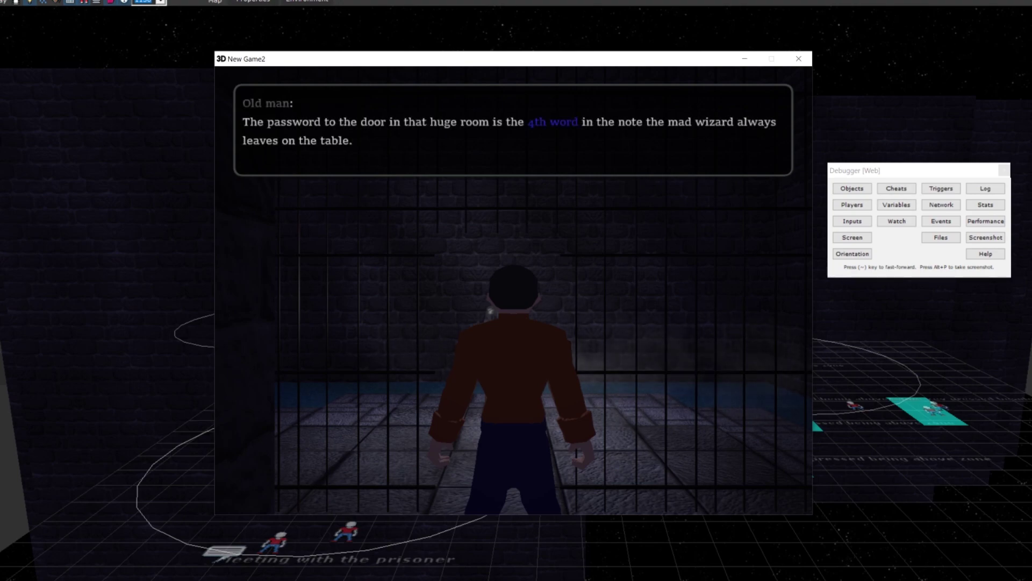
key(space)
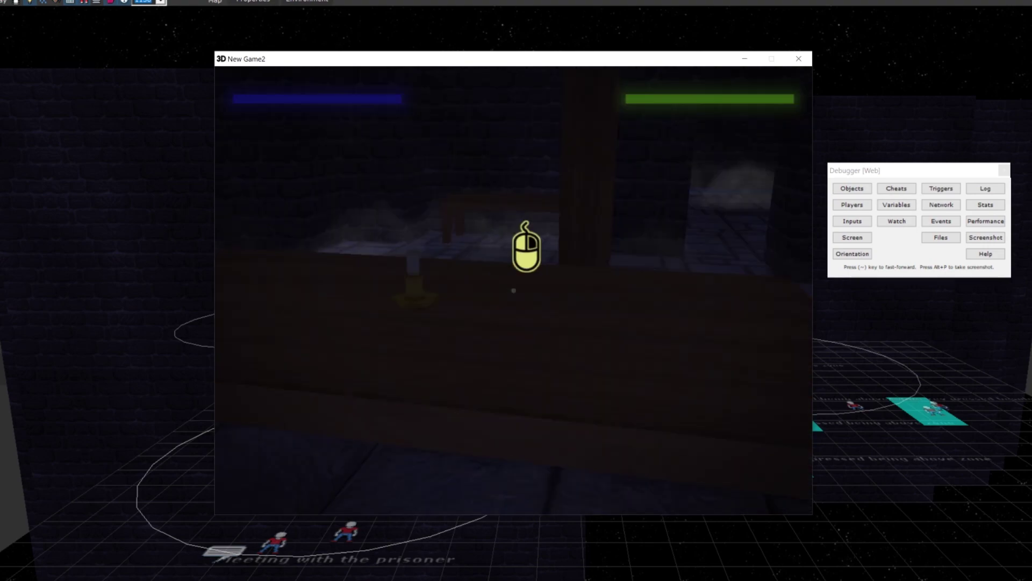
Light the candle on the table and step back from it into the room.
right_click(513, 290)
key(s)
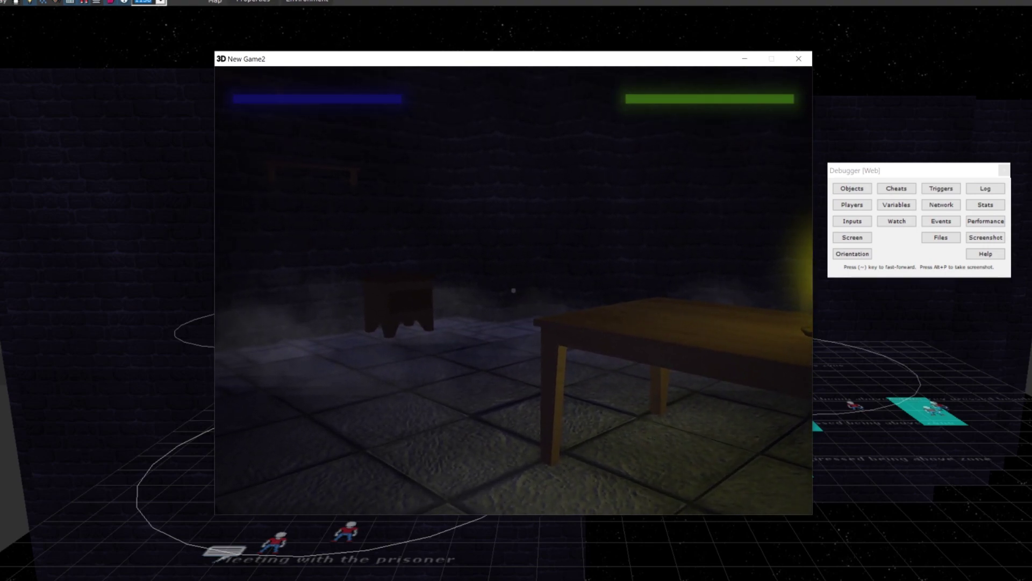
key(a)
Open the Note from the game's Items inventory, read it and close the message.
key(Escape)
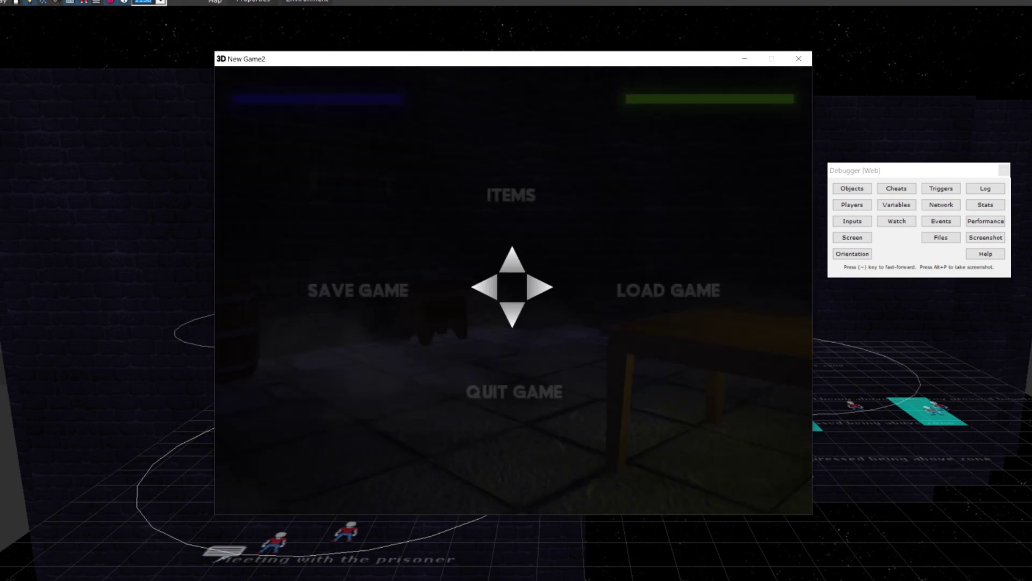
key(Up)
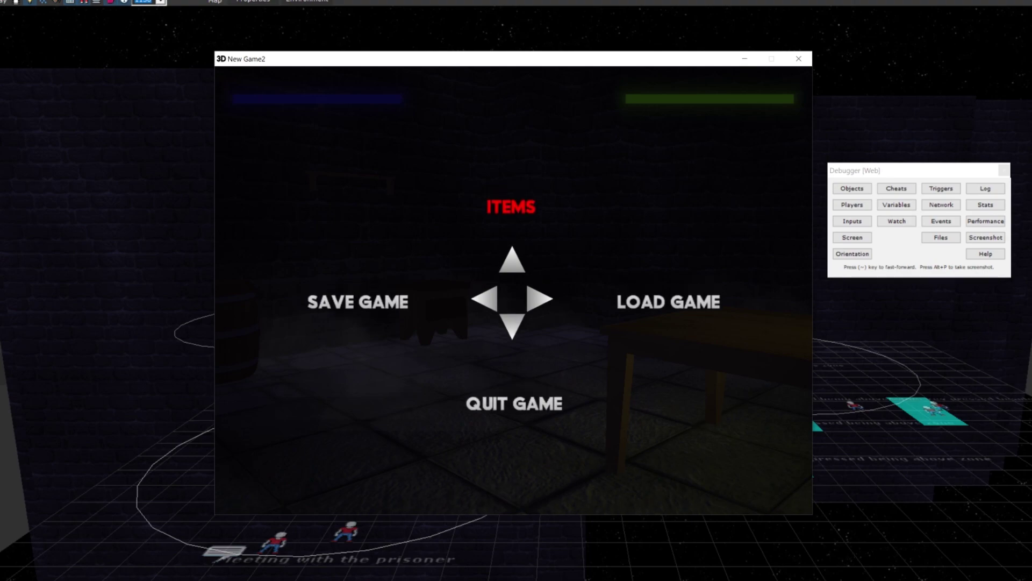
key(Return)
key(Down)
key(Up)
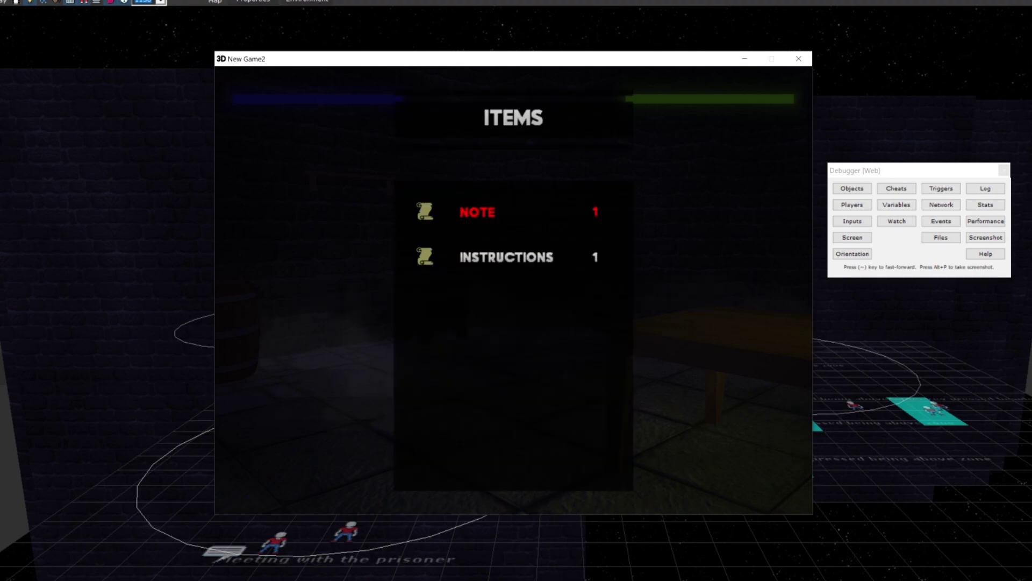
key(Return)
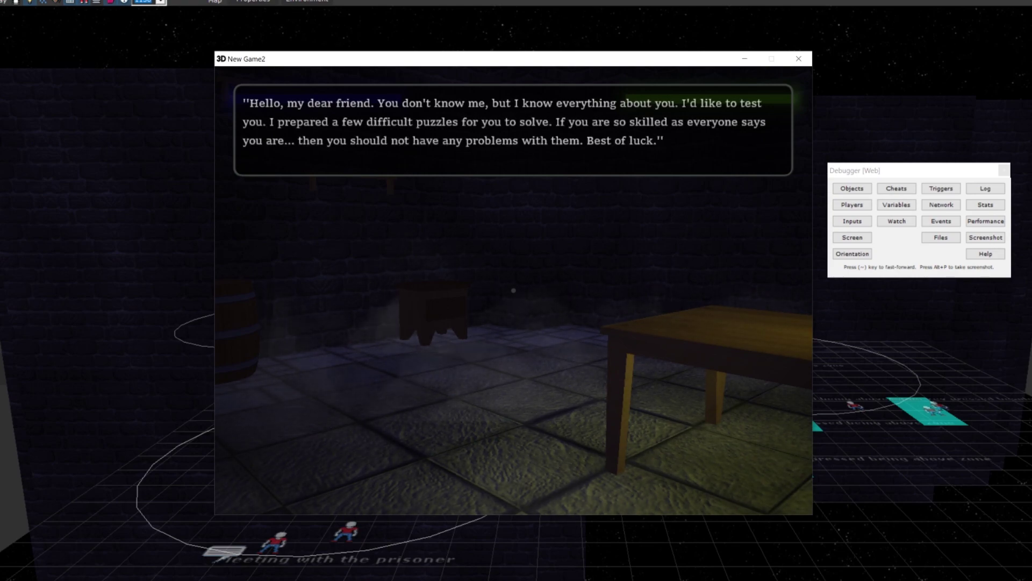
key(Return)
Cross the room past the barrels and candle table to the wooden door and interact with it.
key(w)
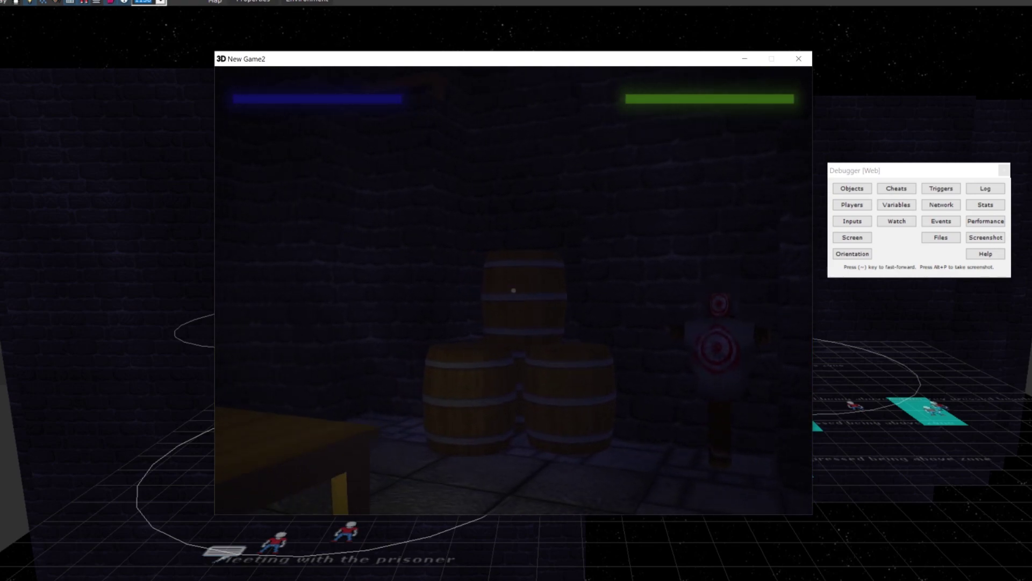
key(Right)
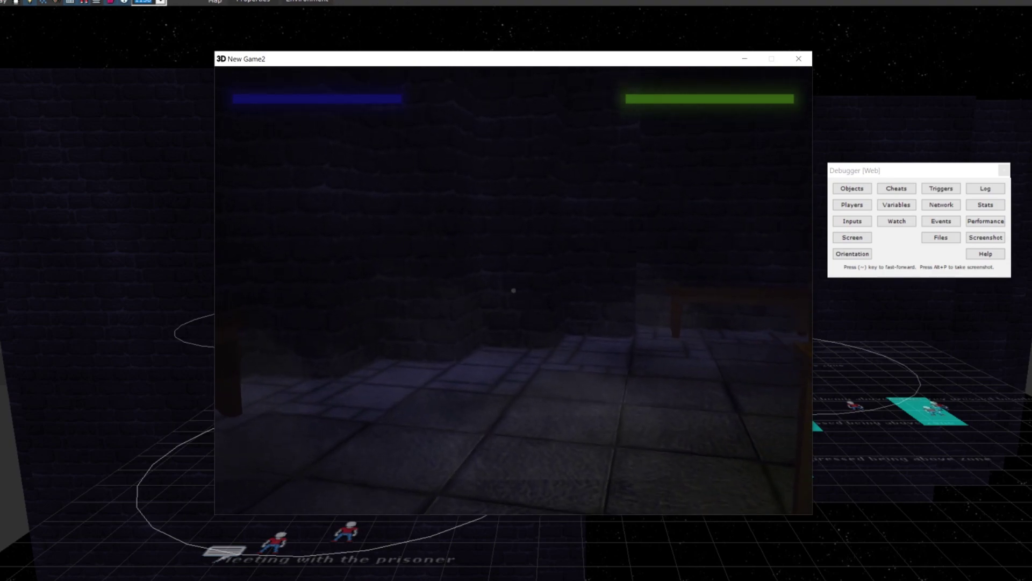
key(Right)
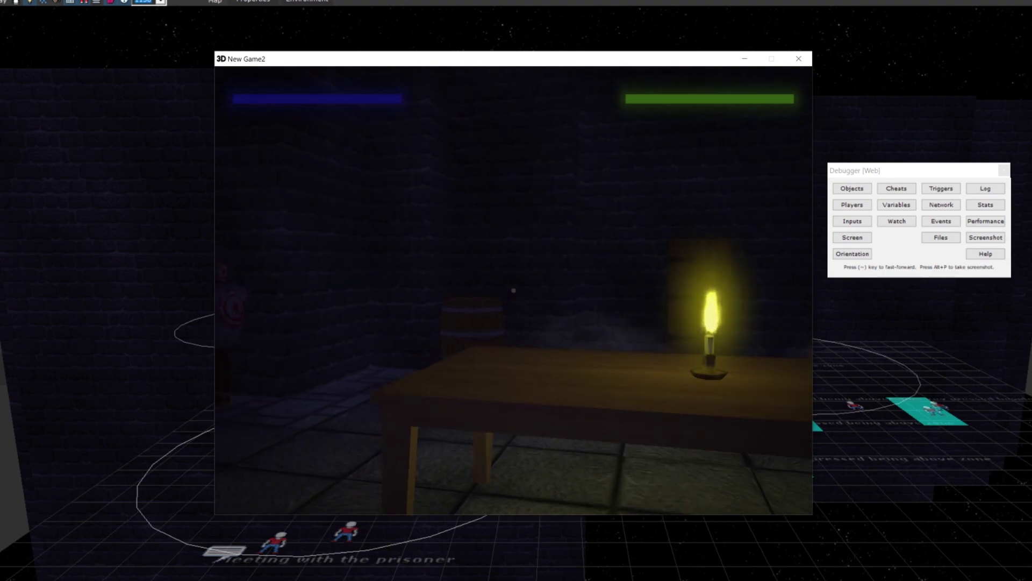
key(Right)
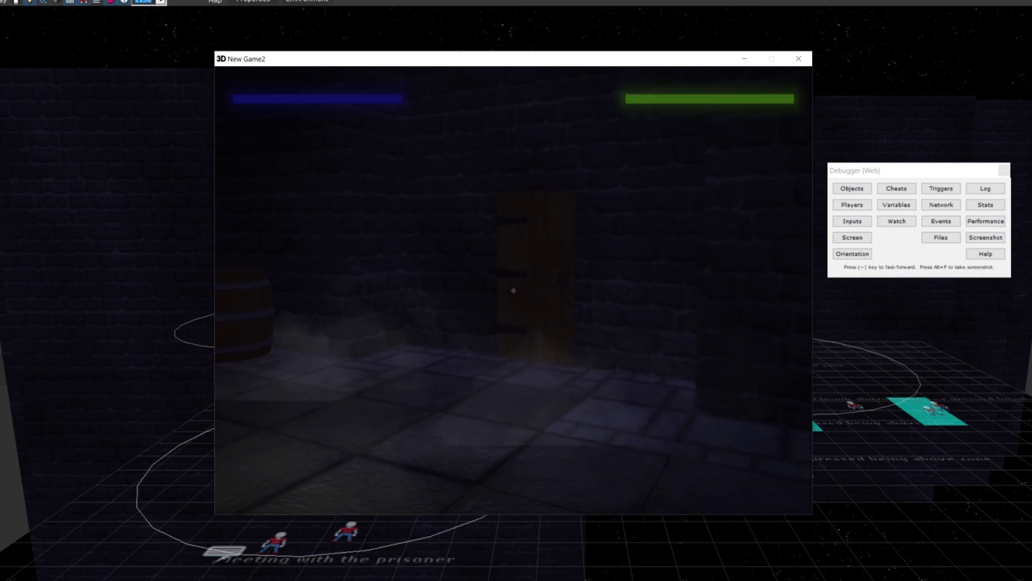
click(513, 290)
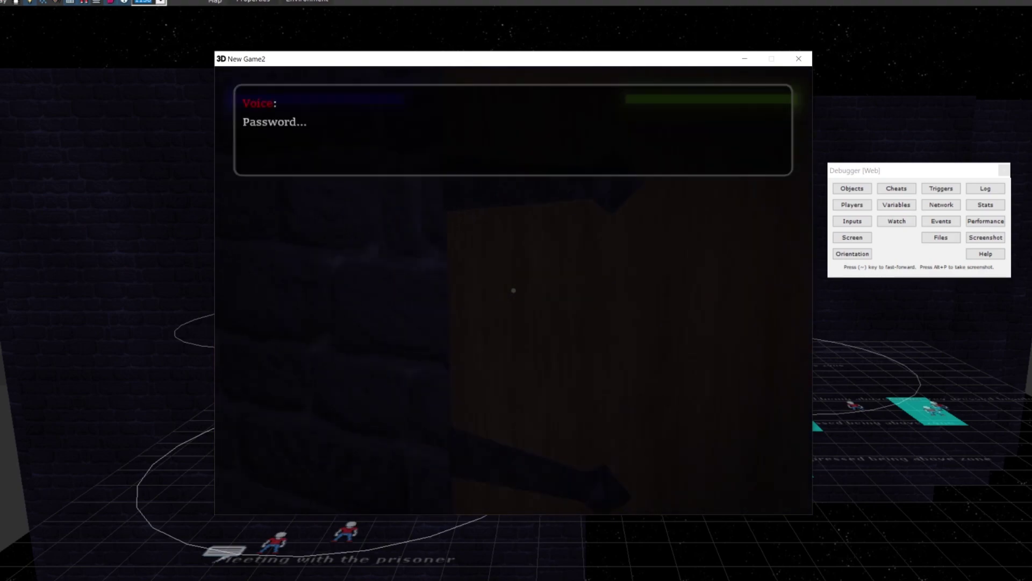
Submit the door password to the voice, dismiss its reply, and leave the game in the torch-lit corridor.
click(514, 291)
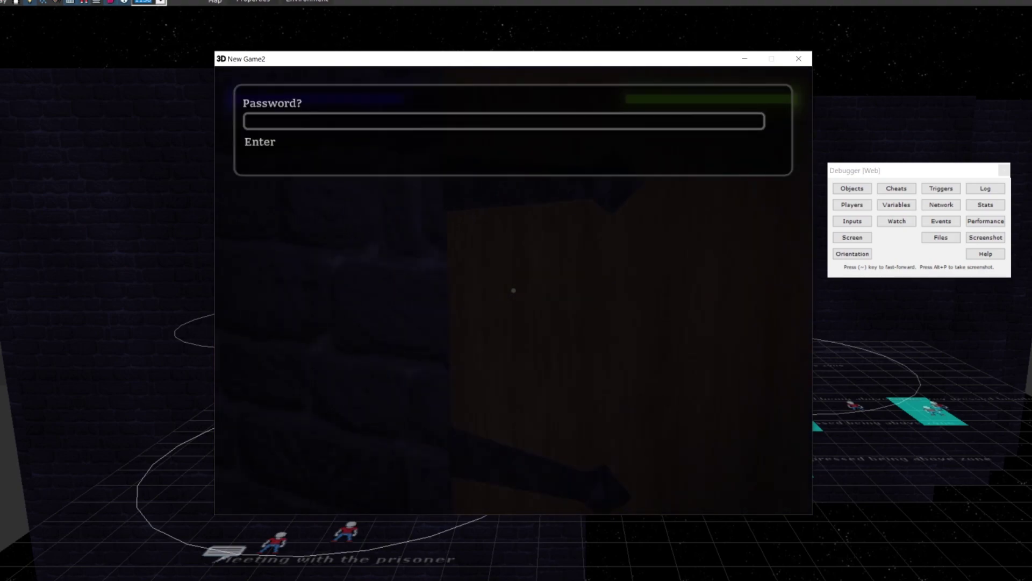
key(Return)
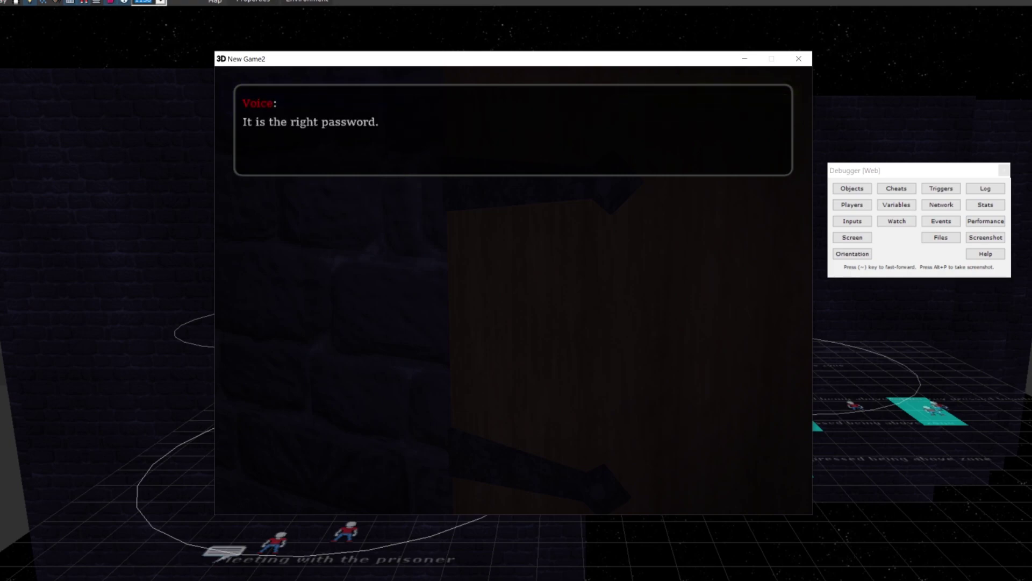
key(Return)
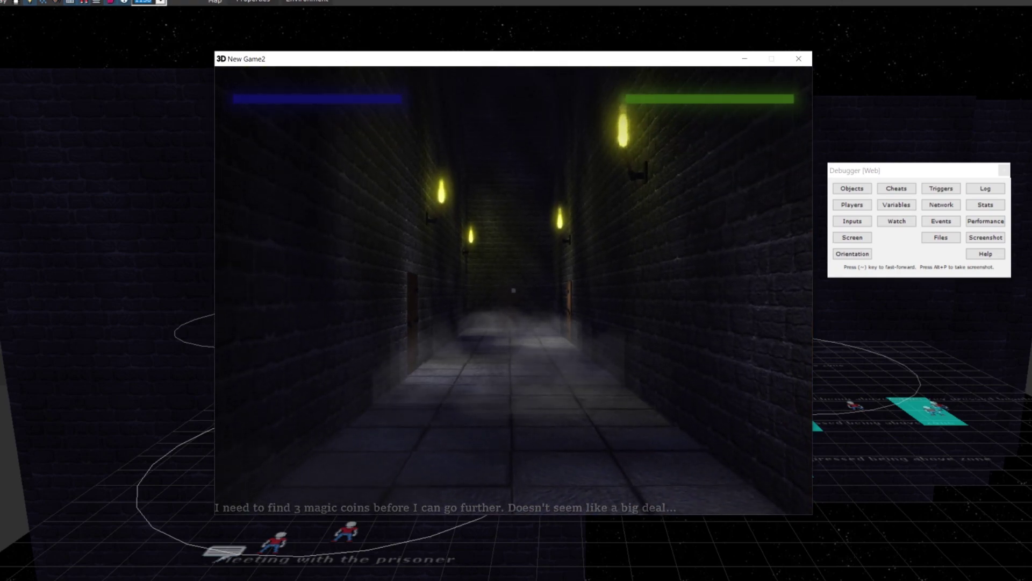
key(Escape)
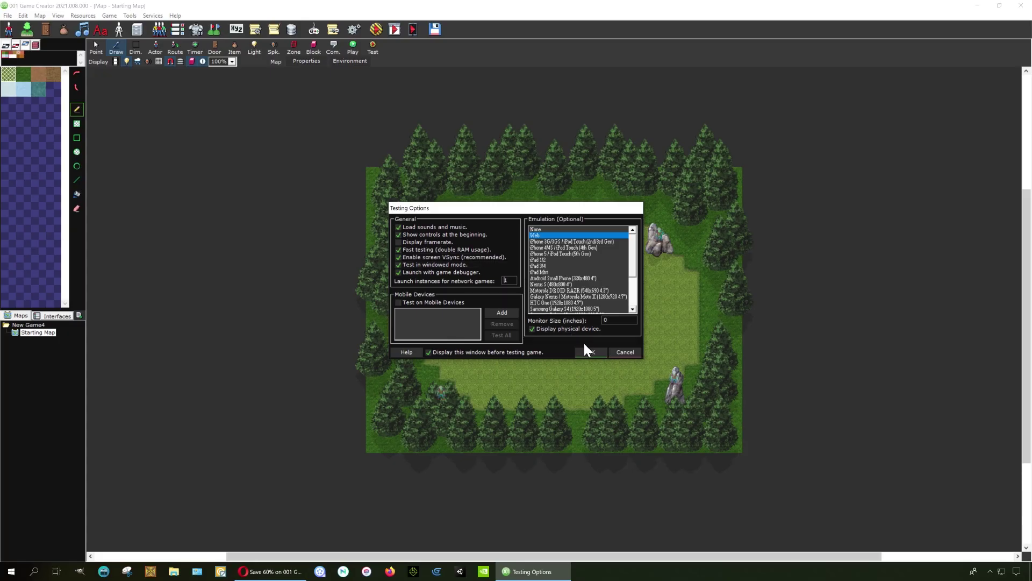
Launch the New Game4 playtest with Web emulation and walk the hero around the upper part of the clearing.
click(589, 353)
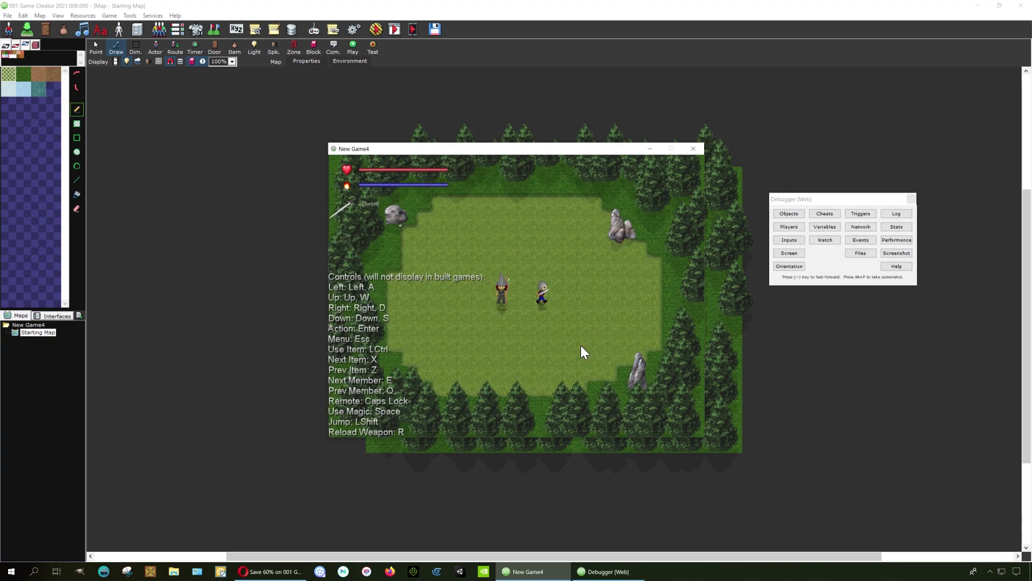
key(Right)
key(Left)
key(Right)
key(Up)
key(Left)
key(Up)
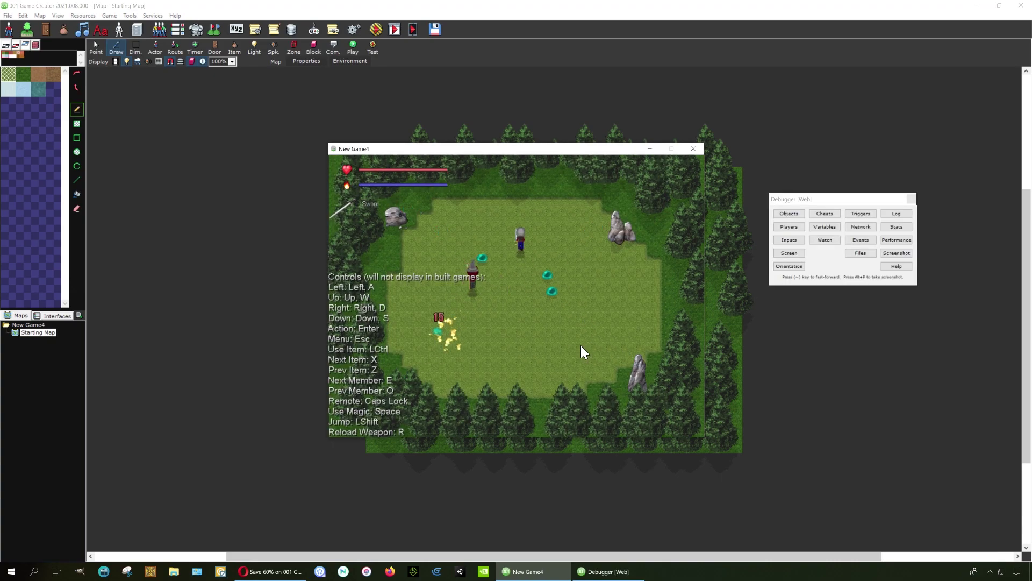
Circle the hero around the clearing among the slimes while the wizard companion attacks them.
key(Right)
key(Down)
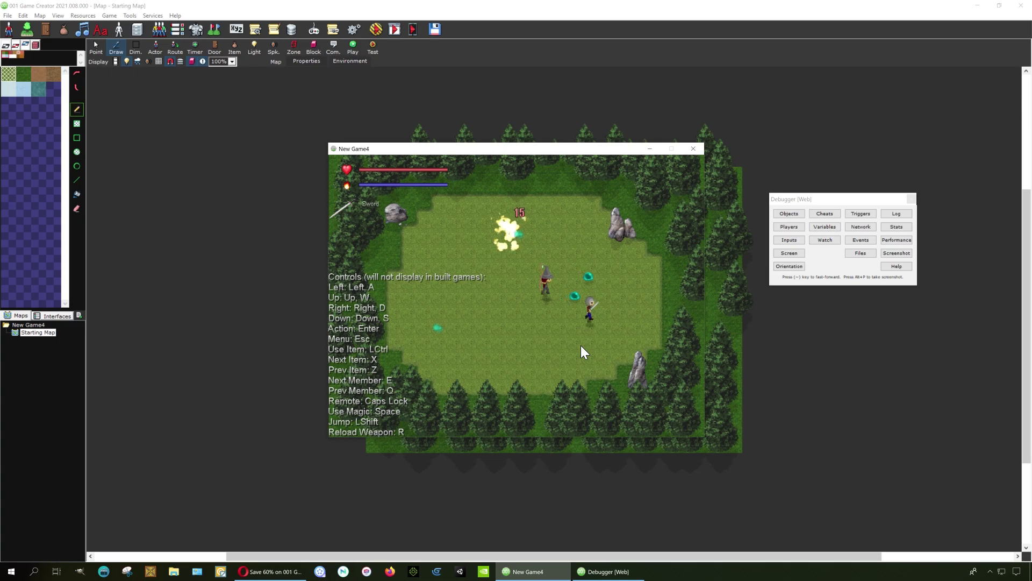
key(Right)
key(Down)
key(Left)
key(Up)
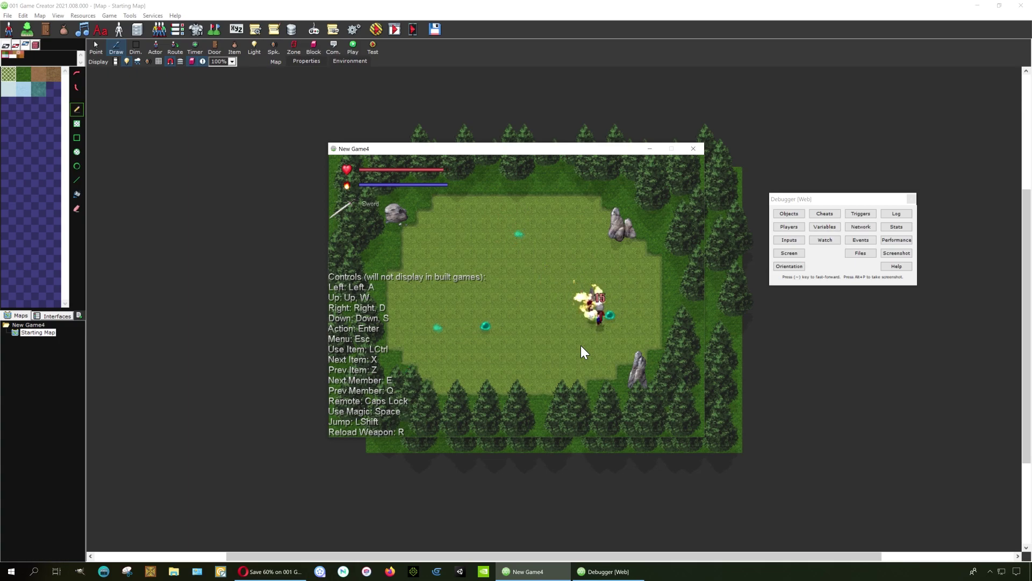
key(Left)
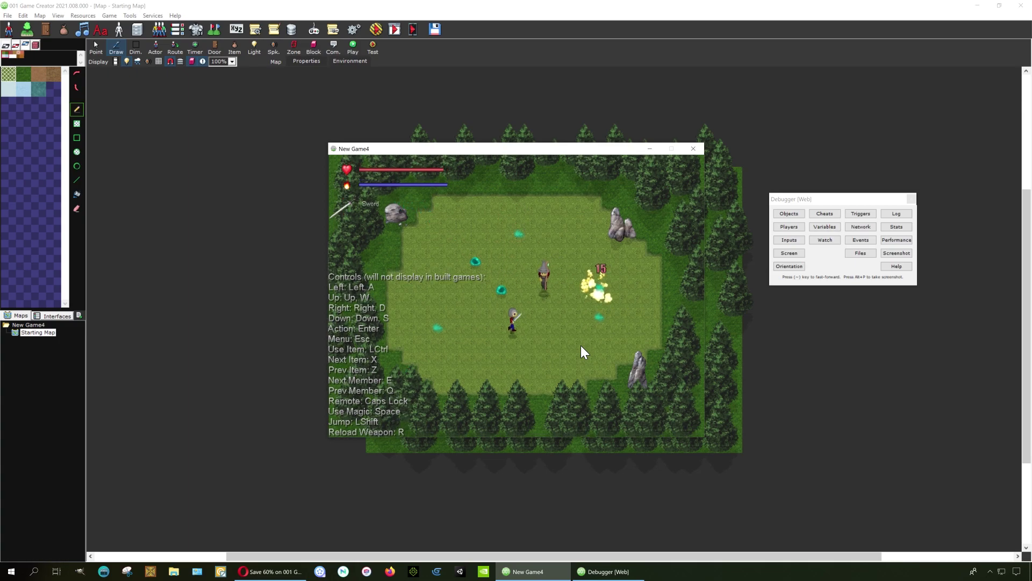
key(Up)
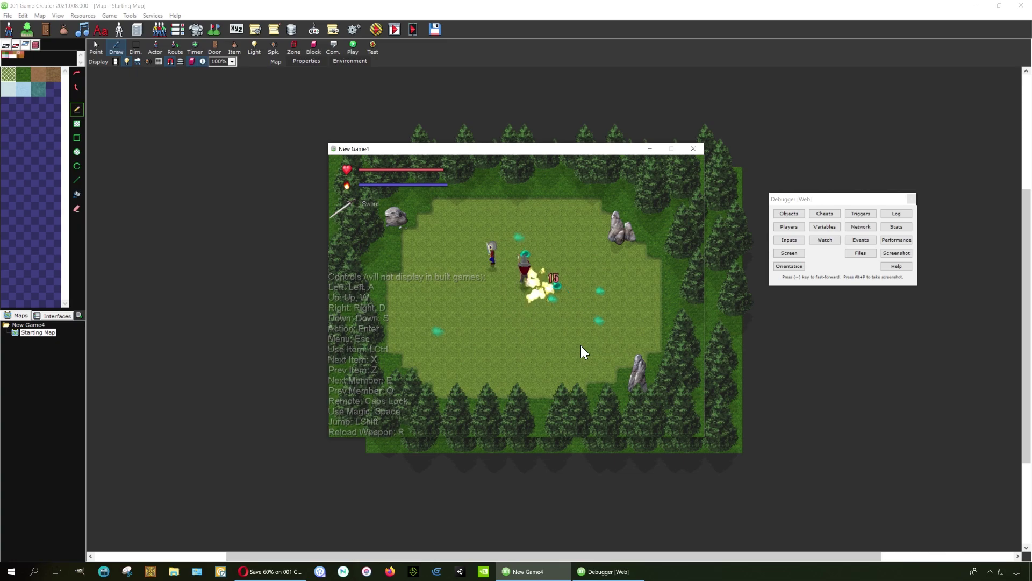
Fight the slimes in the middle of the clearing with the sword, moving the hero from side to side.
key(Left)
key(Up)
key(Right)
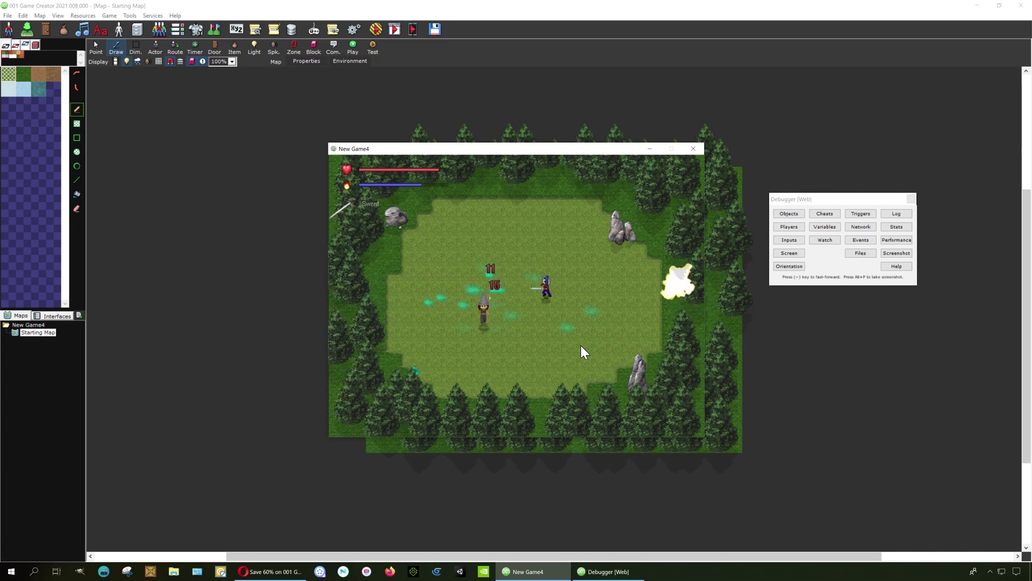
key(Left)
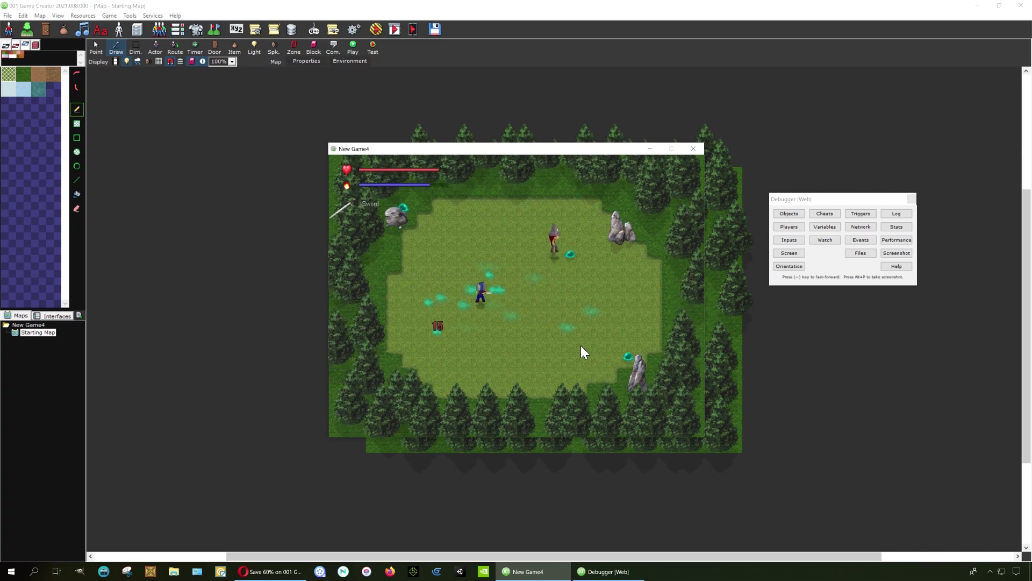
Attack the remaining slimes with the sword while moving the hero back and forth beside the wizard companion.
key(Right)
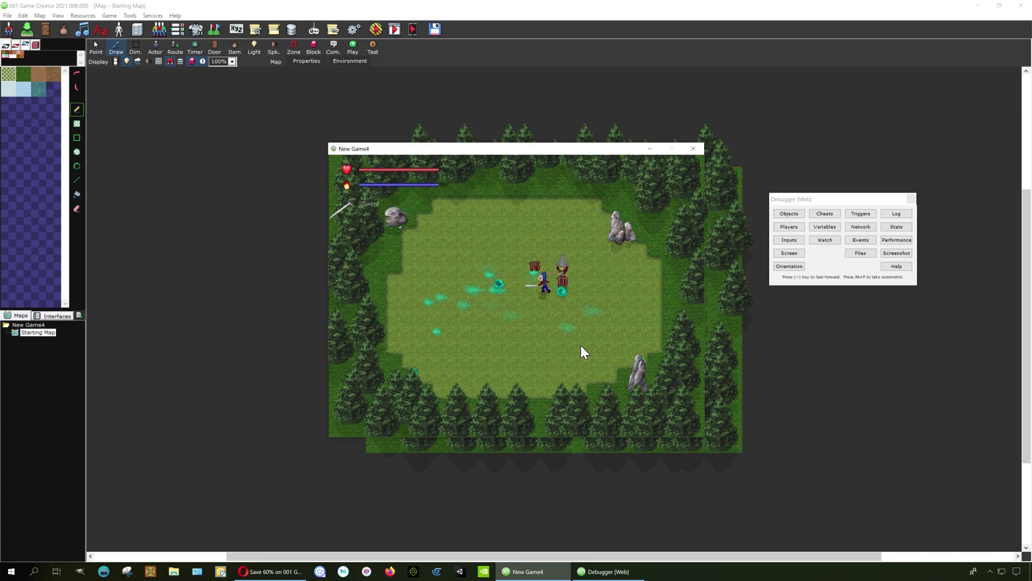
key(Left)
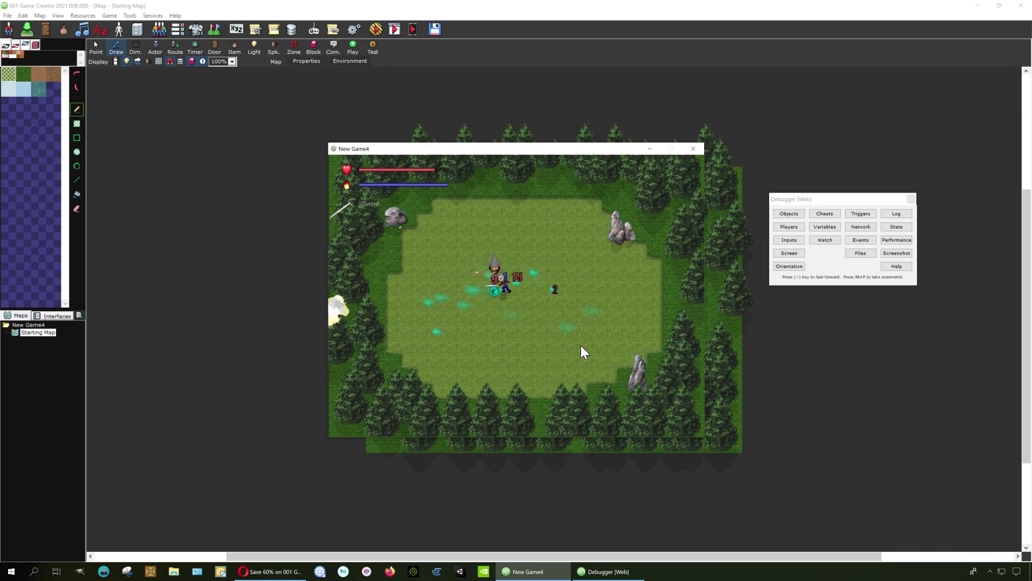
key(Up)
key(Right)
key(Down)
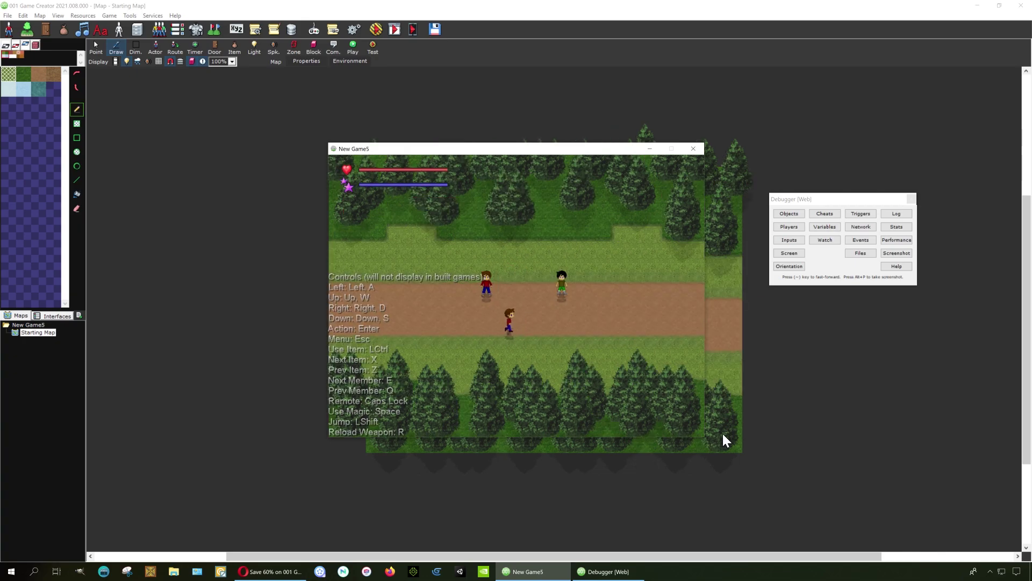
Talk to the brown-haired man on the dirt road, accept his request with Yes, and dismiss his reply.
key(Up)
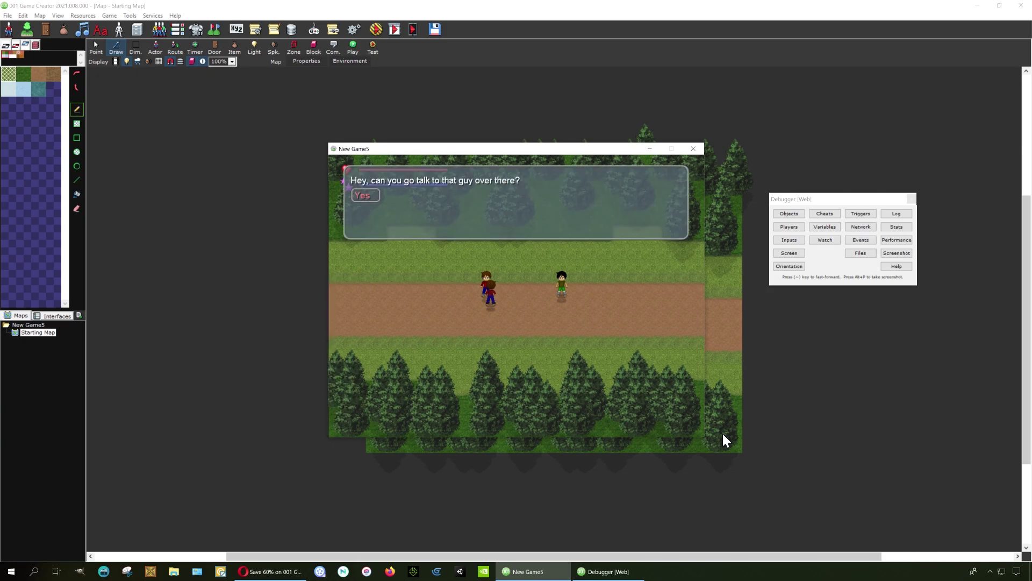
key(Return)
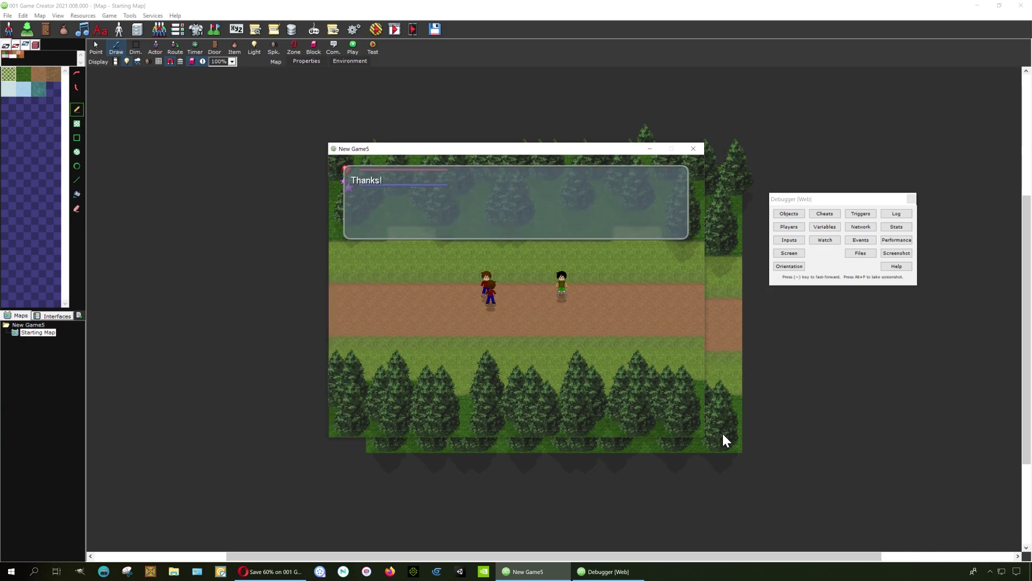
key(Return)
Walk the character along the road to the black-haired man, talk to him, and answer Ok.
key(Right)
key(Up)
key(Down)
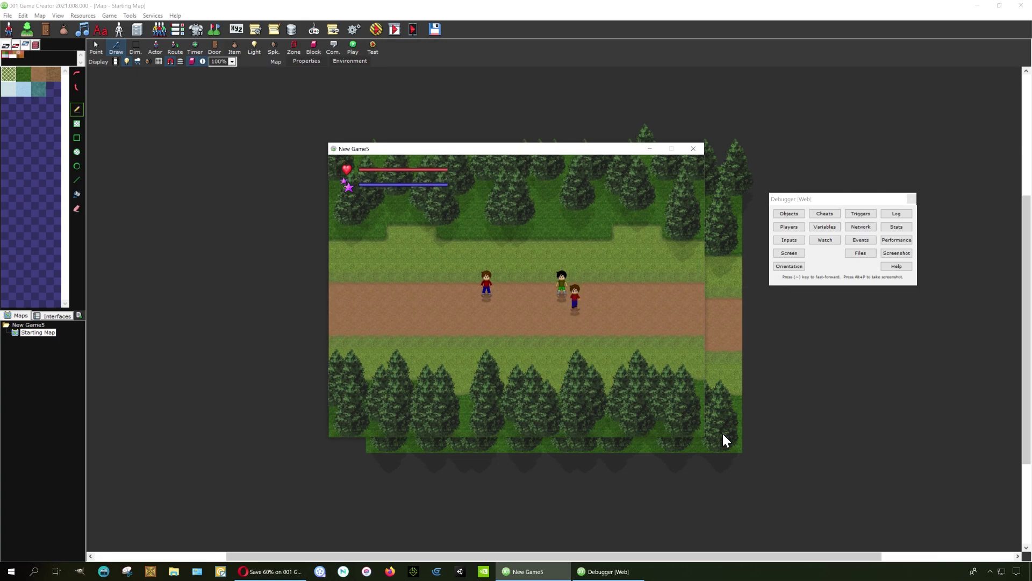
key(Left)
key(Up)
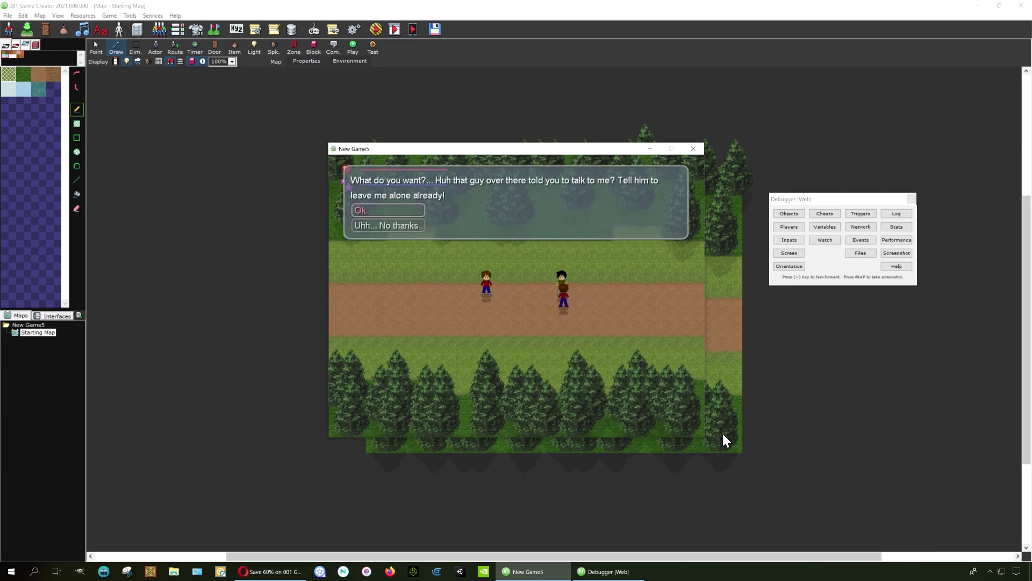
key(Return)
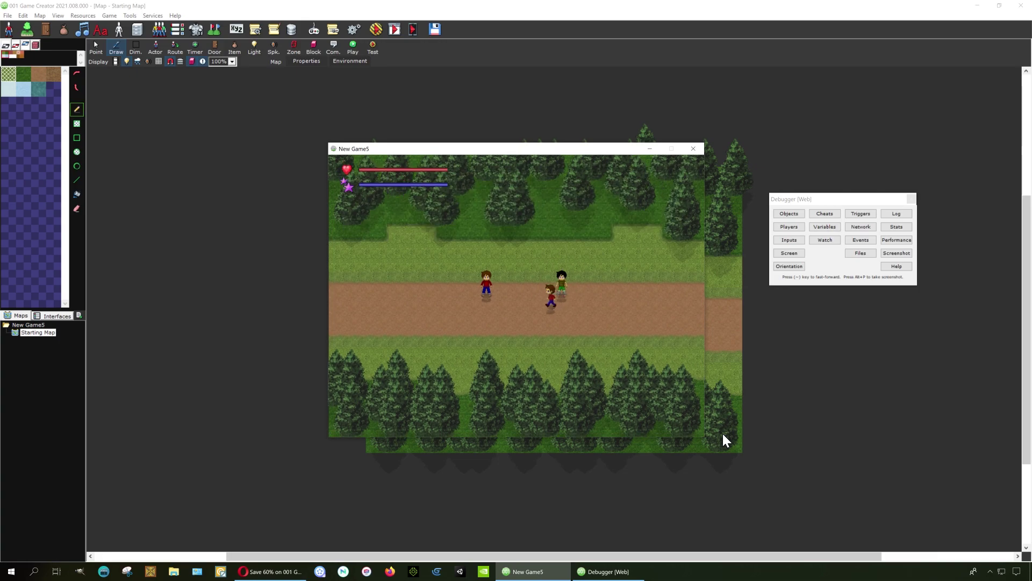
Return to the brown-haired man, report back to him, and advance through his closing dialogue.
key(Left)
key(Up)
key(Return)
key(Return)
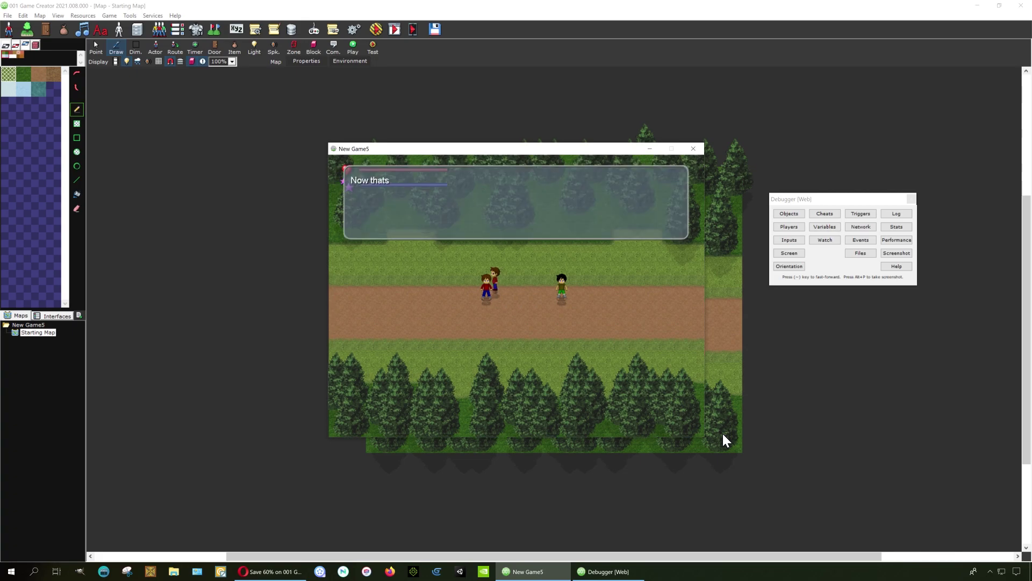
key(Return)
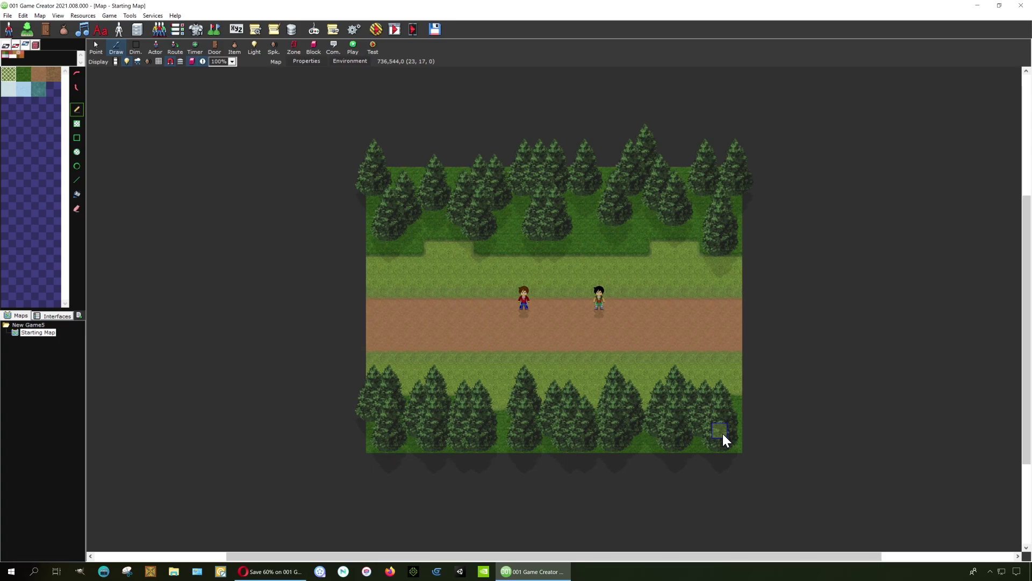
Create a new game from the built-in Split Screen (Example) template, keeping the project name New Game.
click(5, 15)
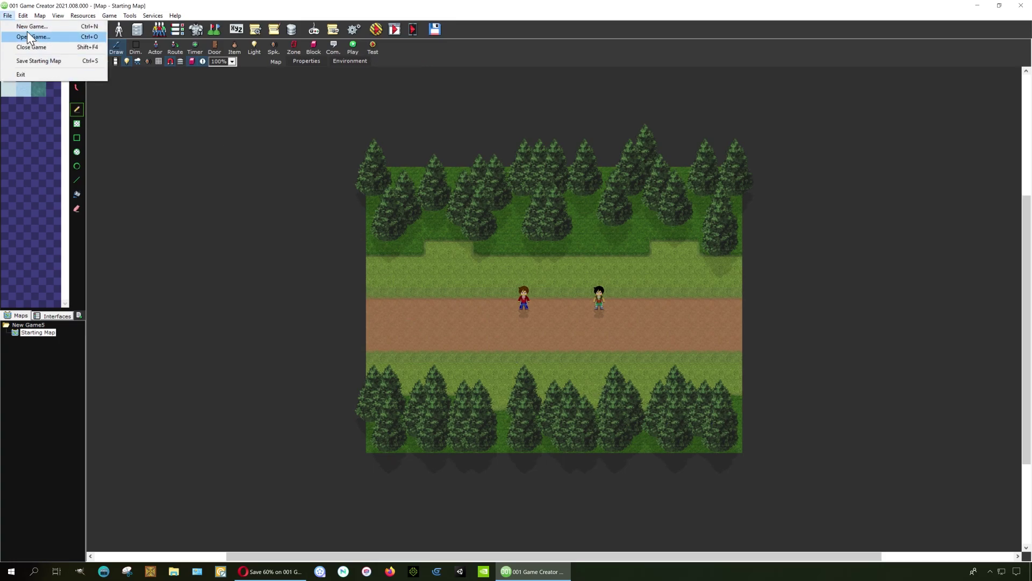
click(22, 23)
scroll(388, 306, down, 5)
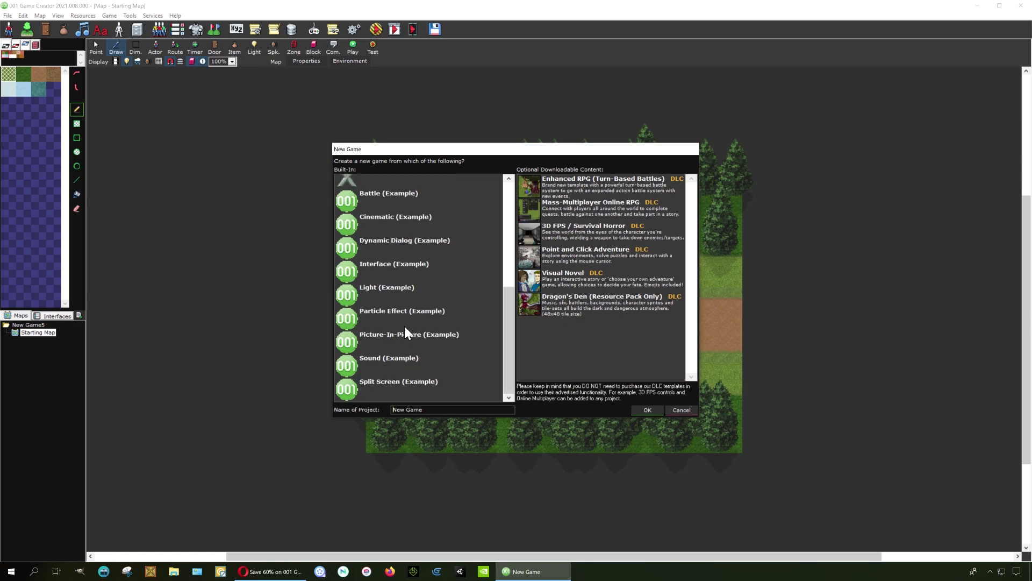
click(395, 289)
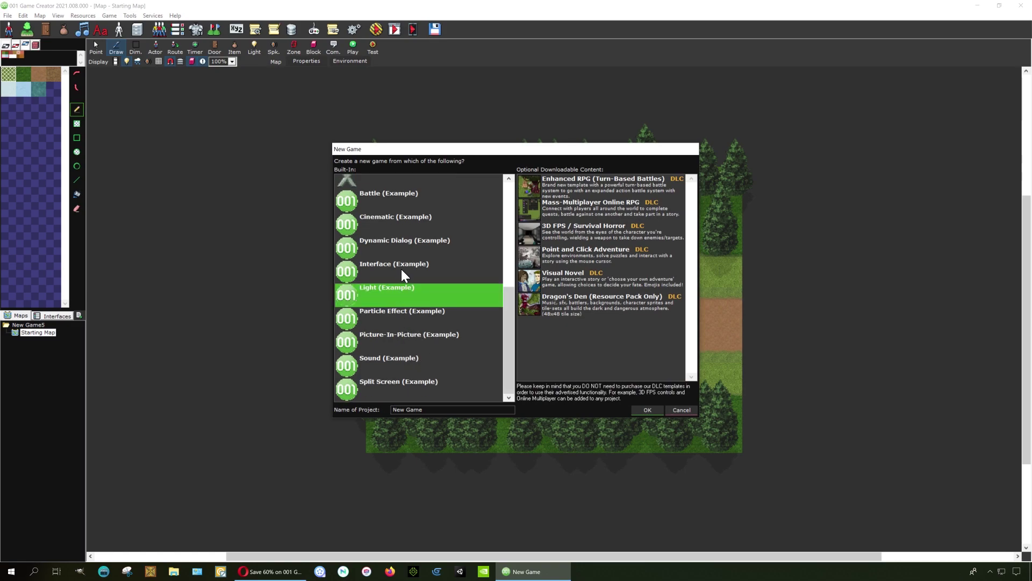
click(402, 266)
click(411, 337)
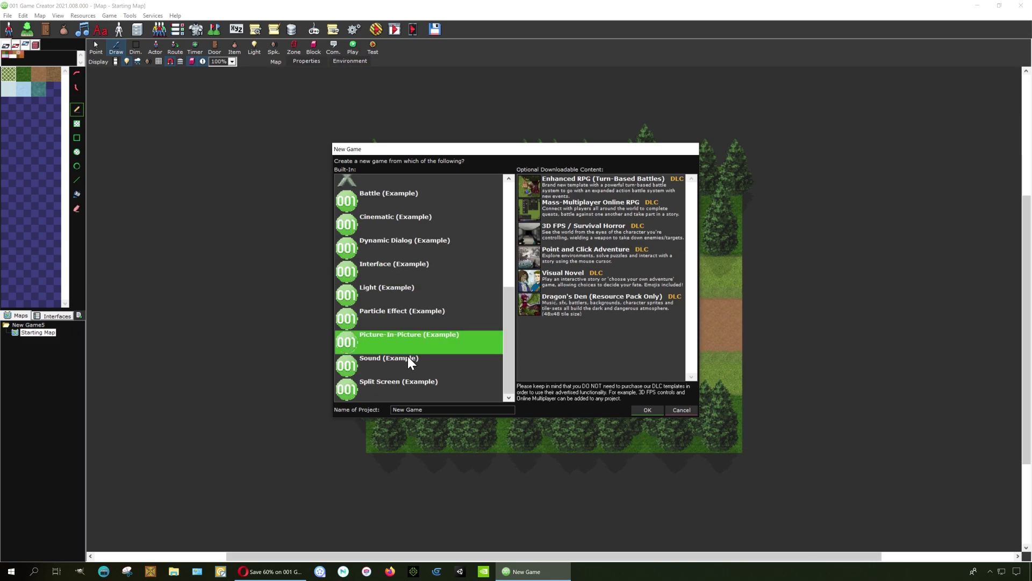
click(407, 358)
click(425, 382)
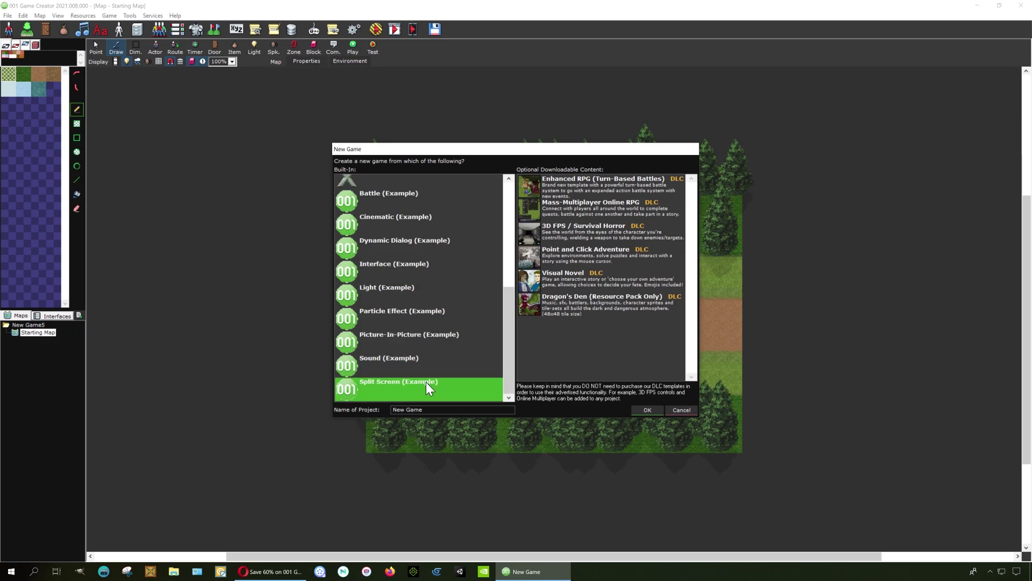
click(647, 410)
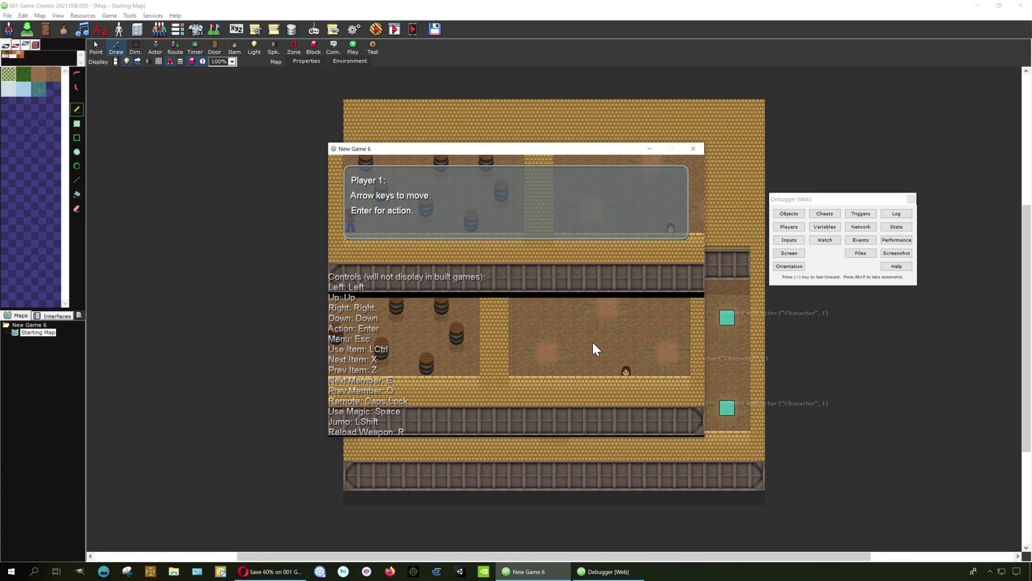
Walk player two across the dirt patches in the split-screen playtest and dismiss the Player 1 instructions.
key(w)
key(a)
key(w)
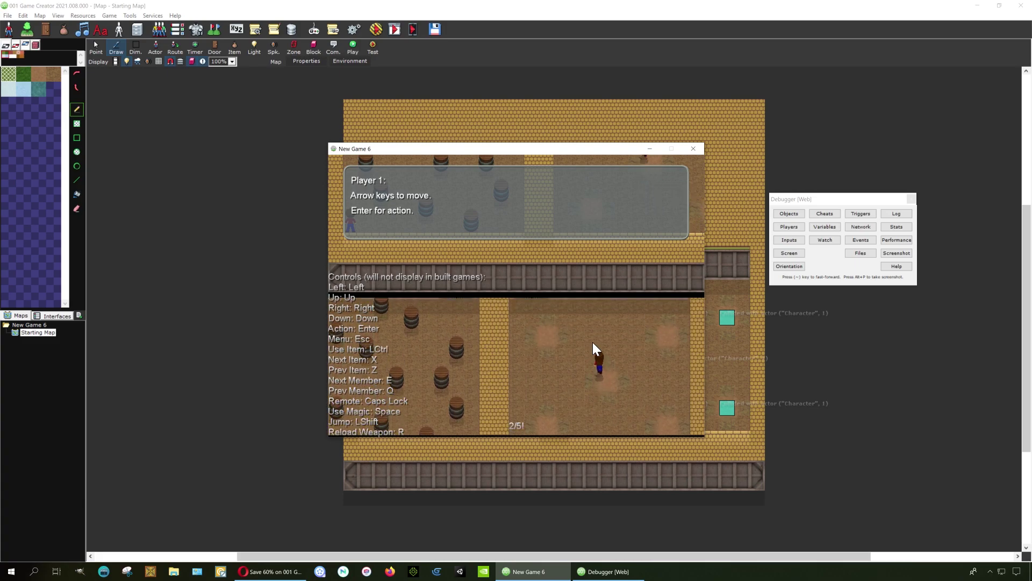
key(a)
key(Down)
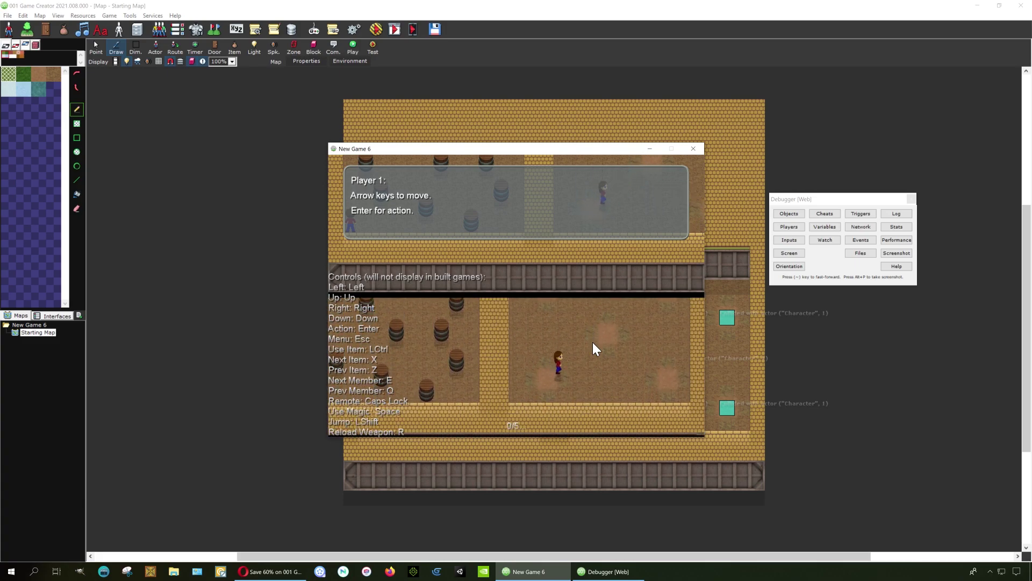
key(Return)
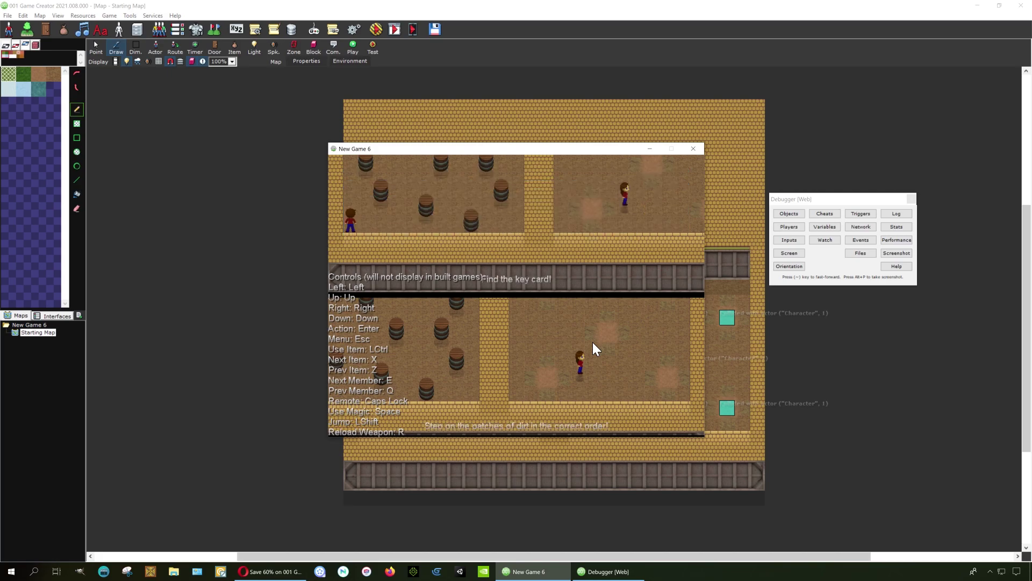
Try a stepping order by moving player two between the upper and lower dirt patches nearest the dividing wall.
key(a)
key(w)
key(d)
key(a)
key(w)
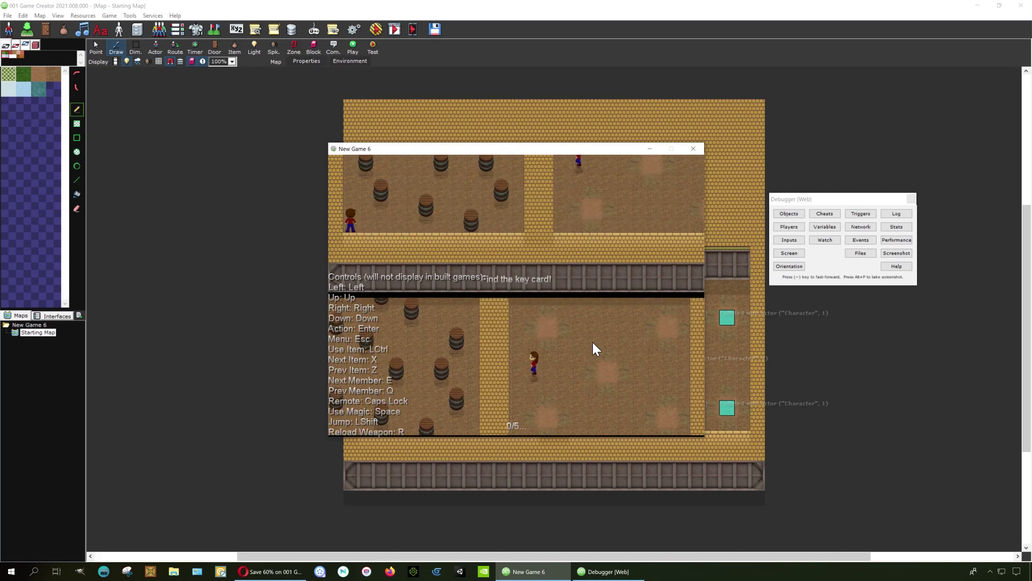
key(s)
key(d)
key(Down)
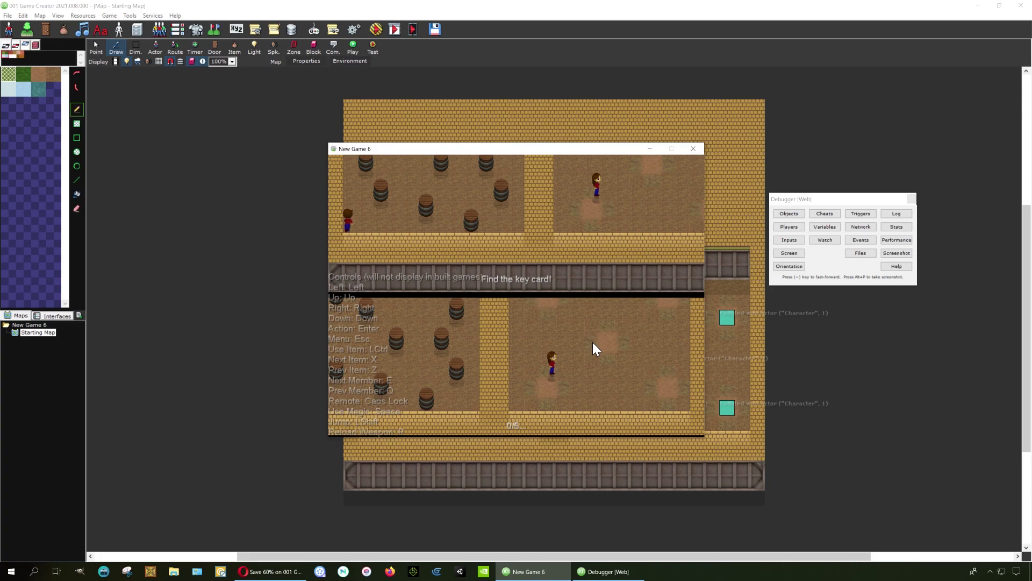
Move player one among the barrels to search for the key card, with player two walking over more dirt patches.
key(Up)
key(w)
key(d)
key(Right)
key(a)
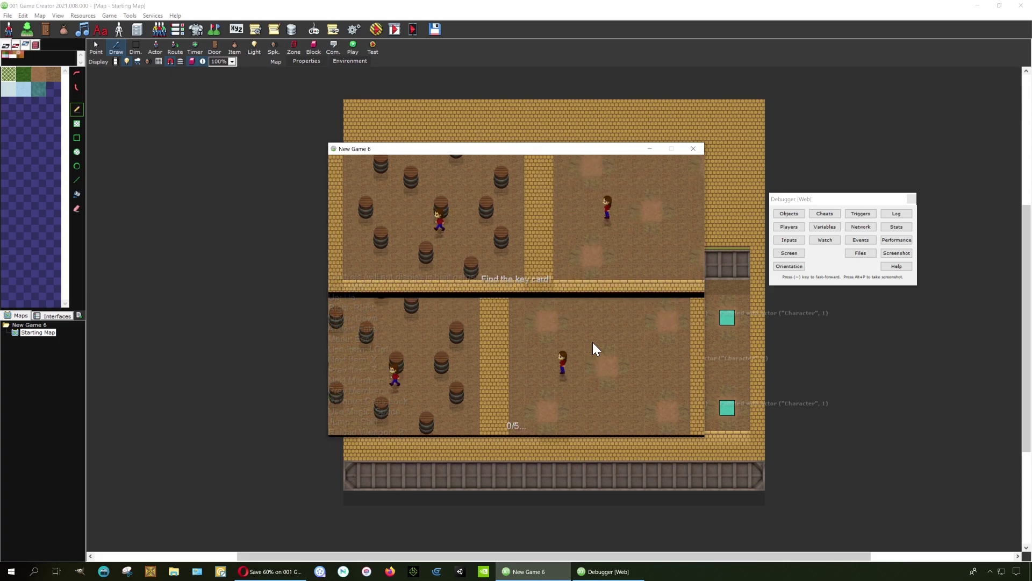
key(Right)
key(Down)
key(Left)
key(Up)
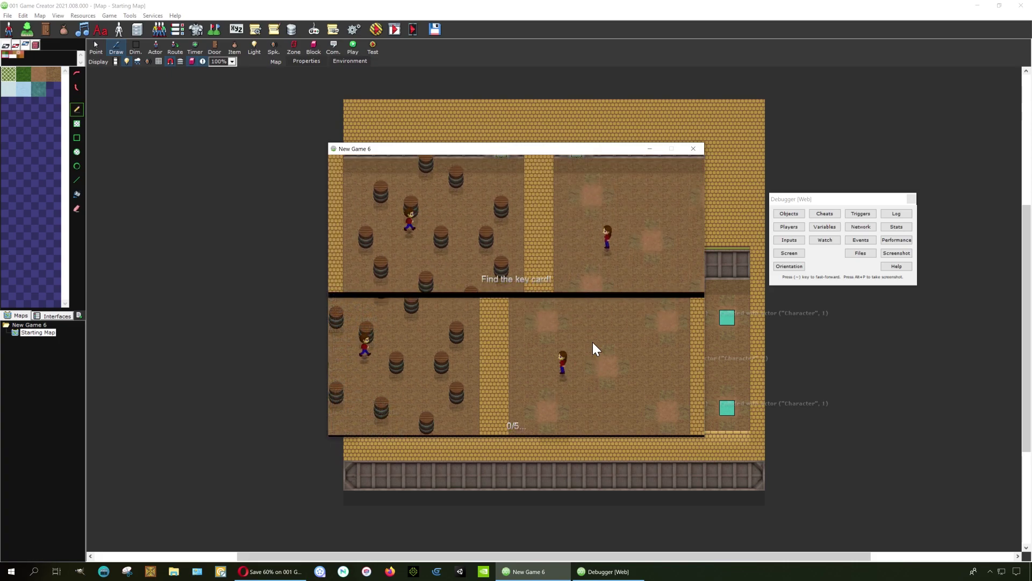
Steer player two around the central dirt patch while keeping player one beside the barrel being searched.
key(Right)
key(d)
key(Down)
key(Left)
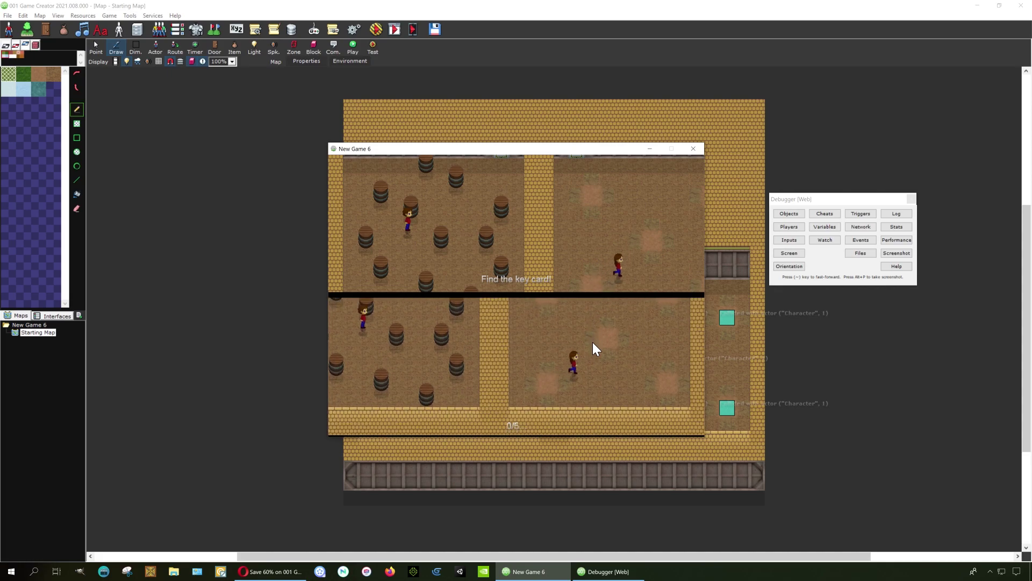
key(Right)
key(Down)
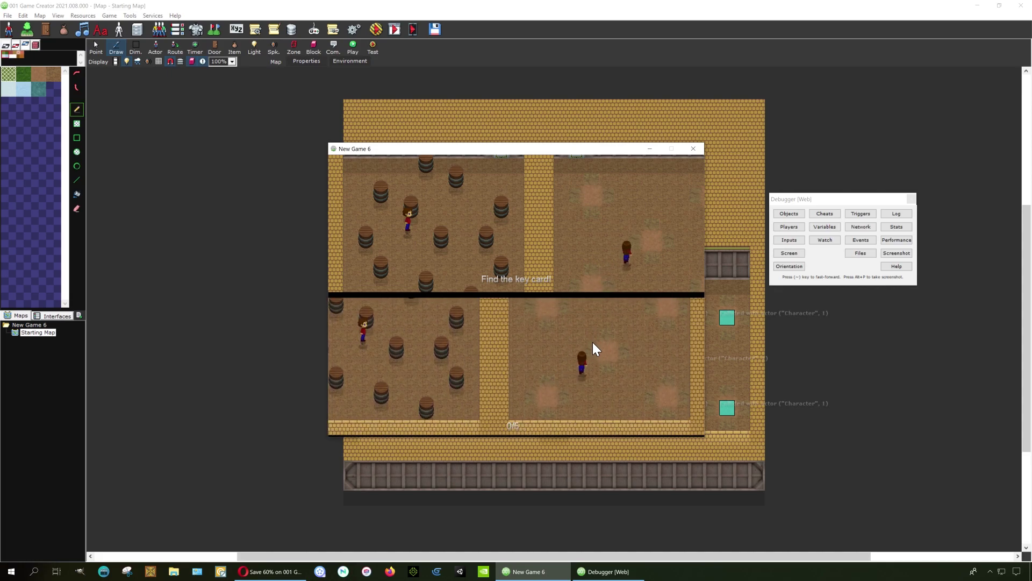
key(Left)
key(Right)
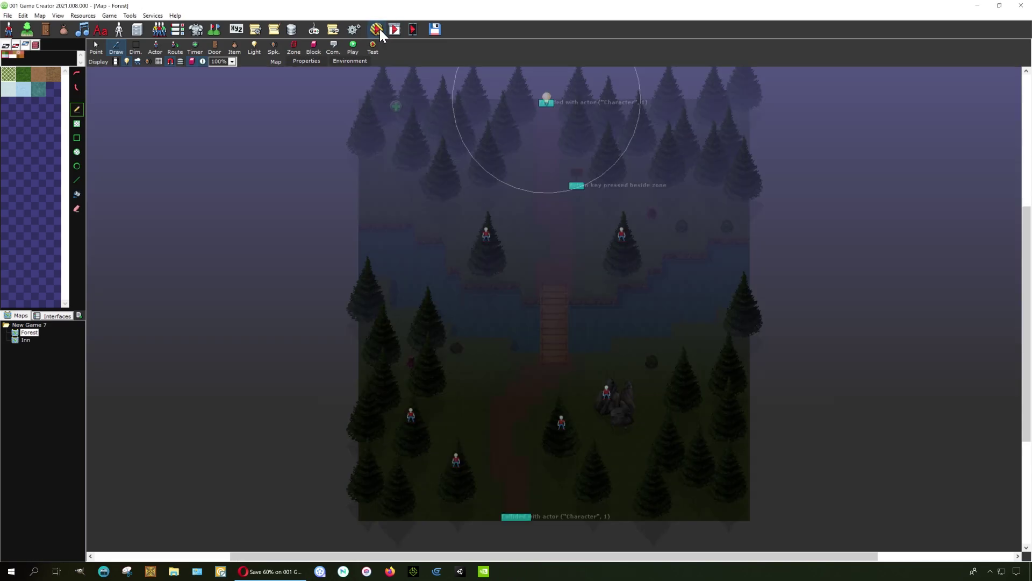
Launch the New Game 7 playtest with Web emulation and skip the opening scene outside the inn.
click(380, 29)
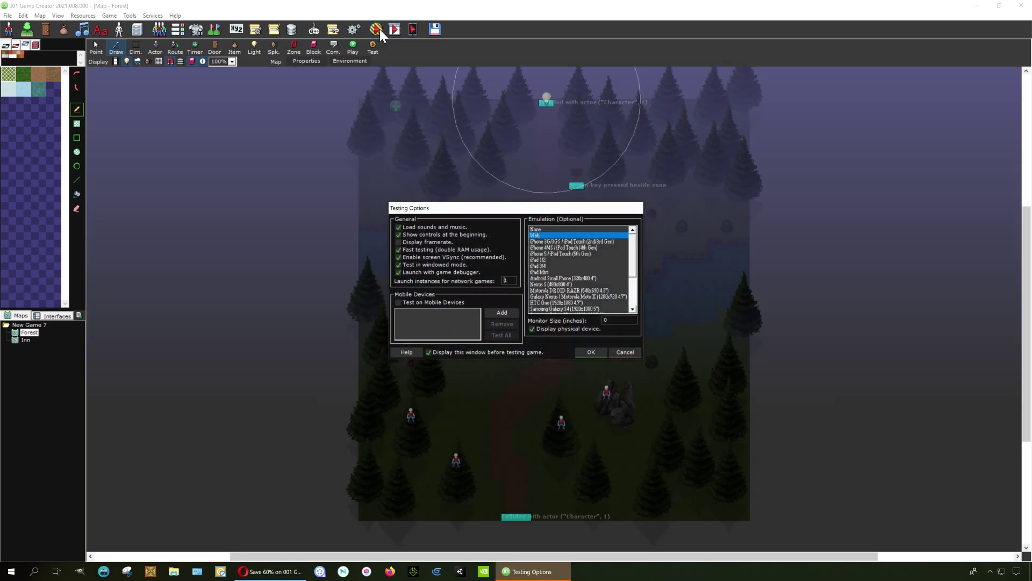
click(590, 351)
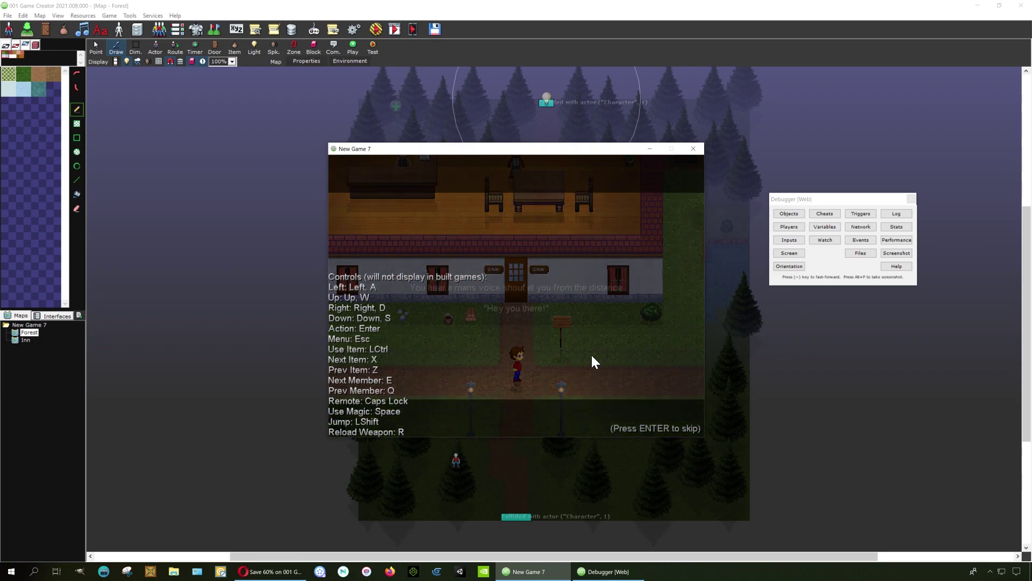
key(Return)
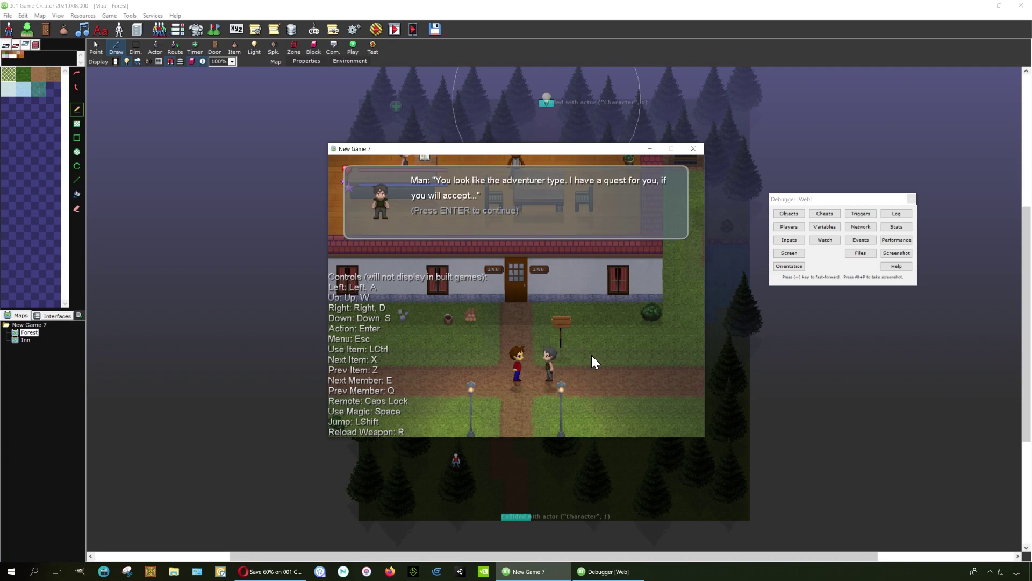
Advance through the man's dialogue about the quest against the slimes in the southern forest.
key(Return)
key(Return)
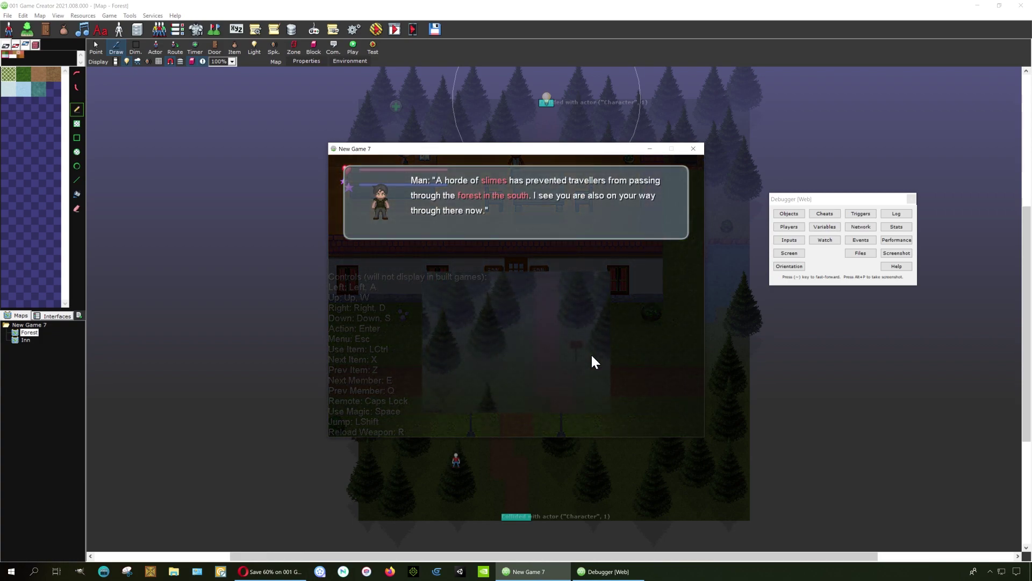
key(Return)
key(Return)
key(Return)
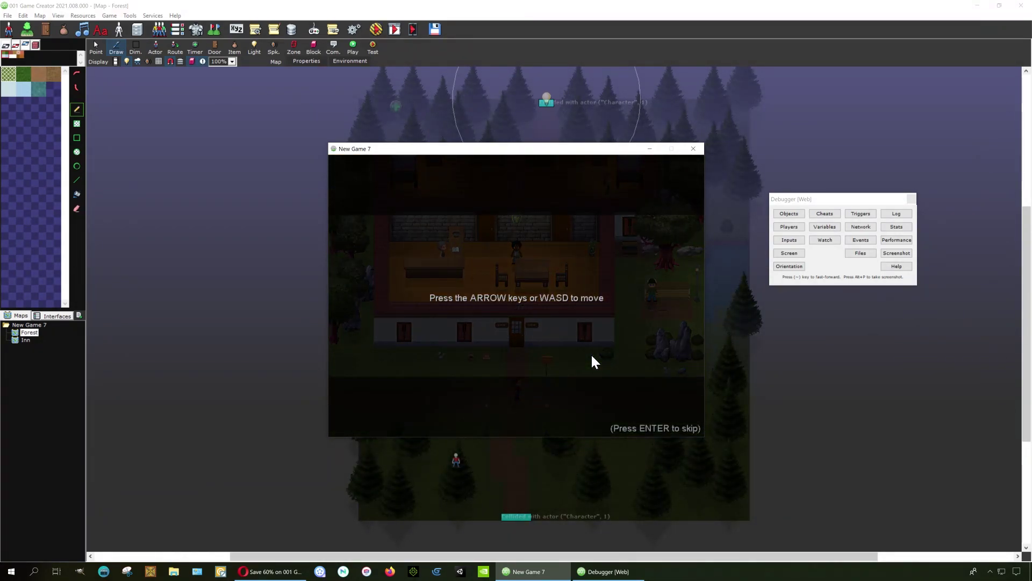
Skip the movement and interaction hints, open the inn's front door, and walk the hero inside.
key(Return)
key(Return)
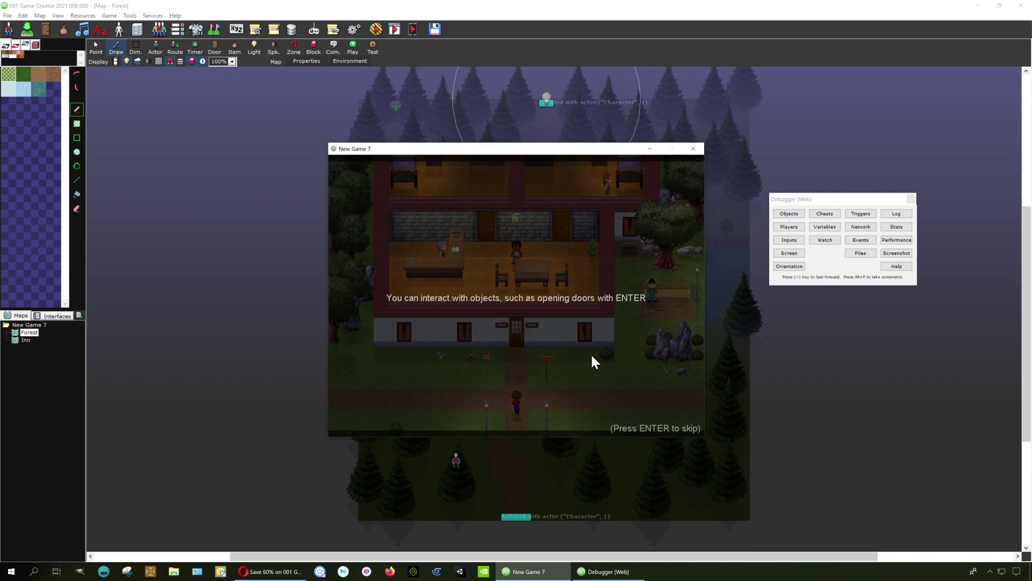
key(Return)
key(Up)
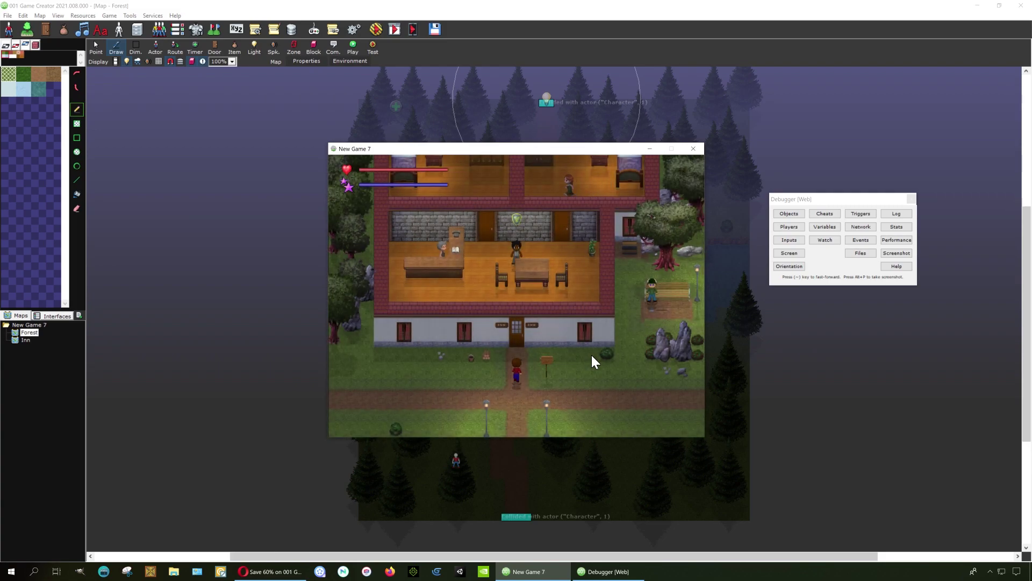
key(Return)
key(Up)
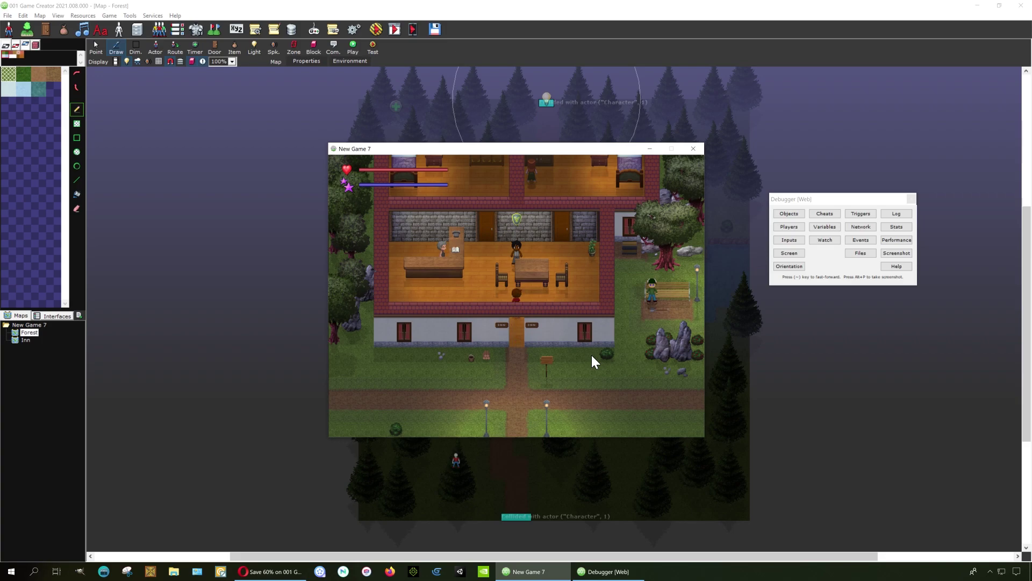
Walk the hero around the table to the shop vendor inside the inn and start a conversation.
key(Left)
key(Up)
key(Right)
key(Return)
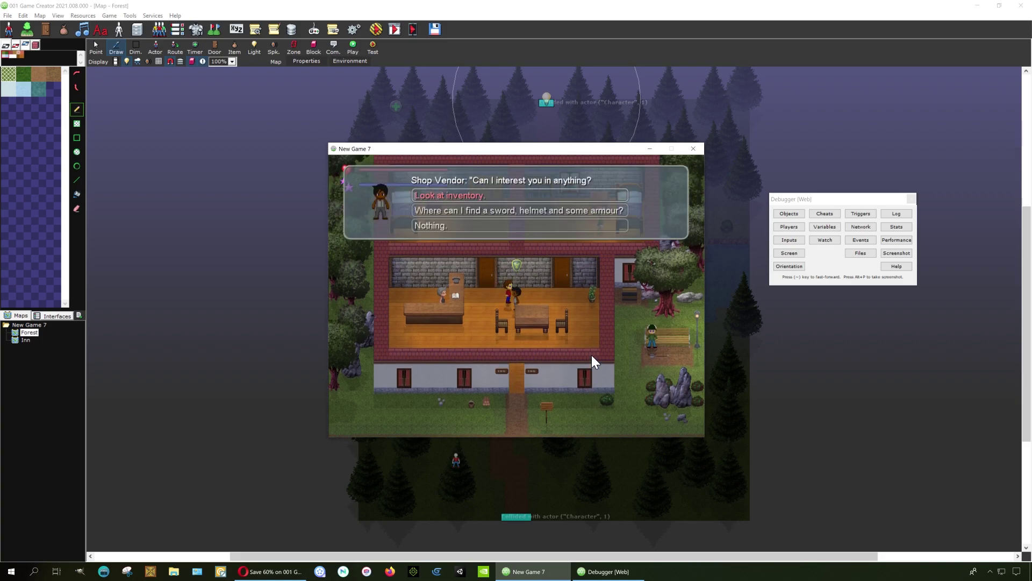
Answer the shop vendor with "Nothing." and close the farewell line.
key(Down)
key(Down)
key(Return)
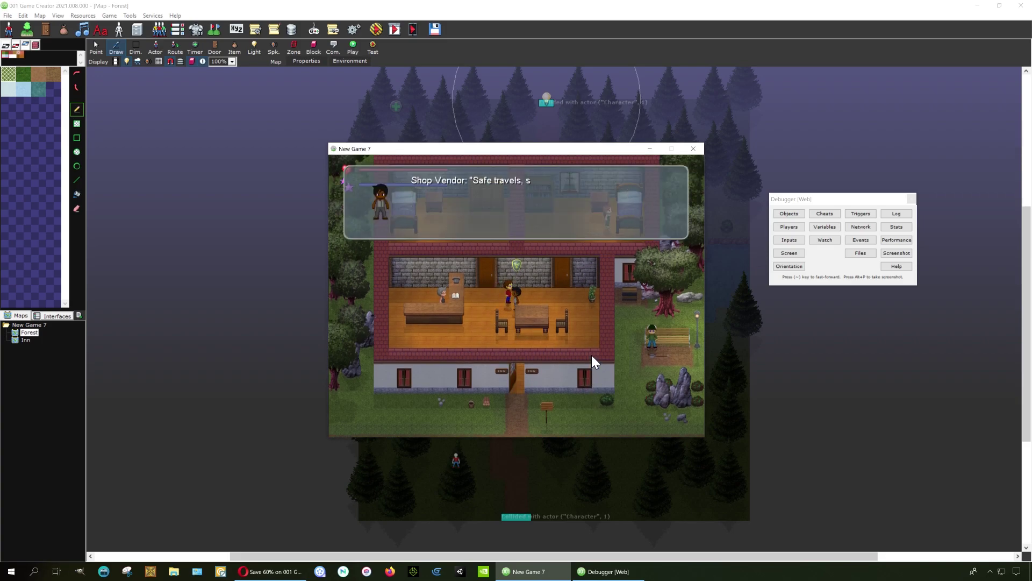
key(Return)
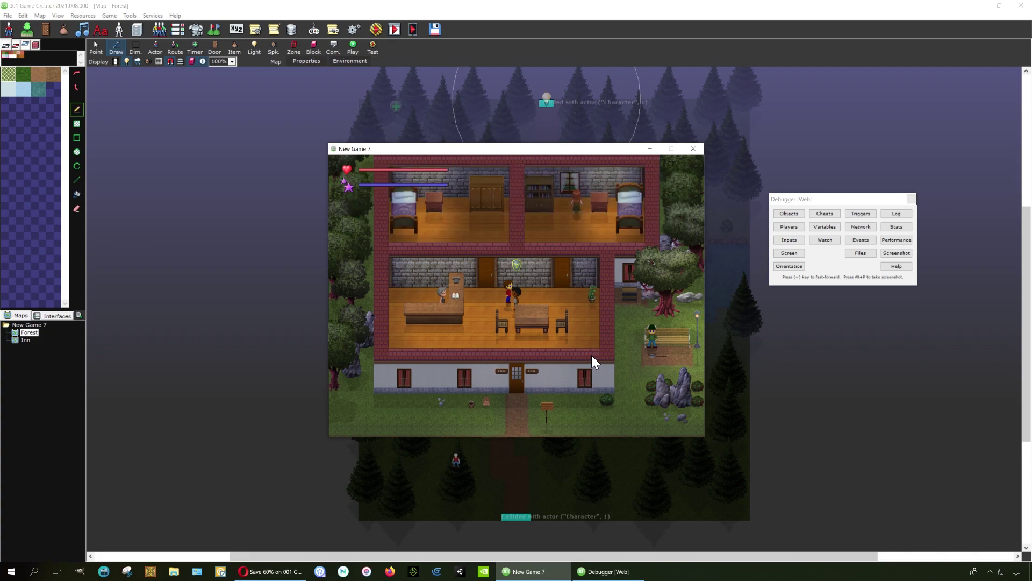
Walk the hero to the inn keeper and choose "Staying the night.".
key(Left)
key(Return)
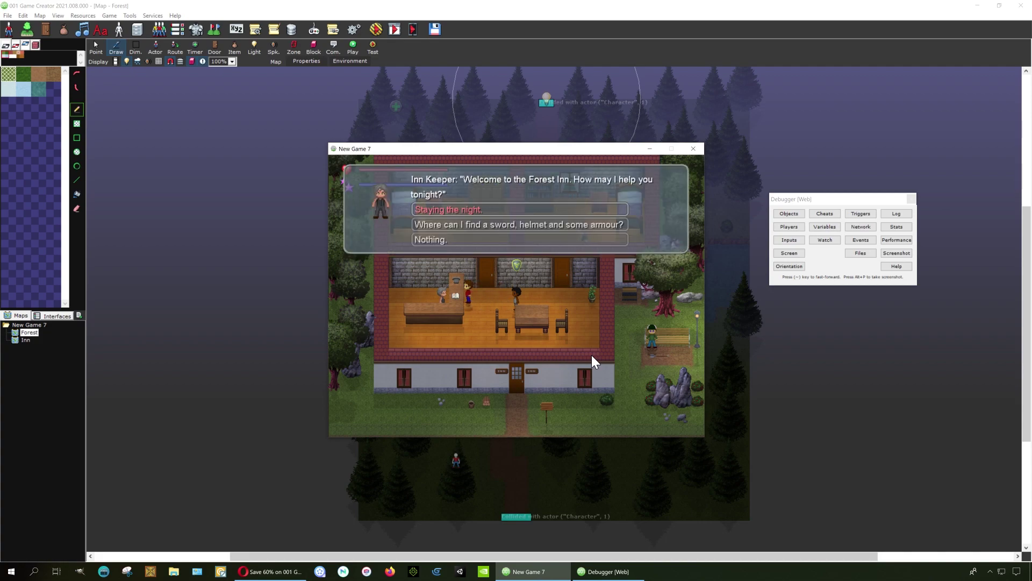
key(Return)
key(Return)
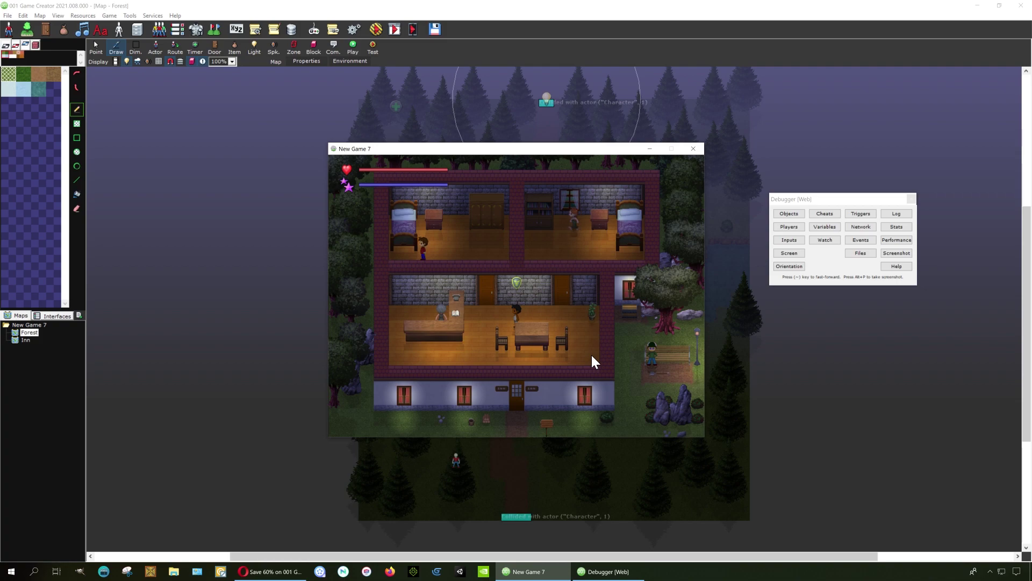
Hear the woman's lost-necklace request in the other bedroom and ask the worker at the outdoor bench about the necklace.
key(Down)
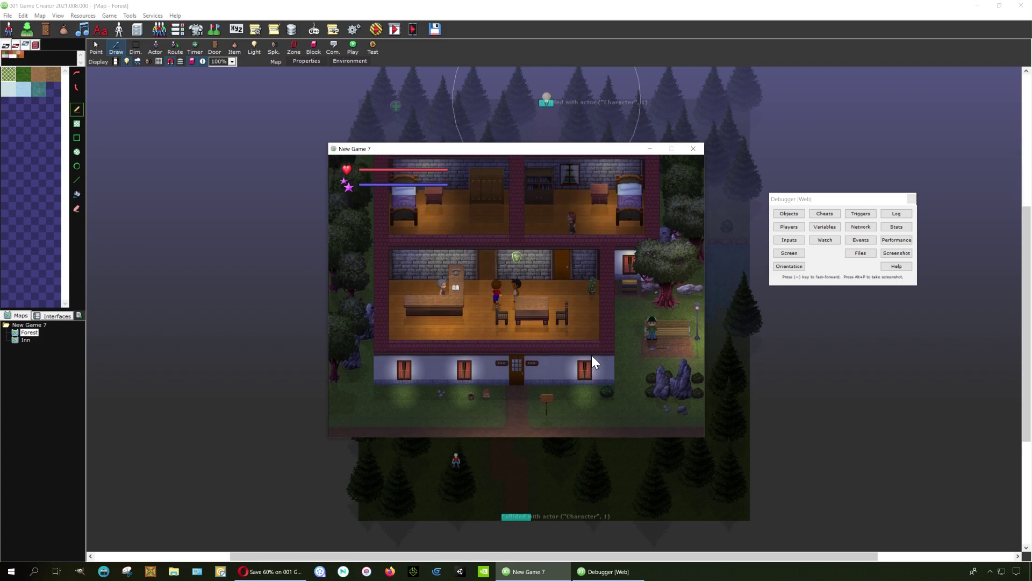
key(Right)
key(Up)
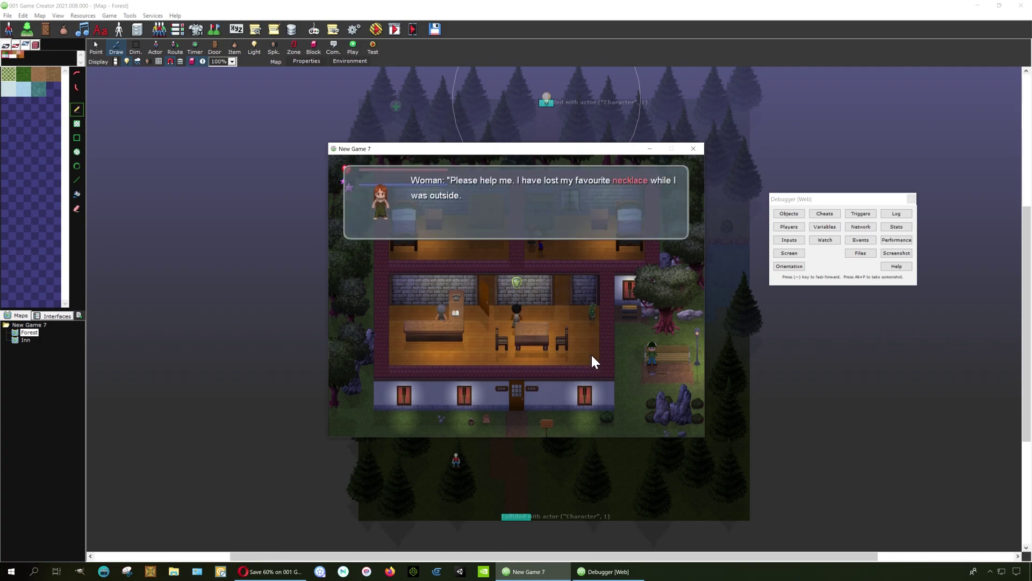
key(space)
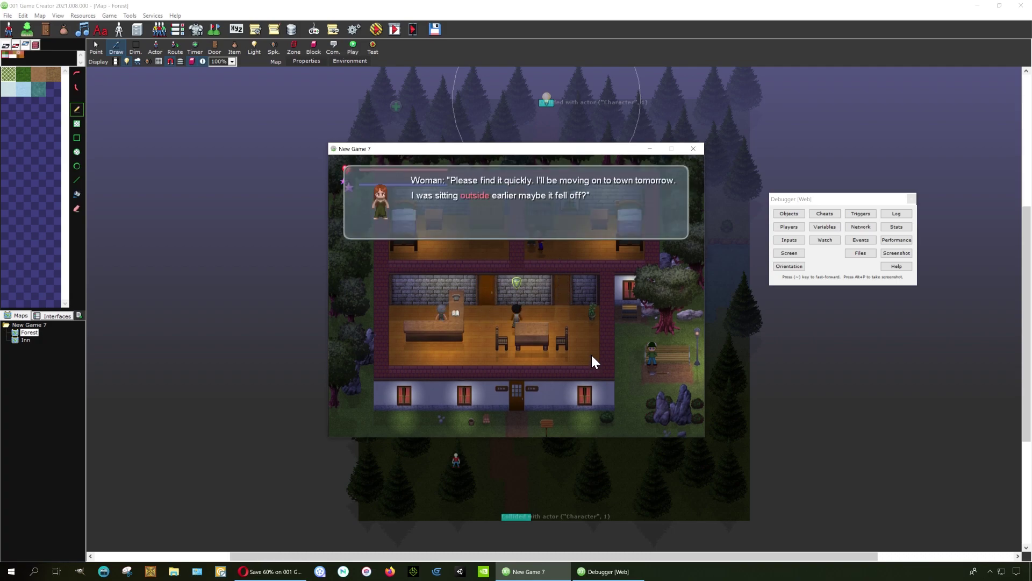
key(Return)
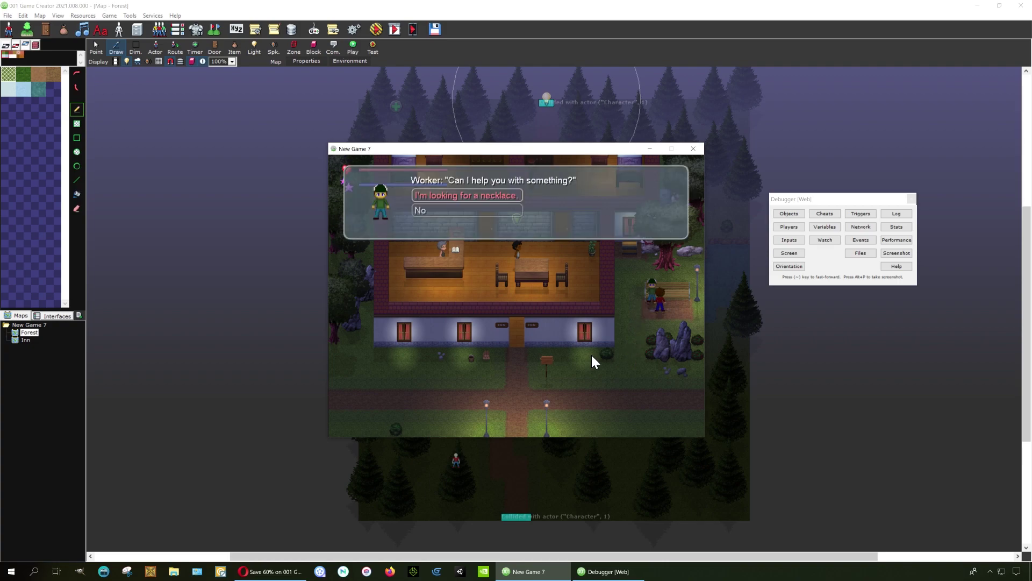
key(Return)
key(Return)
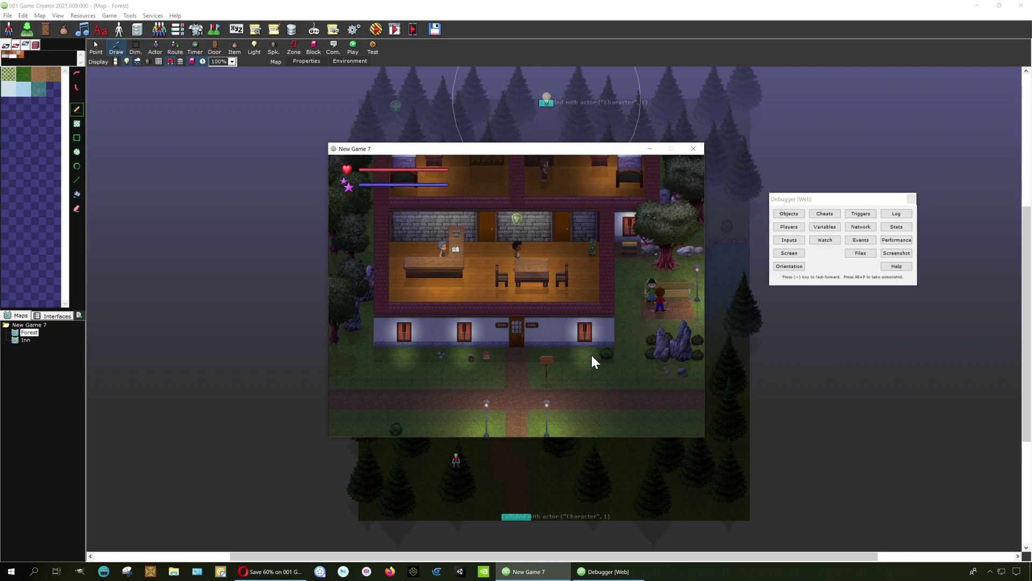
Try to leave the area along the path east of the inn, skip the quest reminder, and turn back.
key(Down)
key(Left)
key(Right)
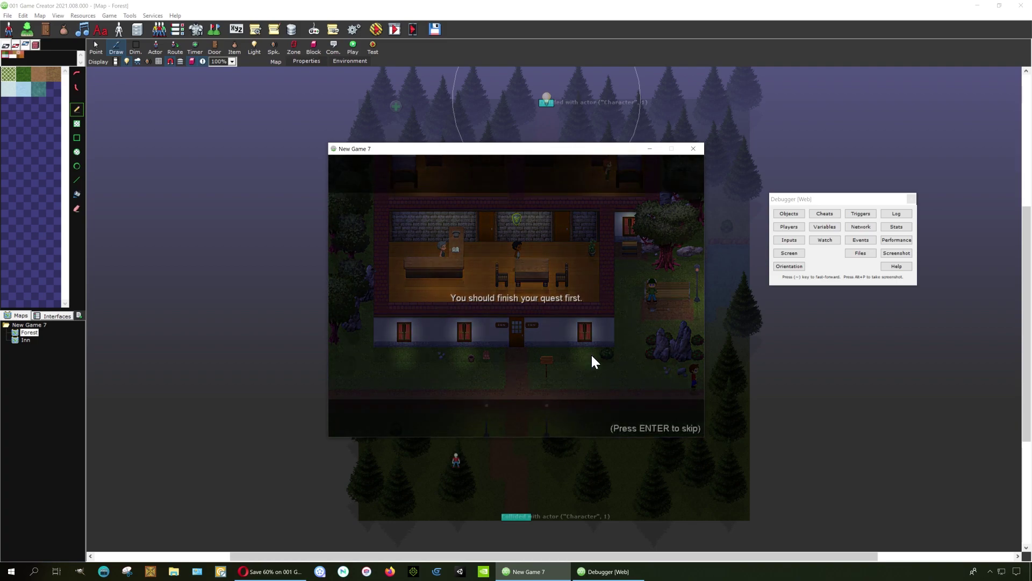
key(Return)
key(Left)
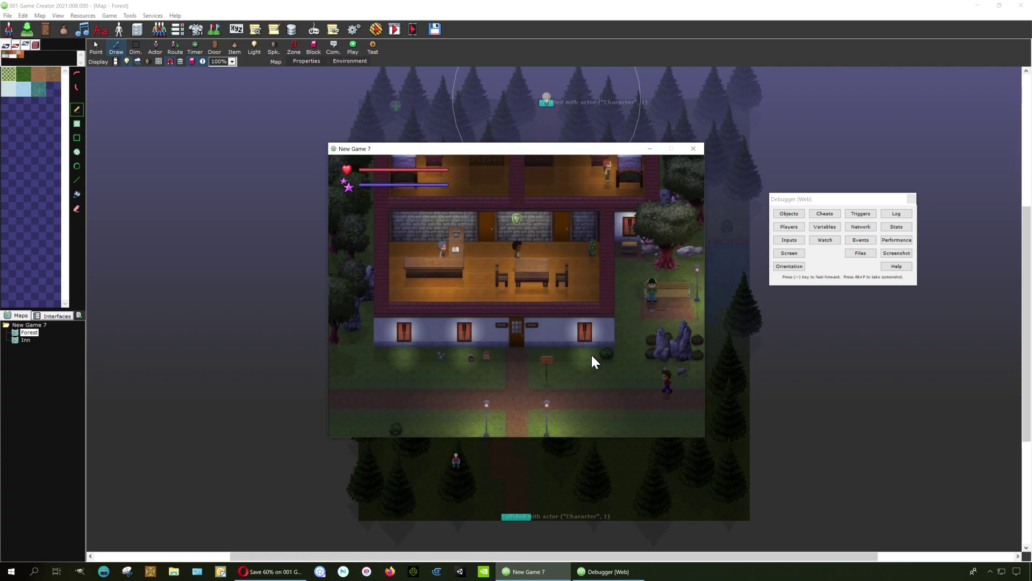
Walk the hero back up to the inn and open its front door.
key(Up)
key(Up)
key(Return)
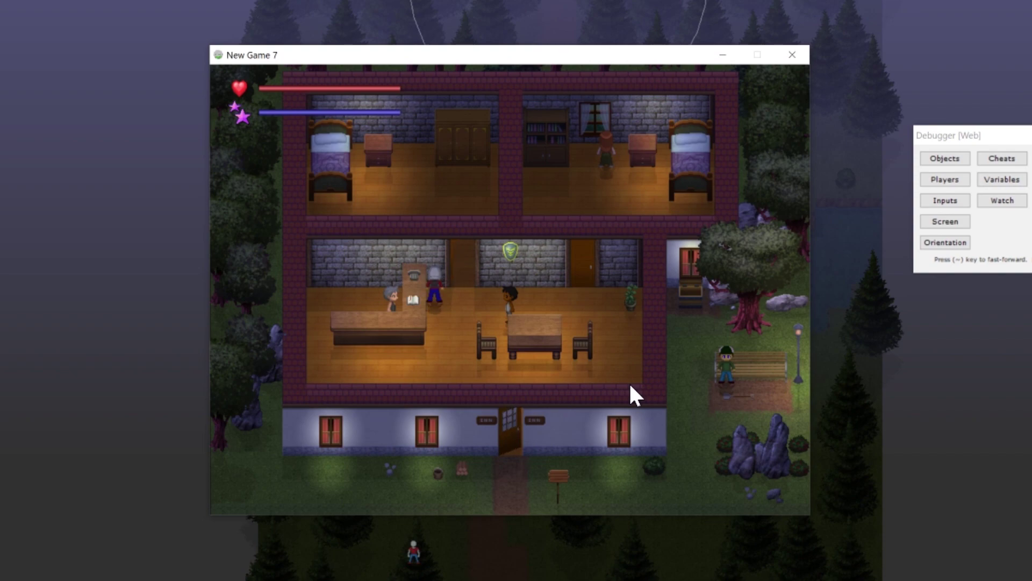
Walk the hero into the guest bedroom and search the bedside table's top drawer and the wooden wardrobe.
key(Right)
key(Up)
key(Up)
key(Left)
key(Up)
key(Return)
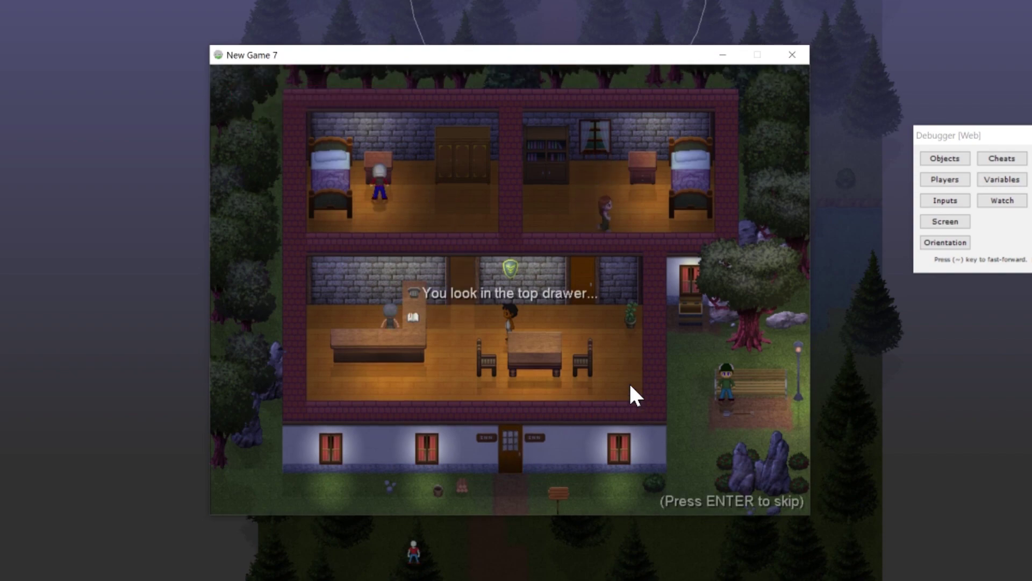
key(Return)
key(Return)
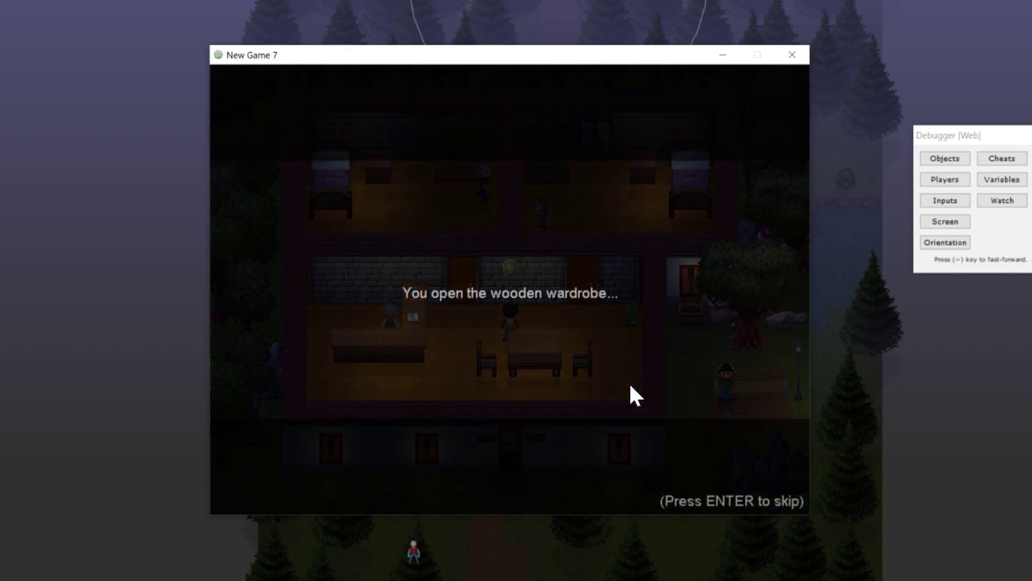
key(Return)
key(Return)
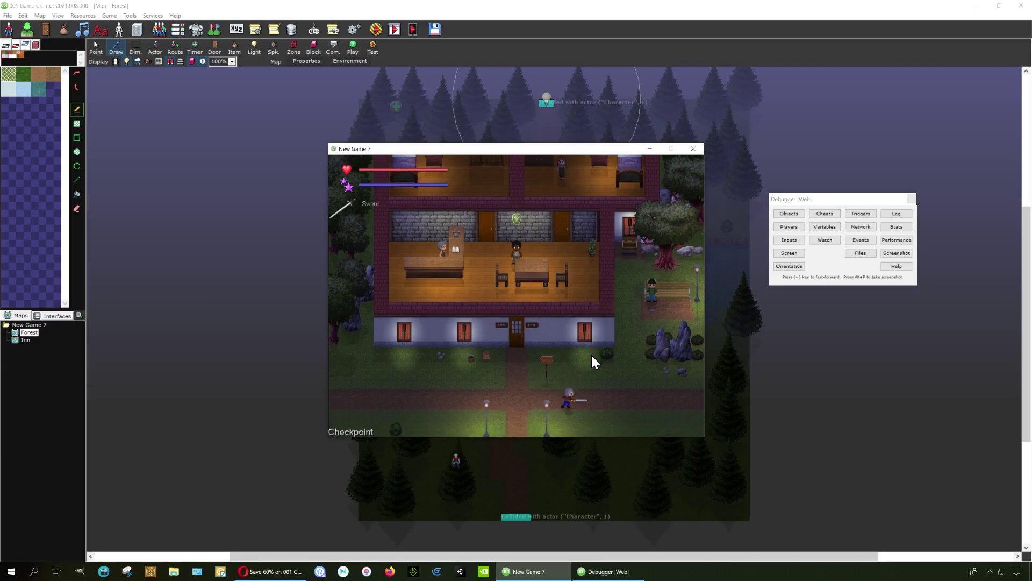
Roam the path outside the inn with the sword and try to leave the area eastward again.
key(Up)
key(Right)
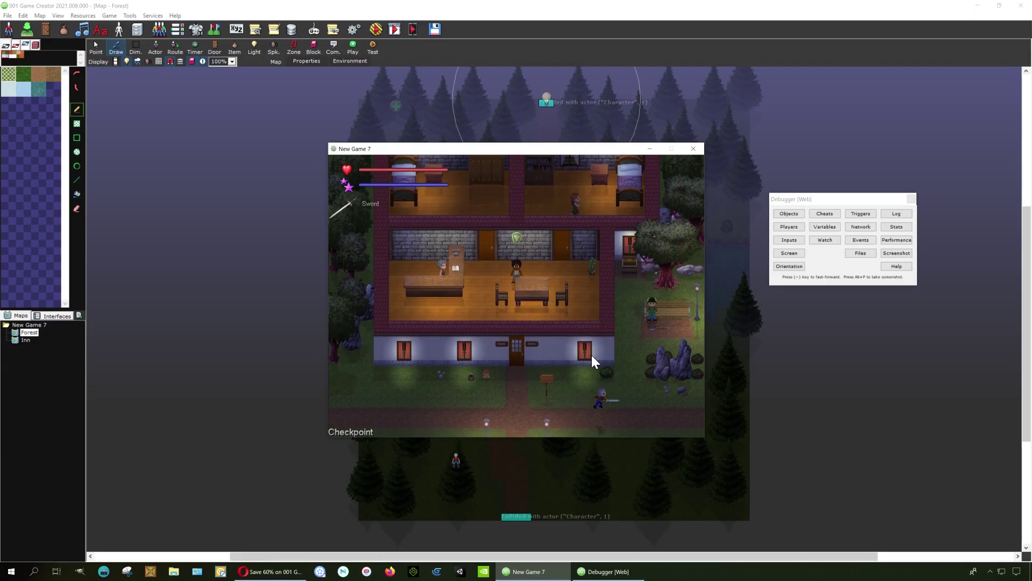
key(Down)
key(Left)
key(Right)
key(Right)
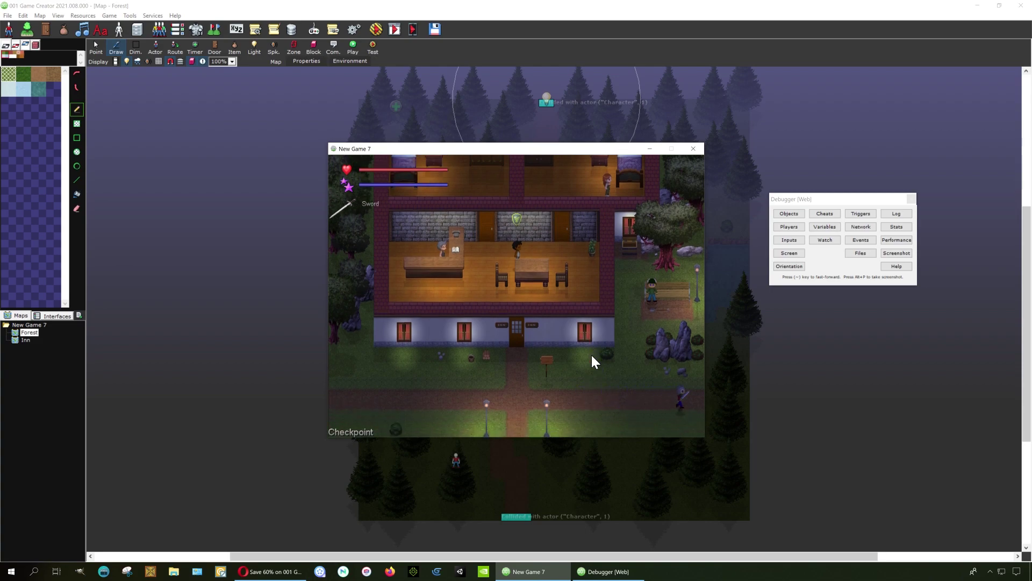
key(Return)
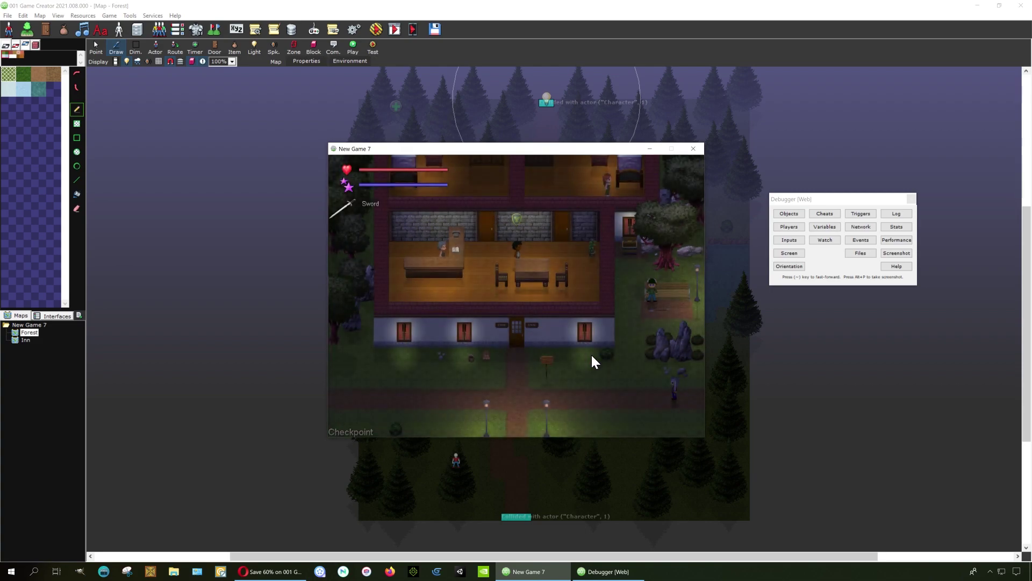
Walk the hero west to the crossroads before the inn and south into the dark forest.
key(Left)
key(Left)
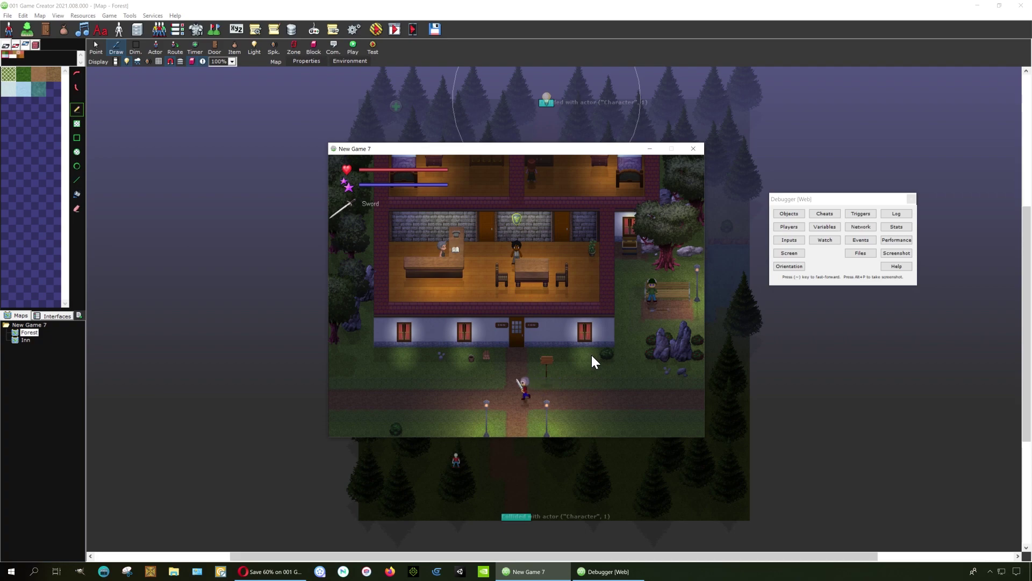
key(Down)
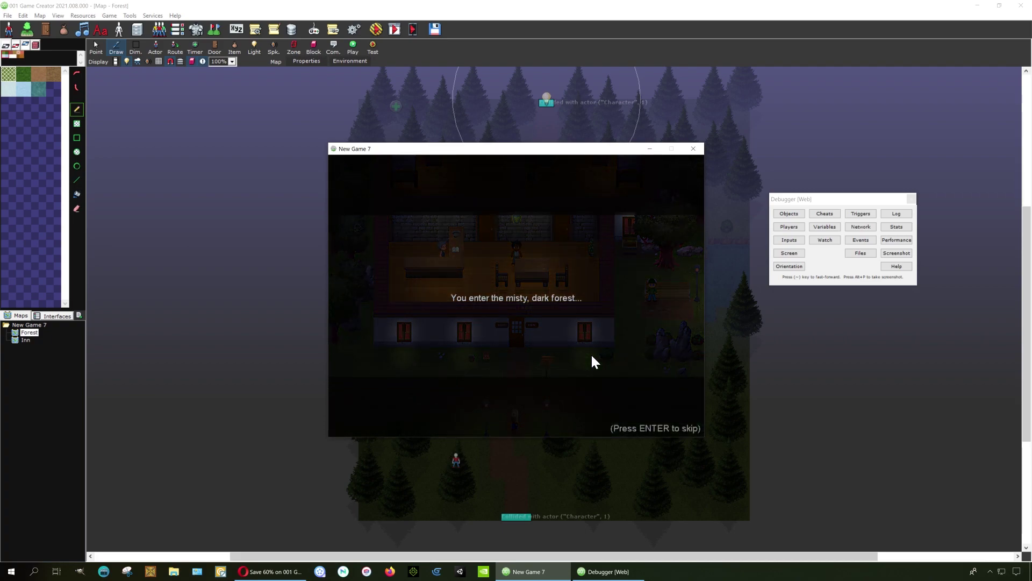
Skip the forest narration and the combat hint, and equip the Cure spell.
key(Return)
key(Return)
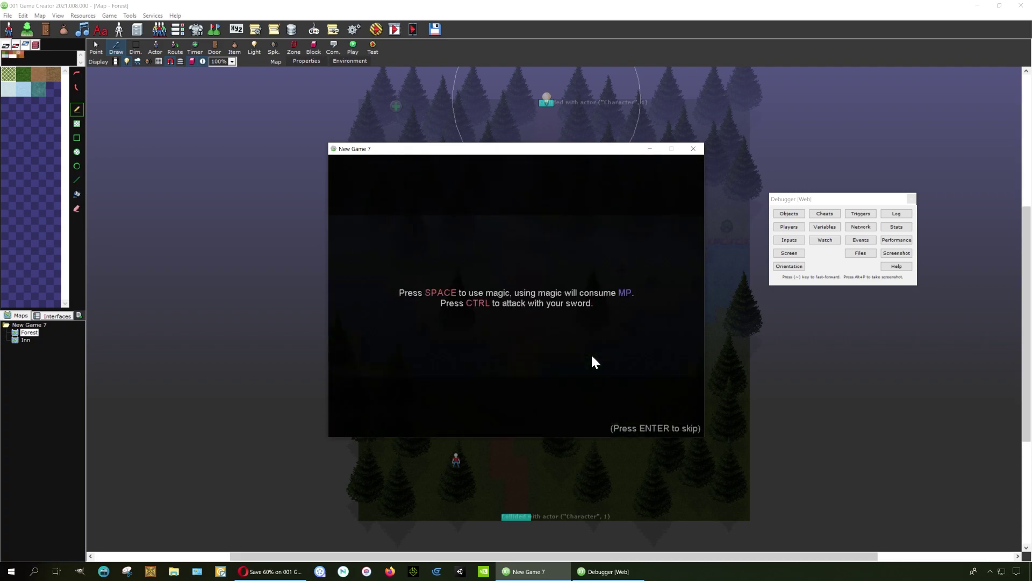
key(Return)
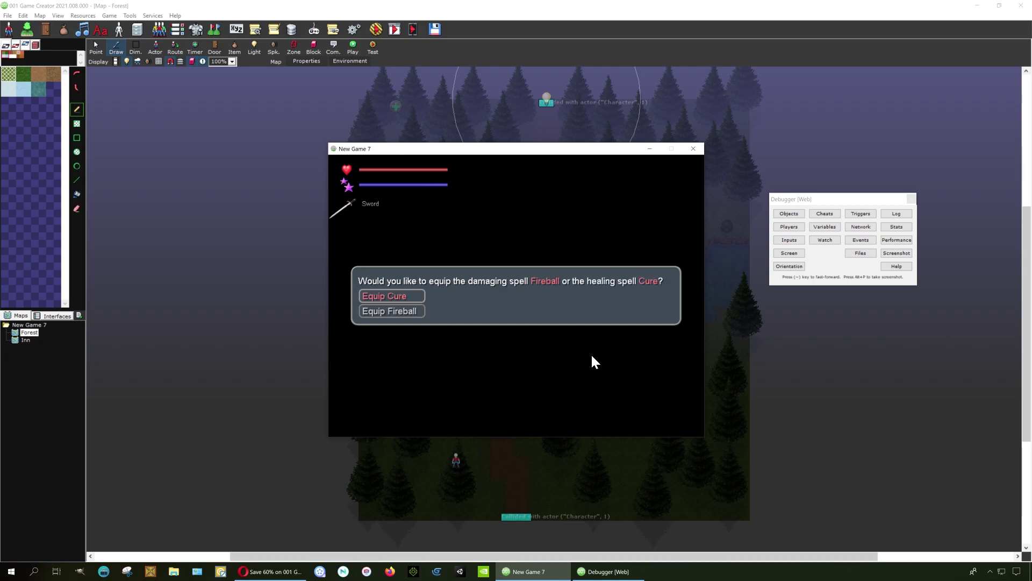
key(Return)
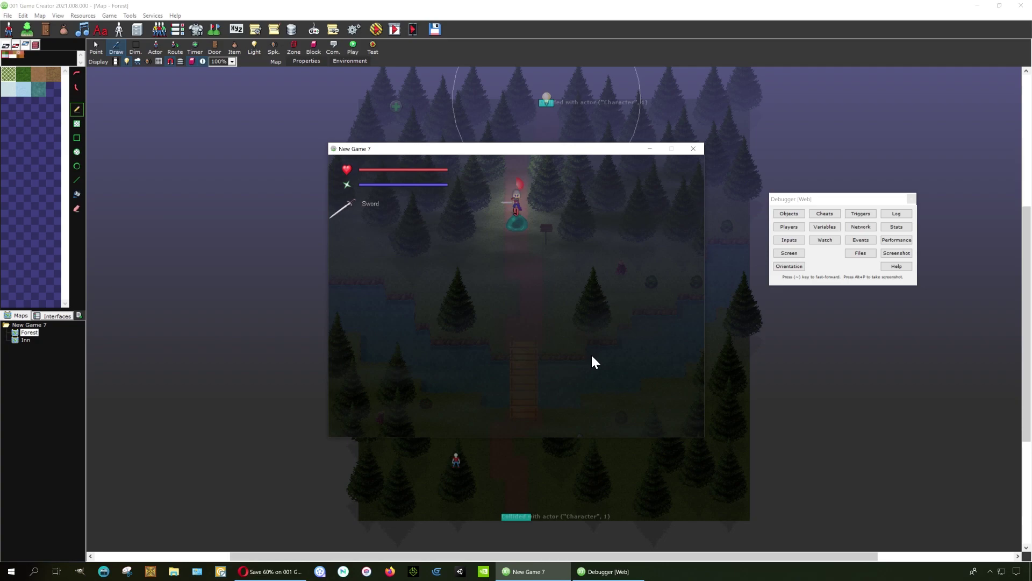
Cast Cure repeatedly while moving the hero around the slime at the forest entrance.
key(space)
key(Down)
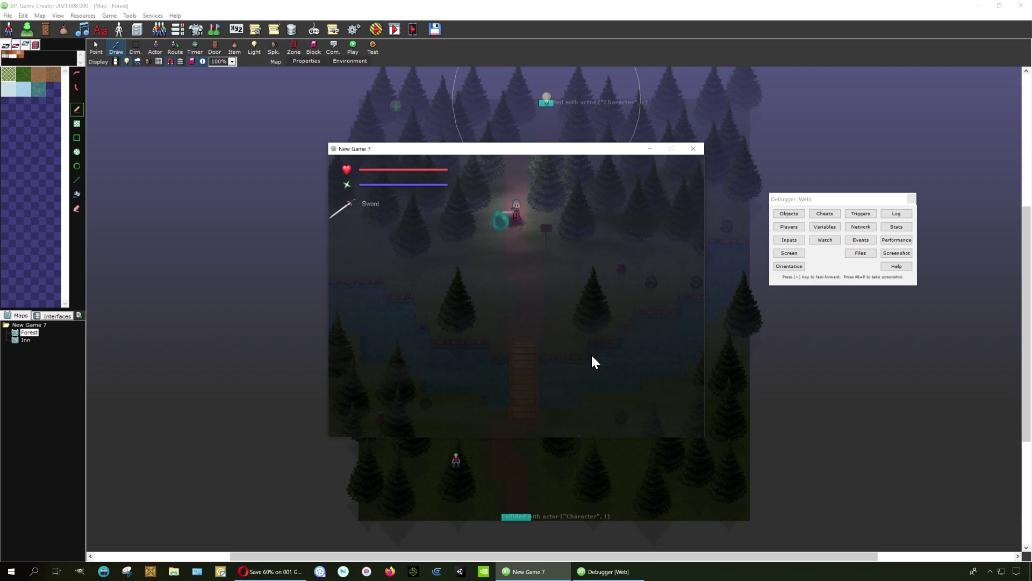
key(Right)
key(Left)
key(space)
key(space)
key(space)
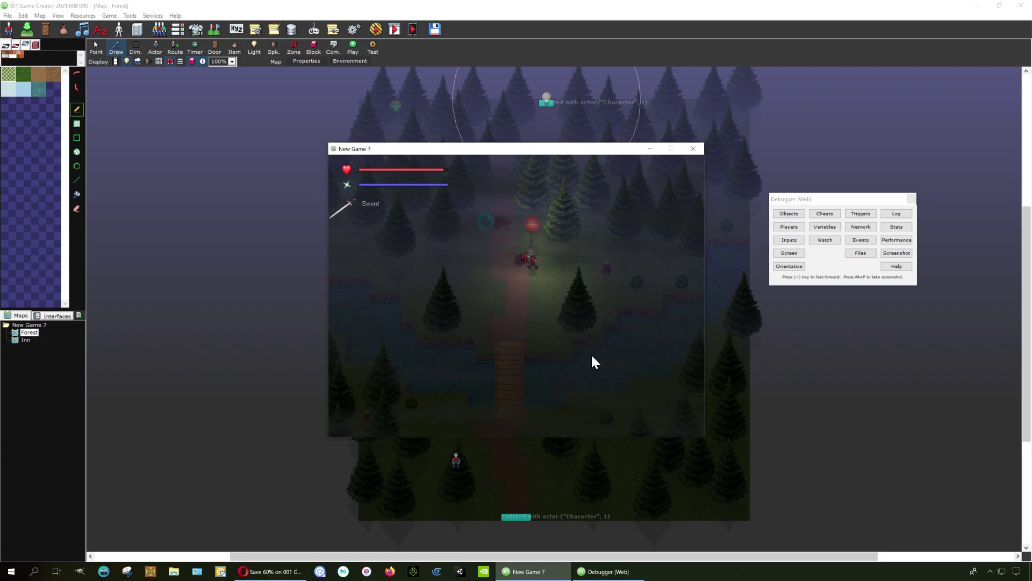
Dodge the slime near the entrance, cross the wooden bridge, and walk the hero south-west among the trees.
key(Left)
key(Up)
key(Left)
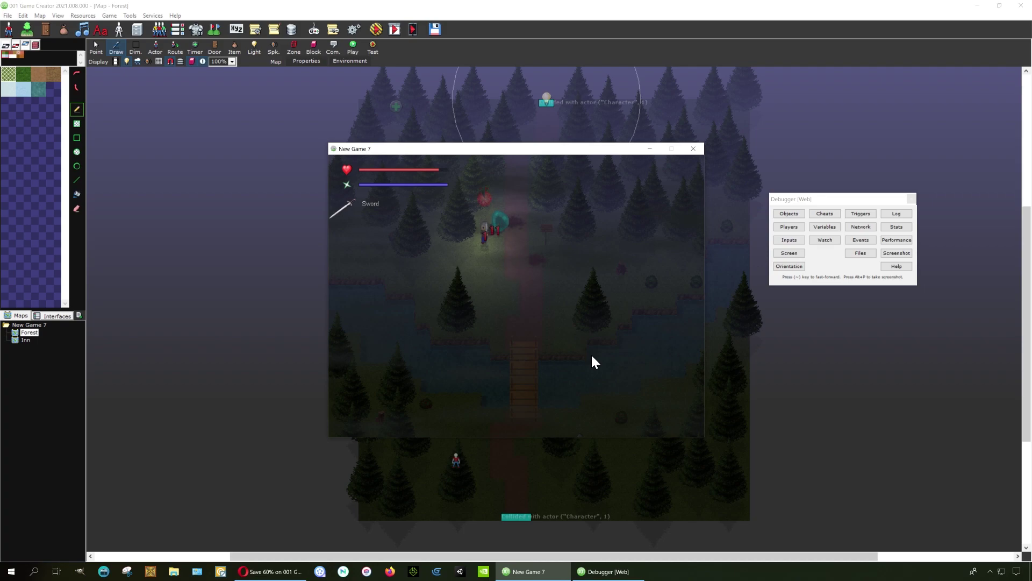
key(Right)
key(Down)
key(Down)
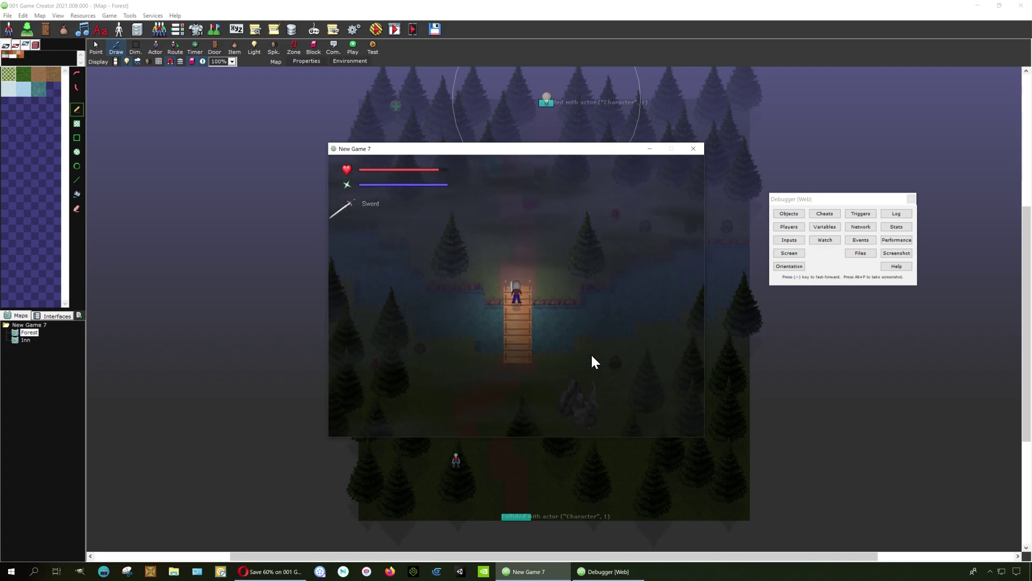
key(Left)
key(Down)
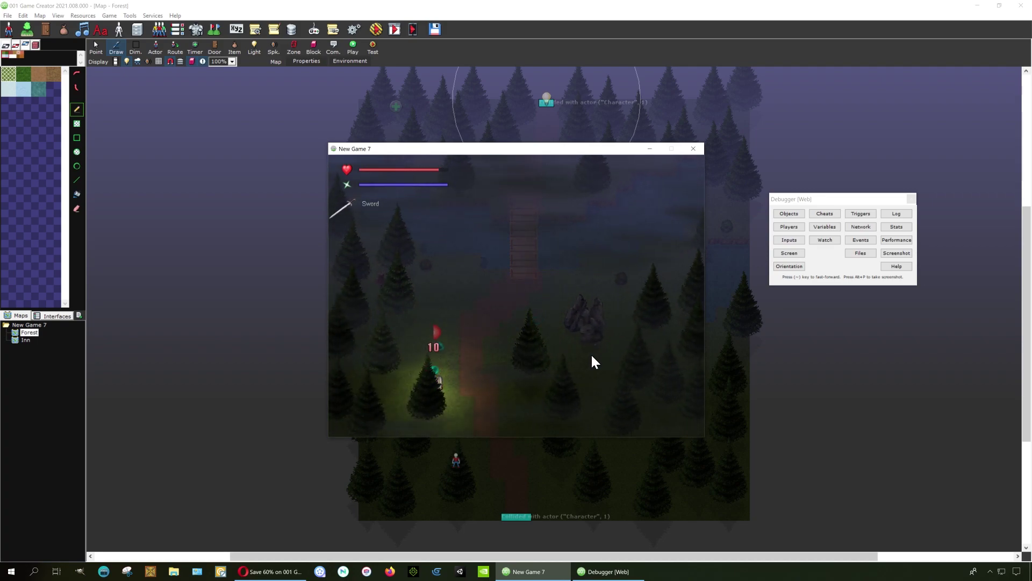
Fight the slimes on the forest path south of the bridge and dismiss the level-up notice.
key(Return)
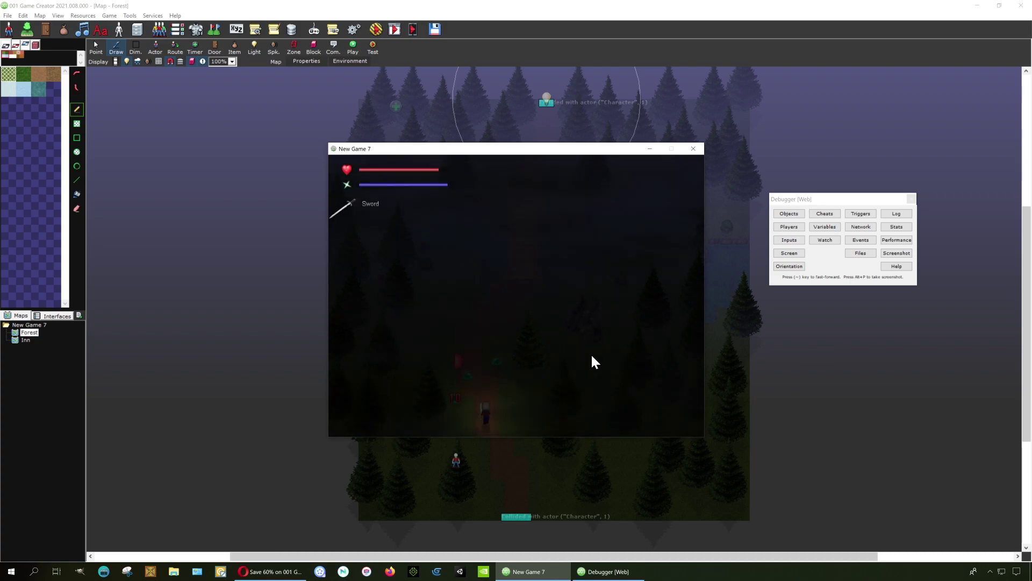
key(Up)
key(Right)
key(Left)
key(space)
key(space)
key(space)
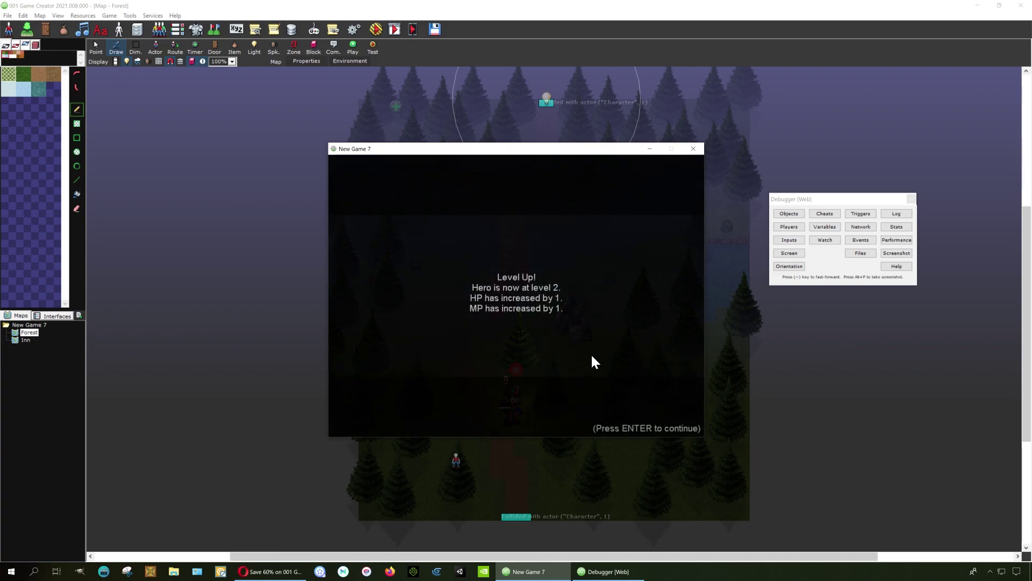
key(Return)
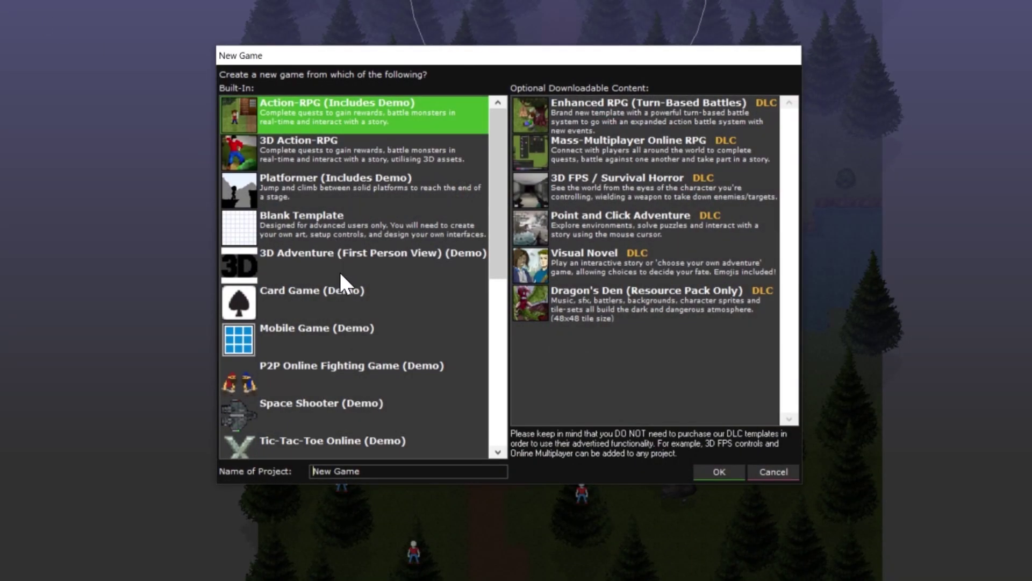
Browse the built-in templates and create a new game from P2P Online Fighting Game (Demo).
click(396, 267)
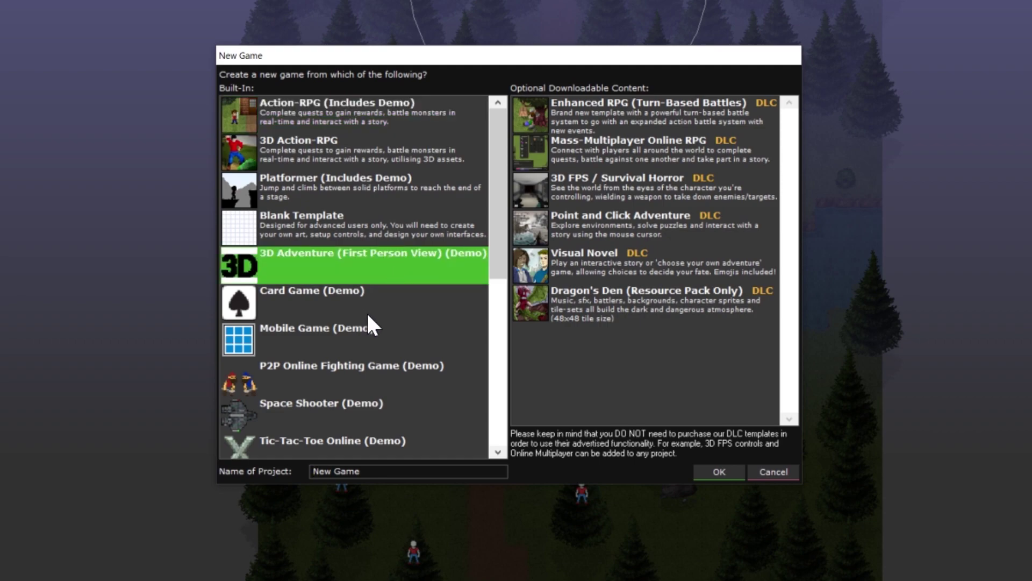
click(346, 299)
scroll(360, 376, down, 3)
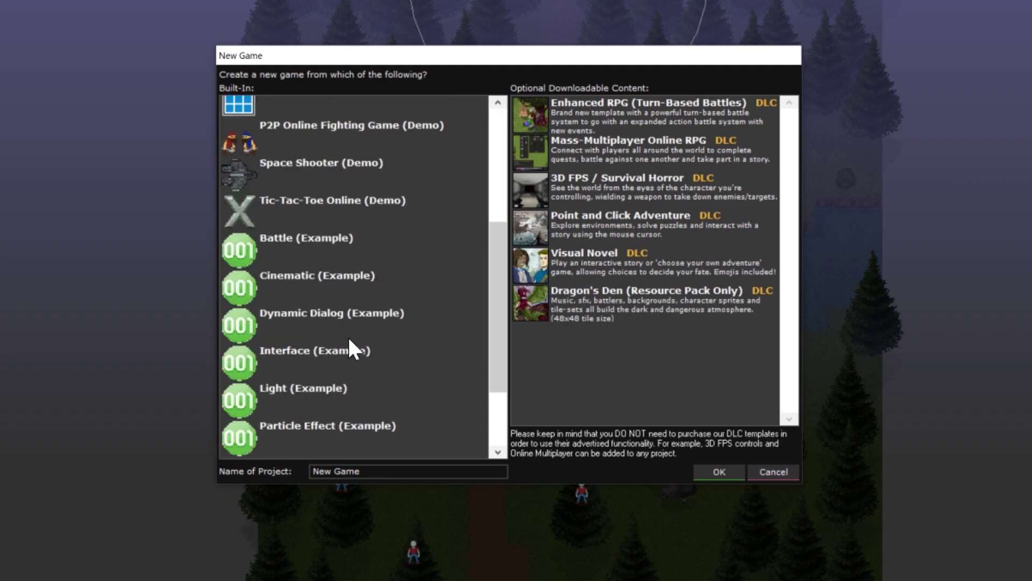
scroll(349, 339, up, 2)
click(330, 237)
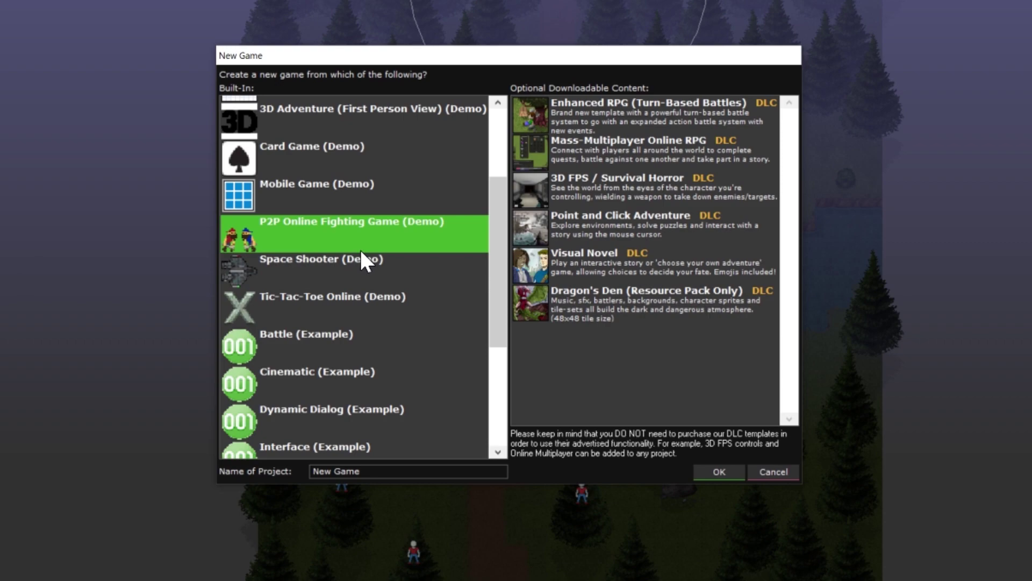
click(729, 475)
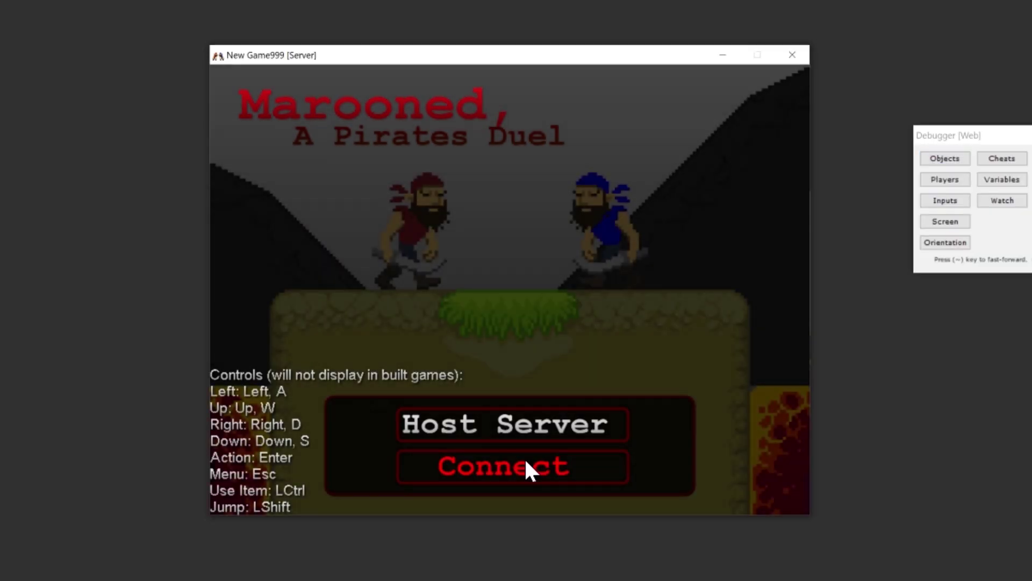
Connect a second player to the hosted pirate duel and arrange the two match windows side by side.
click(525, 460)
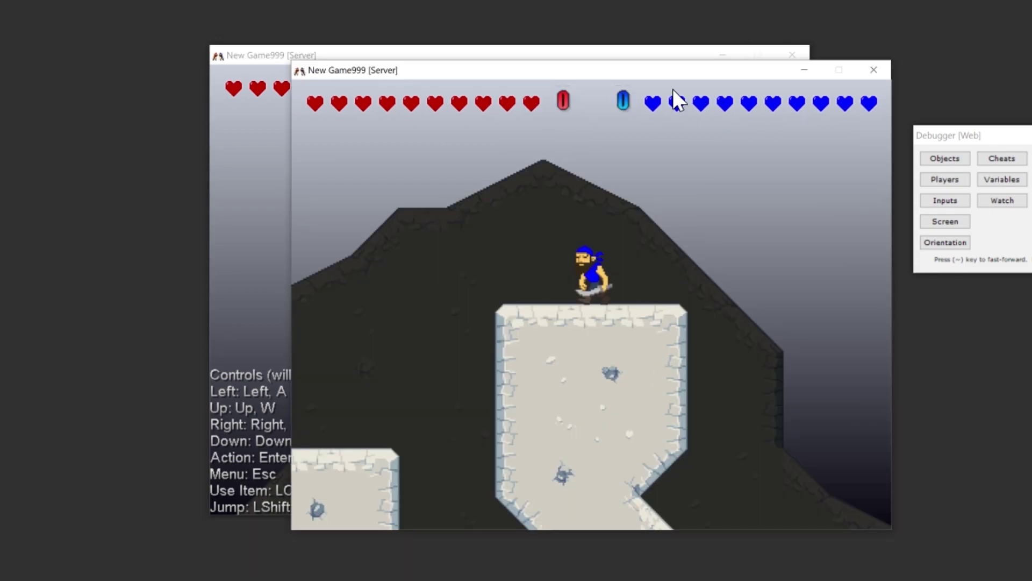
drag(672, 75, 929, 108)
drag(543, 102, 742, 92)
drag(687, 63, 383, 67)
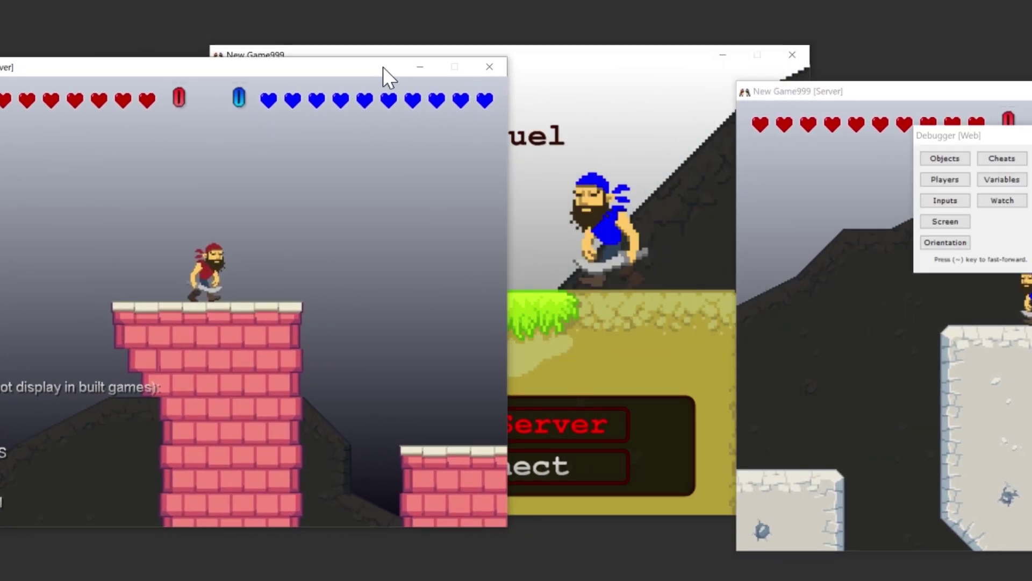
drag(949, 92, 735, 68)
Playtest the duel by moving the pirates back and forth in both match windows, and move the debugger clear of the game.
click(312, 263)
key(Right)
key(Left)
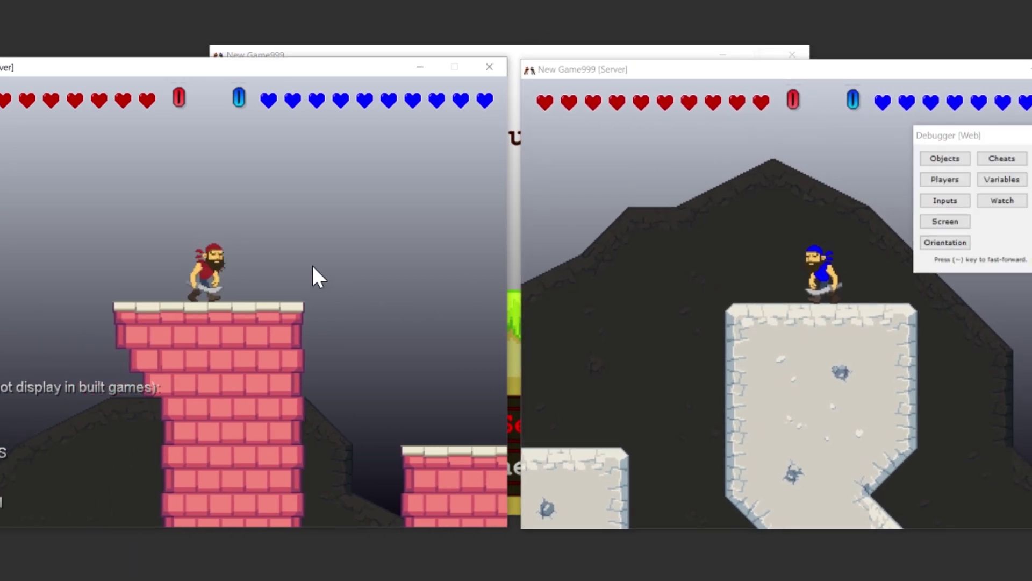
click(656, 322)
key(Right)
key(Left)
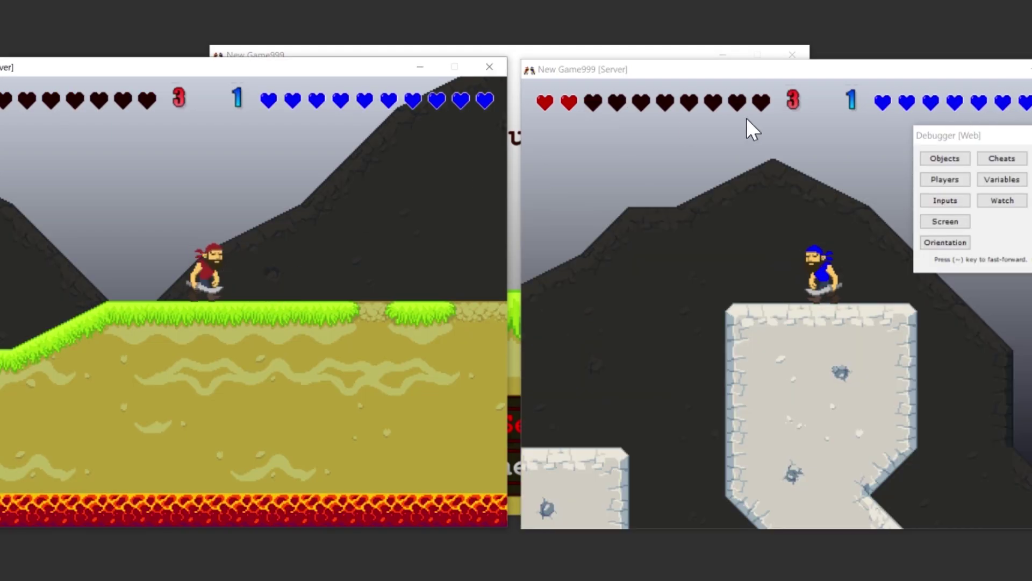
drag(1017, 144, 1031, 0)
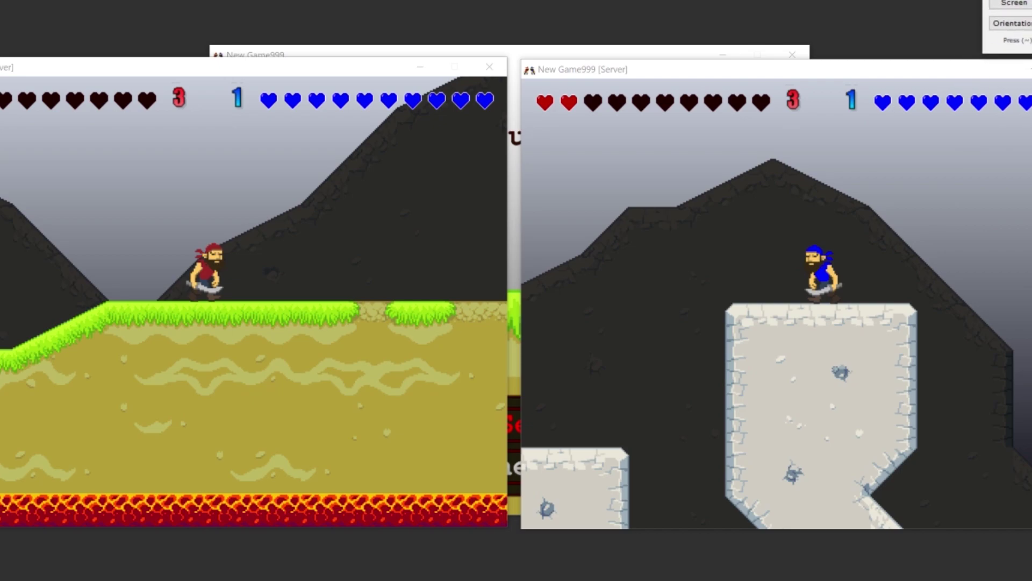
key(Escape)
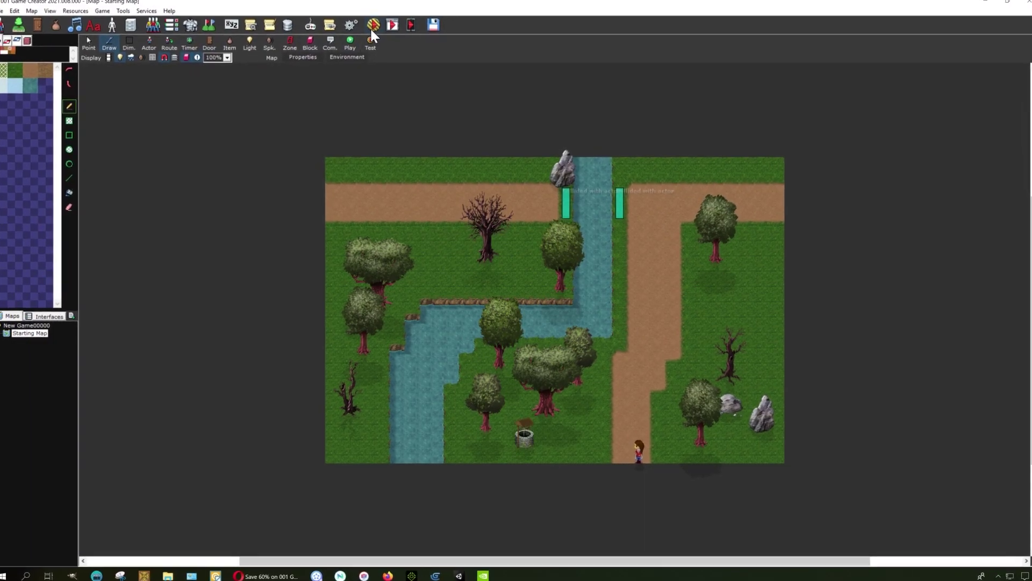
Playtest the Starting Map game with the Web emulation option and advance the opening dialogue.
click(370, 26)
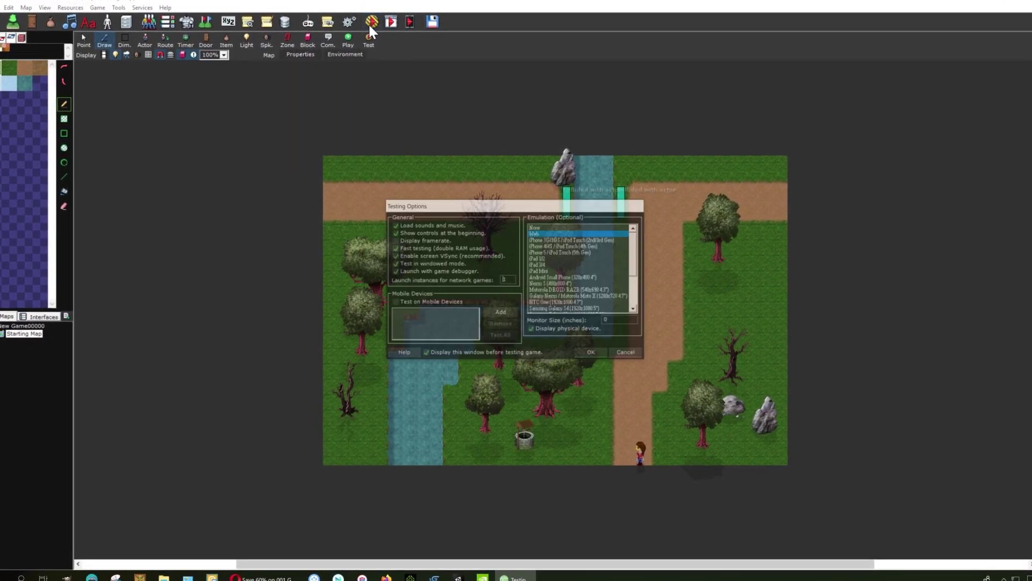
click(595, 352)
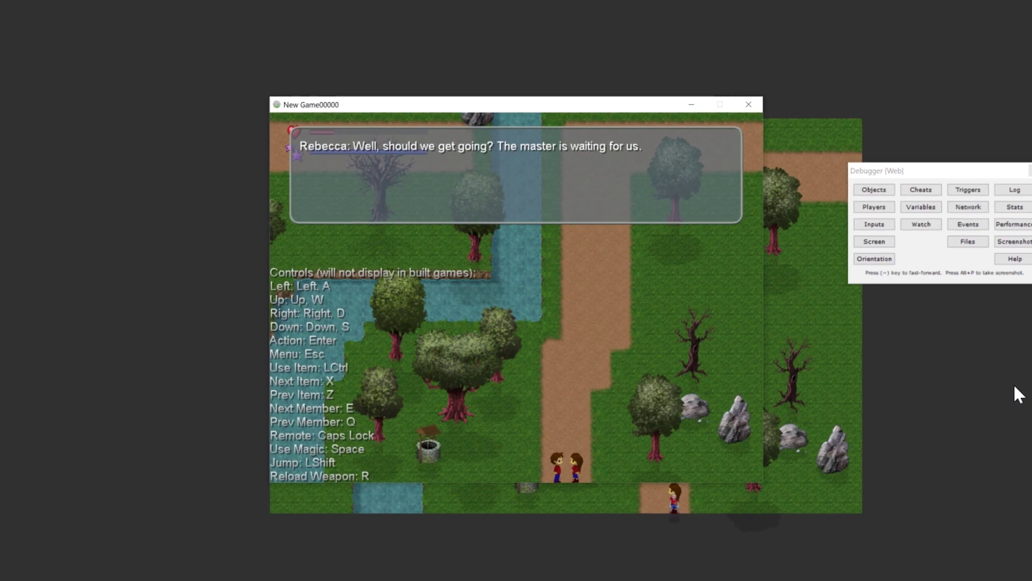
key(Return)
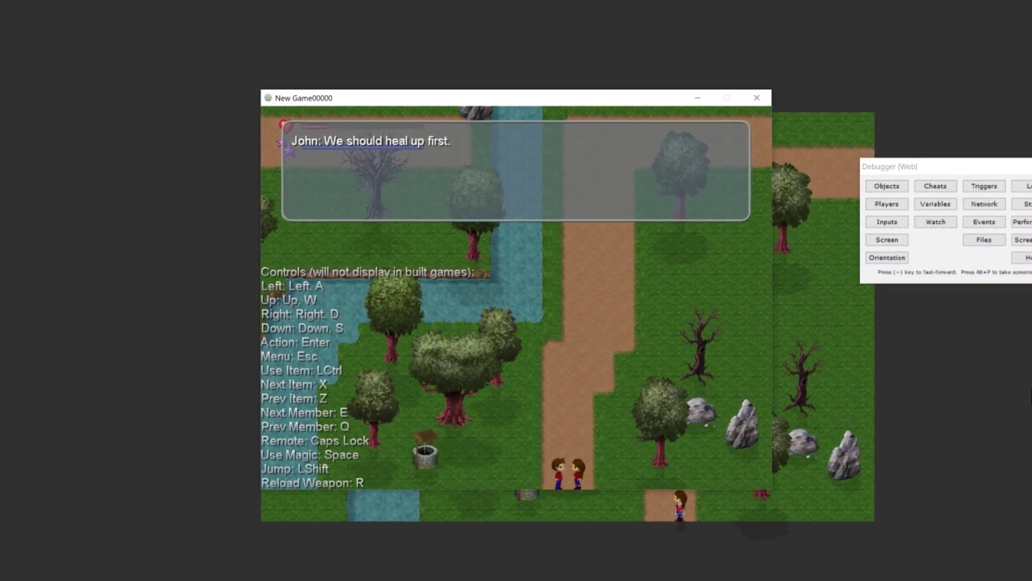